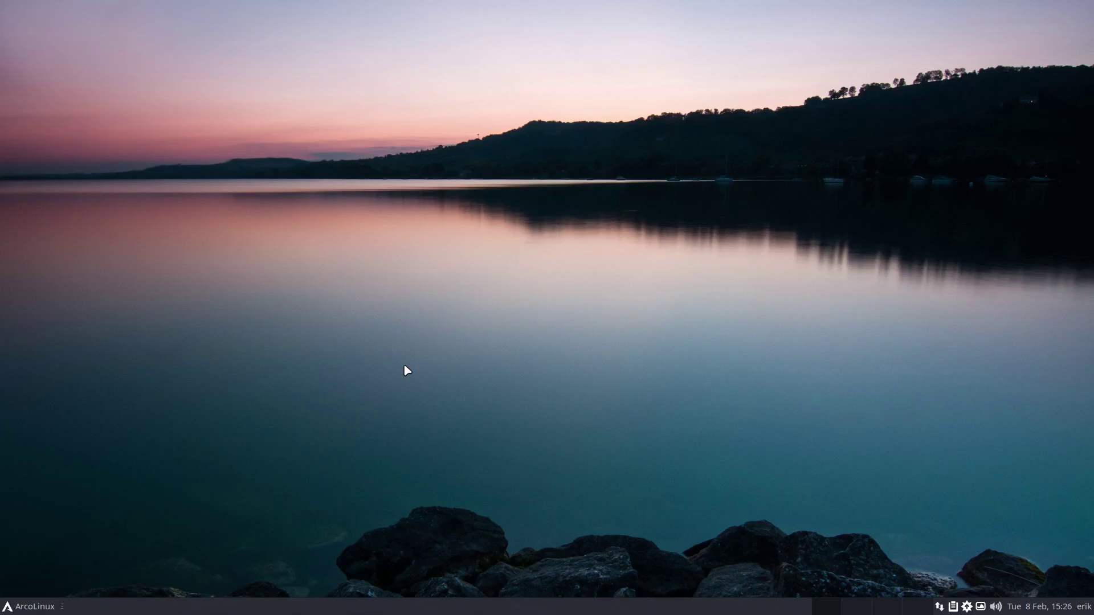
- Open a terminal and run duf to list disk usage for all mounts, then erase a half-typed command
key("ctrl+alt+t")
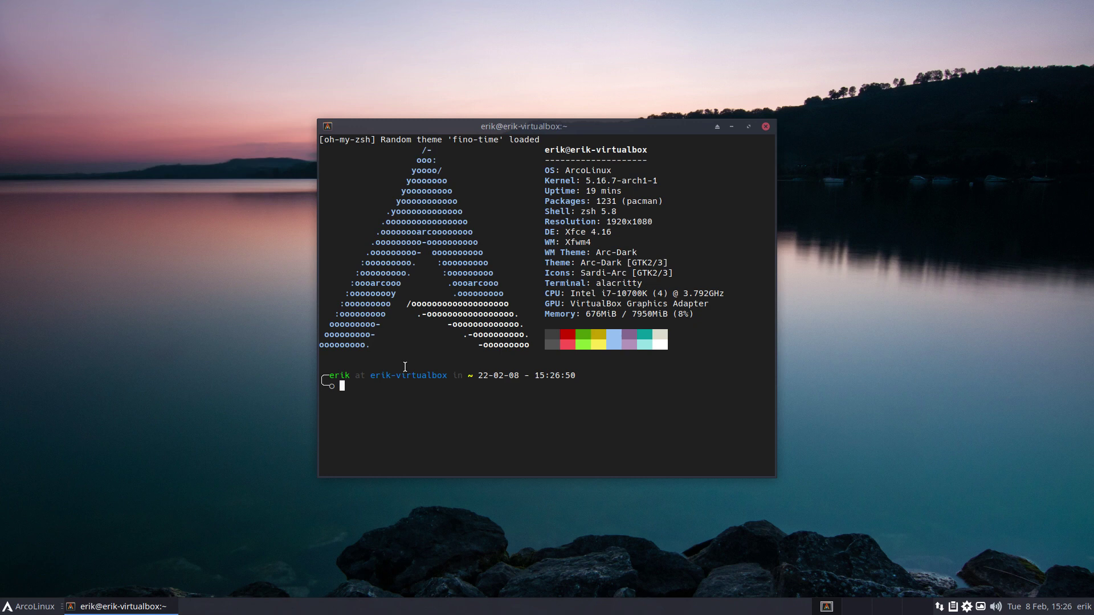
type("duf")
key("Return")
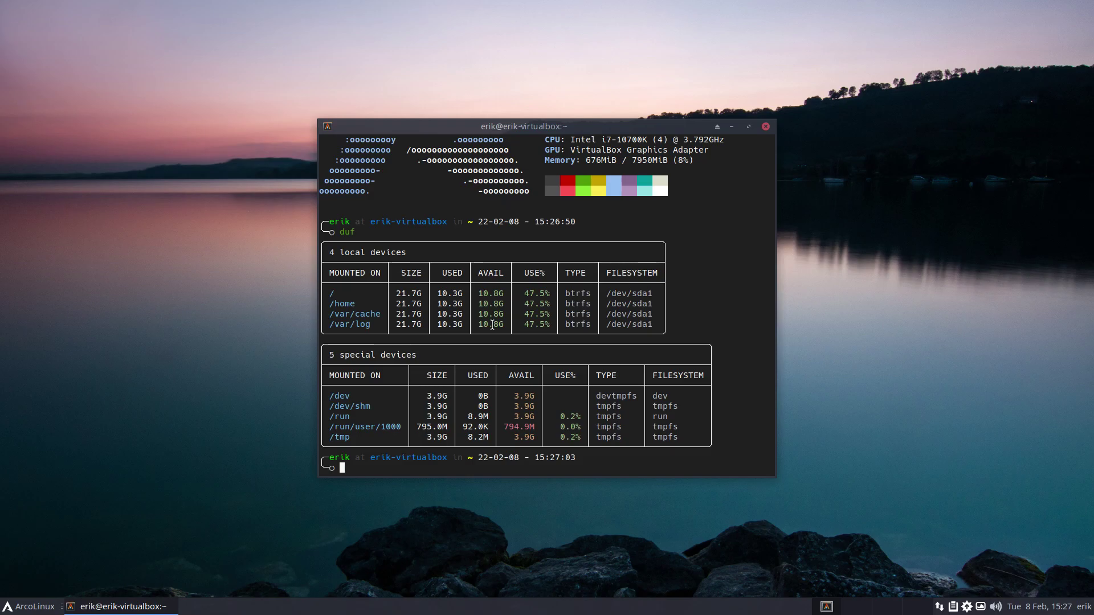
type("ali")
key("BackSpace")
key("BackSpace")
key("BackSpace")
- Launch BTRFS Assistant from the Settings Manager and authenticate with the account password
left_click(48, 612)
left_click(14, 585)
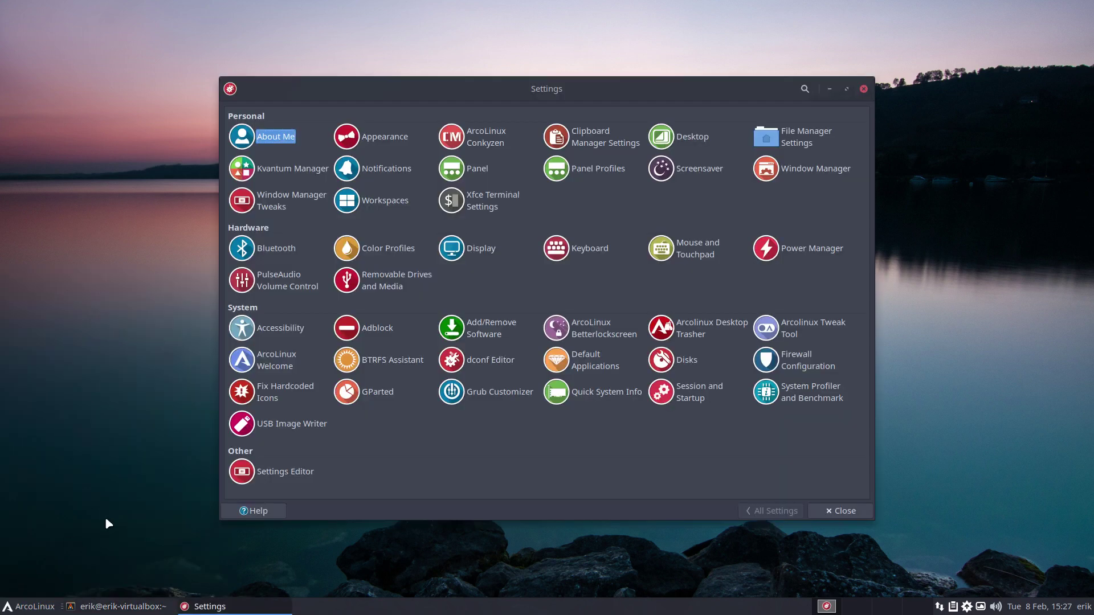
left_click(392, 360)
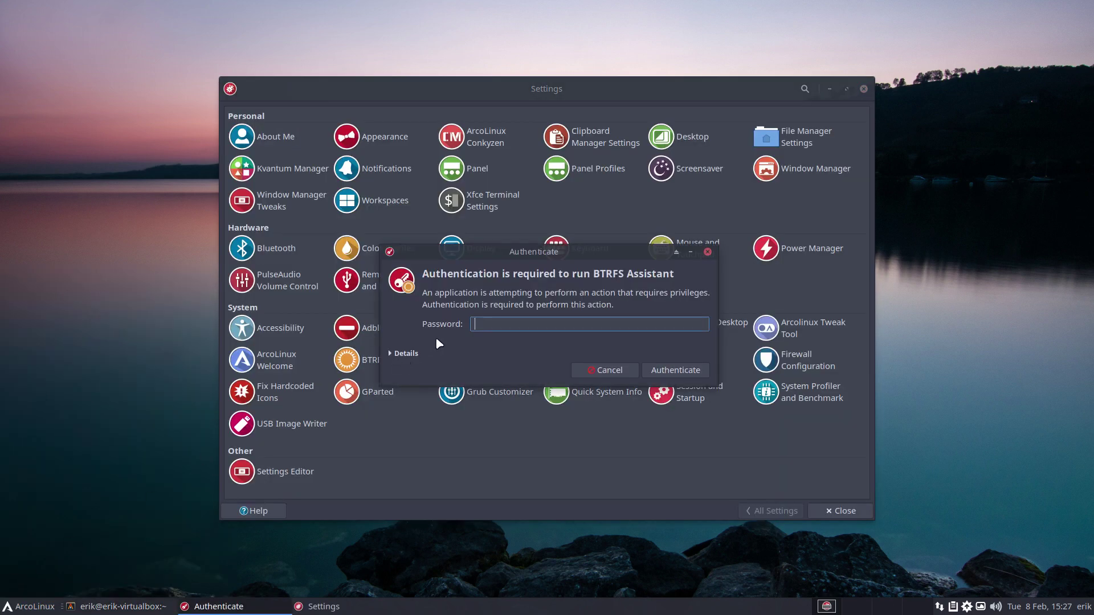
key("Return")
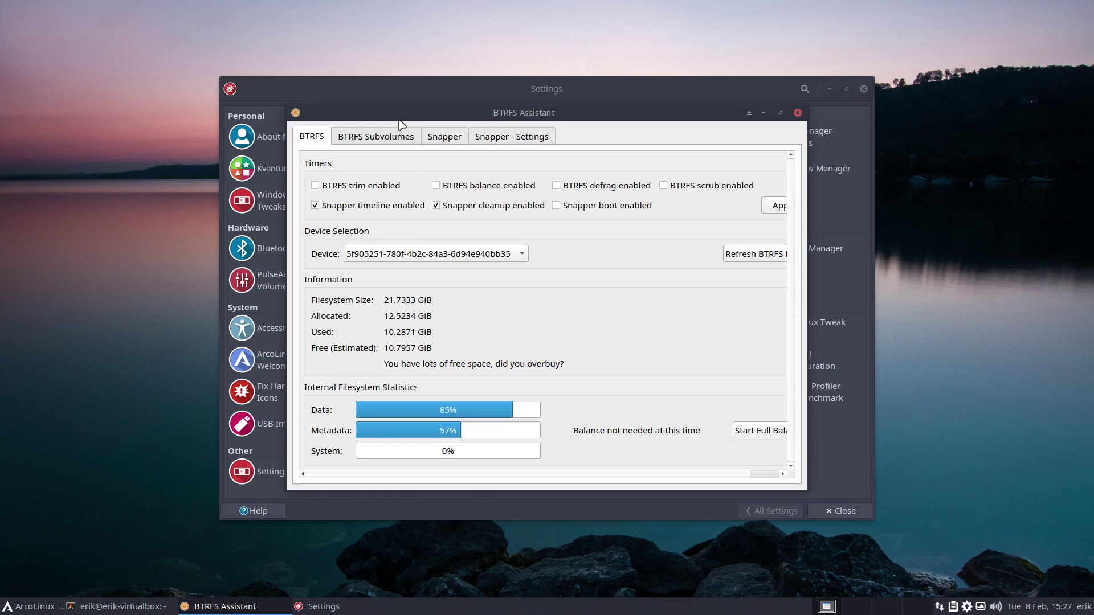
- View the BTRFS Subvolumes and Snapper snapshot lists, then rearrange windows and close the Settings Manager
left_click(401, 136)
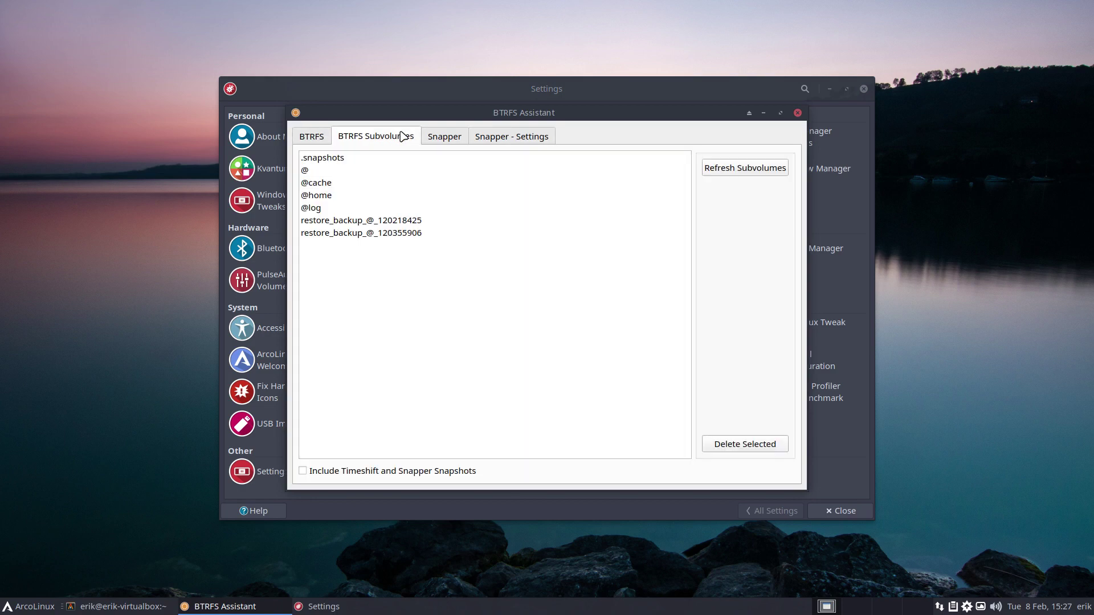
left_click(450, 136)
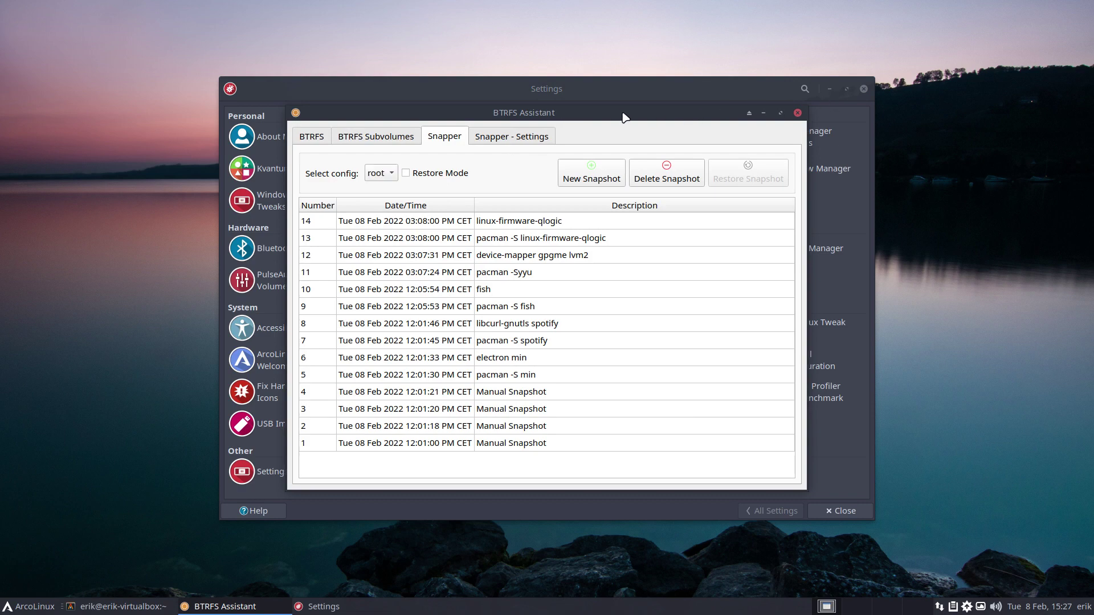
left_click_drag(593, 114, 863, 17)
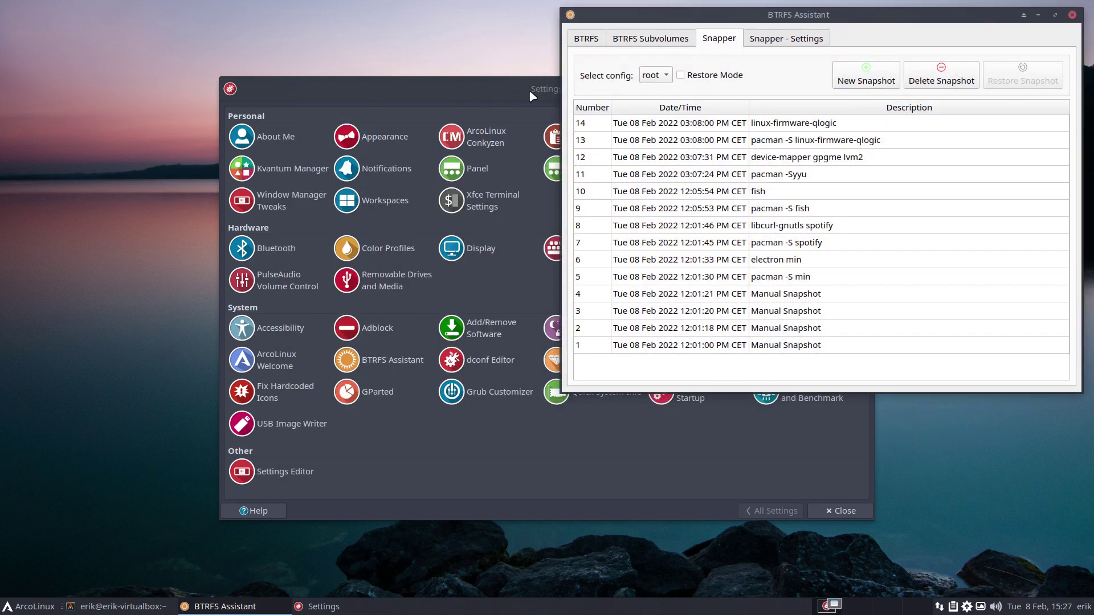
left_click(478, 94)
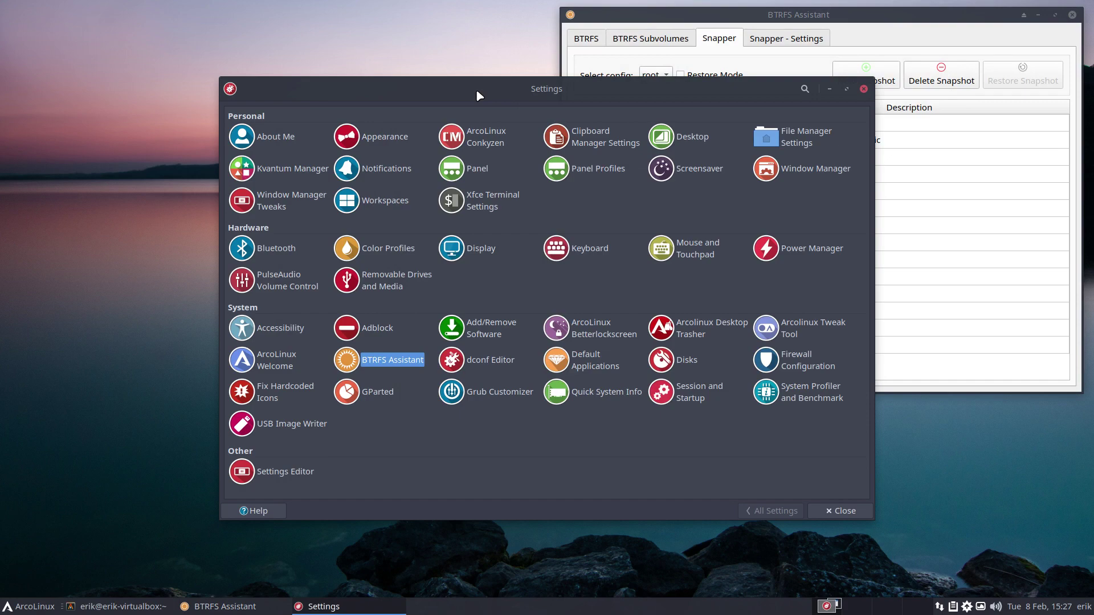
left_click_drag(512, 86, 348, 101)
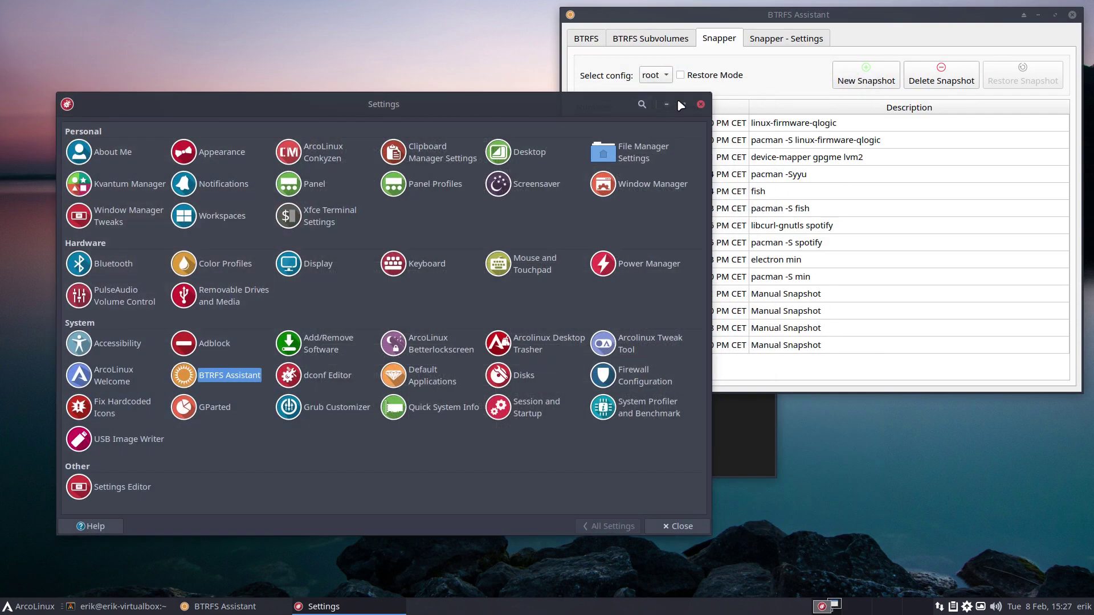
left_click(700, 104)
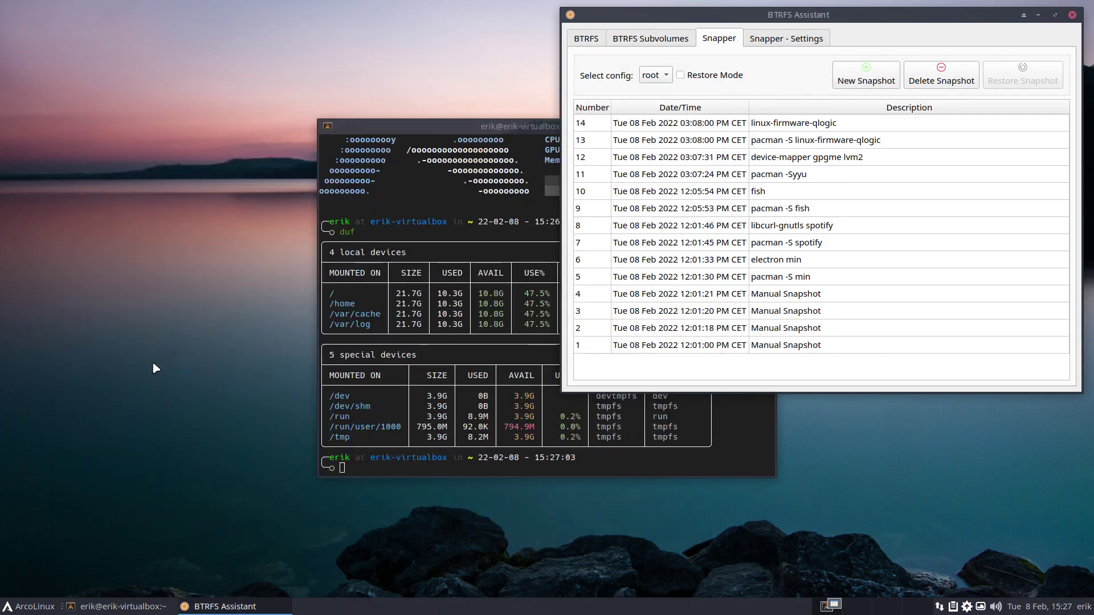
- Move the terminal left and highlight the / and /home rows in duf's disk table
left_click(484, 126)
left_click_drag(484, 127, 273, 102)
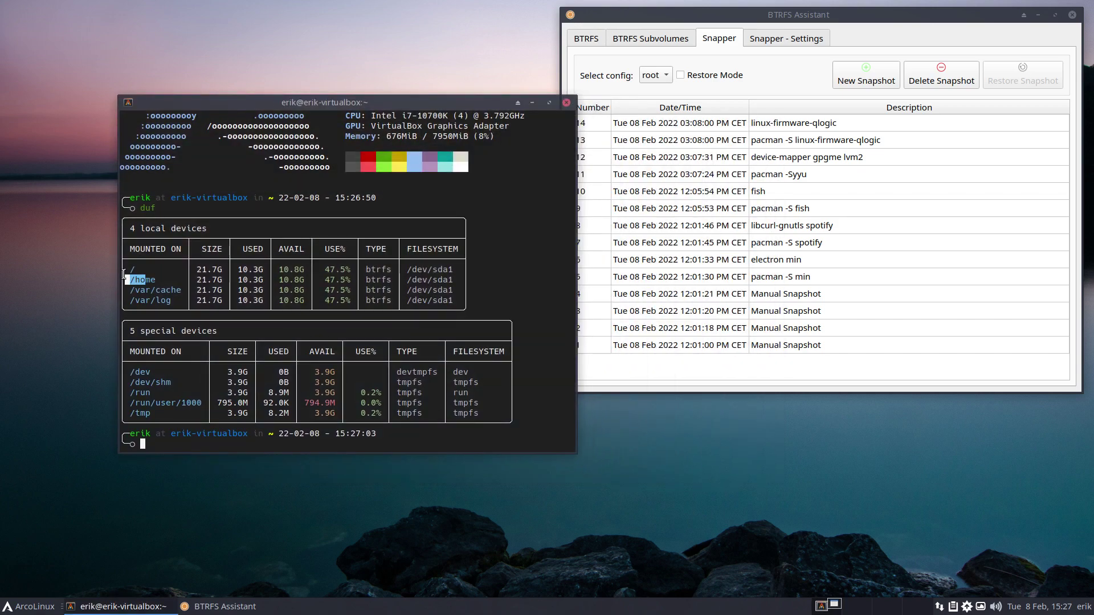
triple_click(124, 270)
left_click_drag(129, 280, 161, 279)
- Toggle Restore Mode on and off in BTRFS Assistant, then close it
left_click(709, 86)
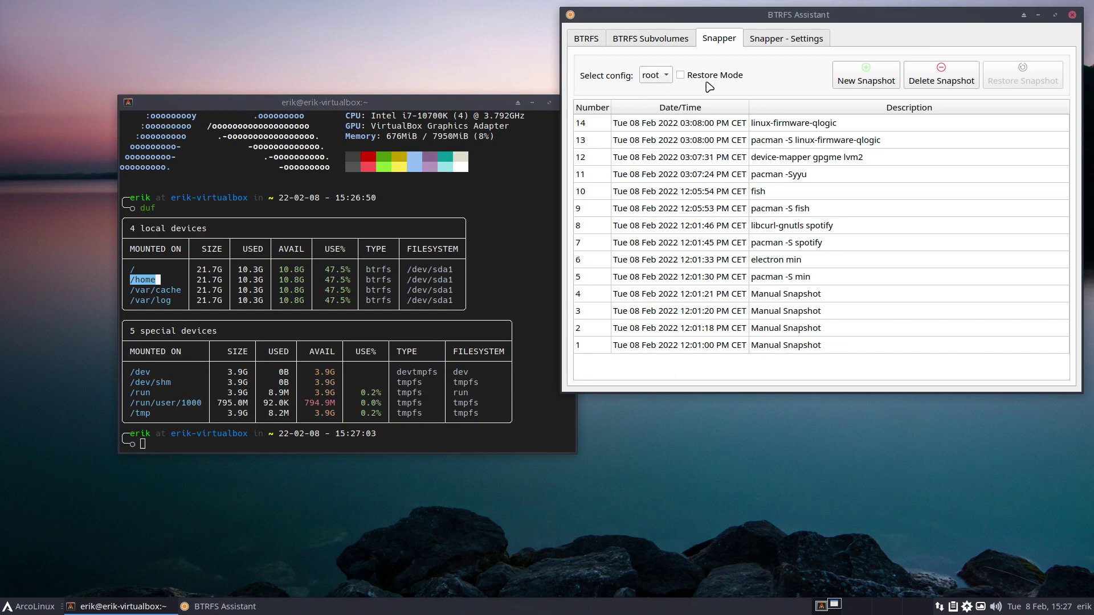
left_click(681, 75)
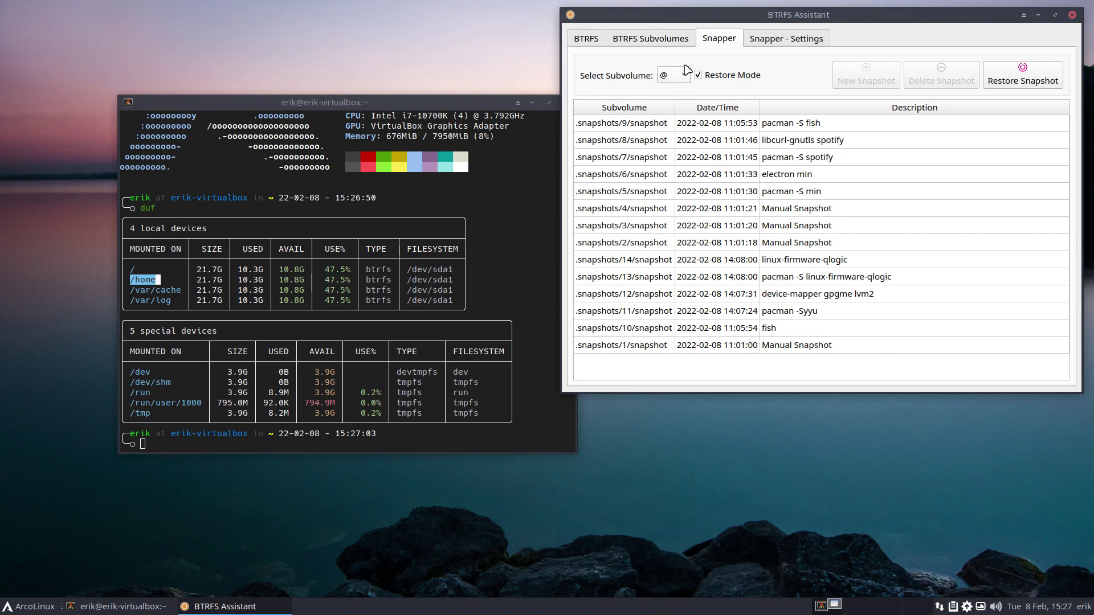
left_click(697, 75)
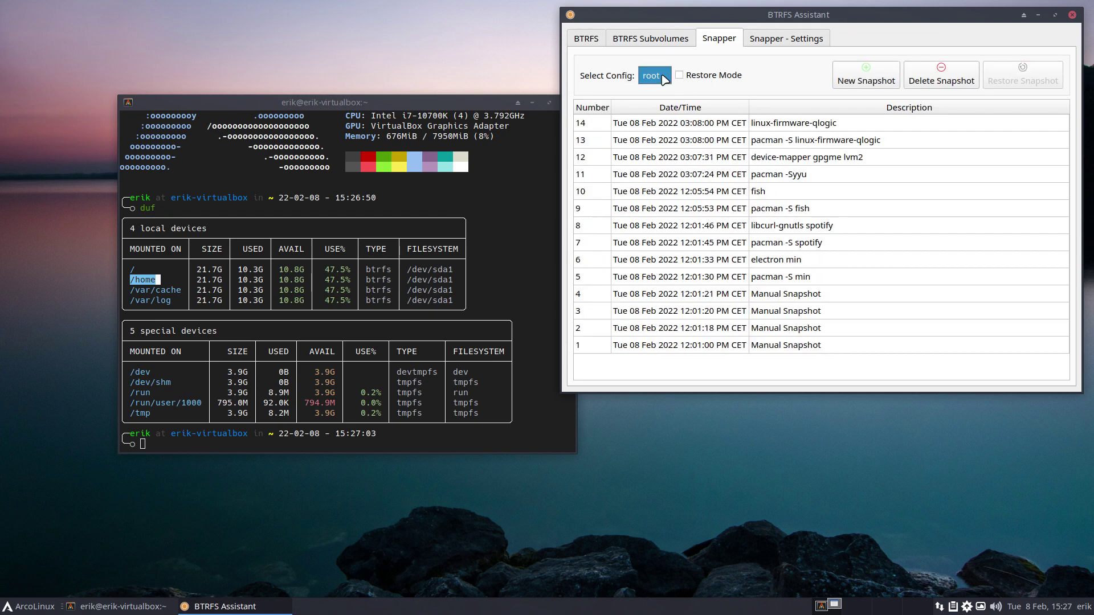
left_click(1072, 15)
- Close the terminal, open Thunar and browse from File System into /home
key("alt+F4")
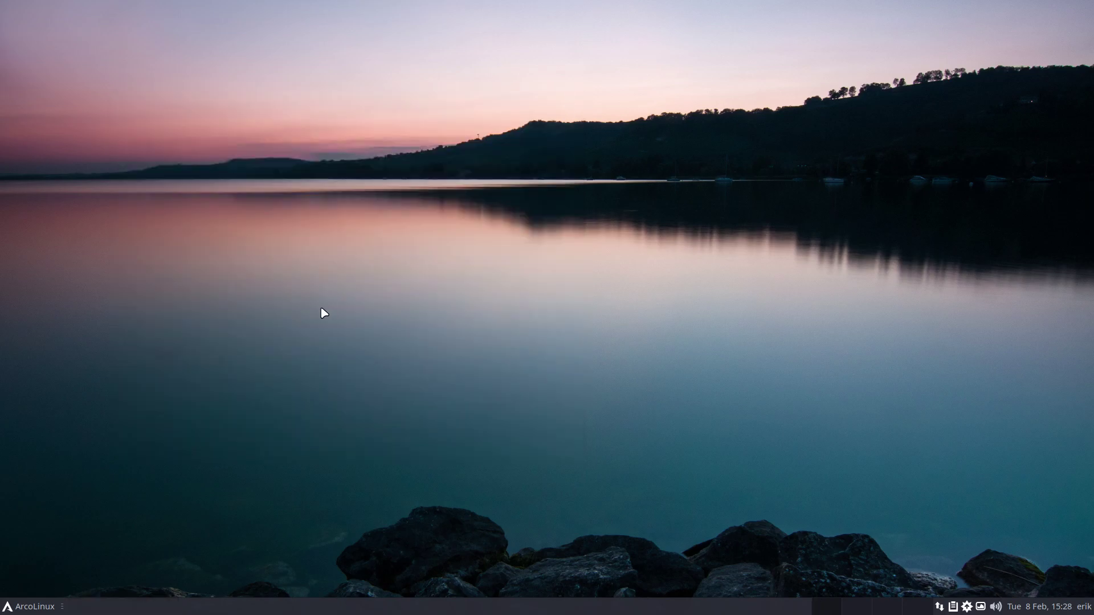
key("super+e")
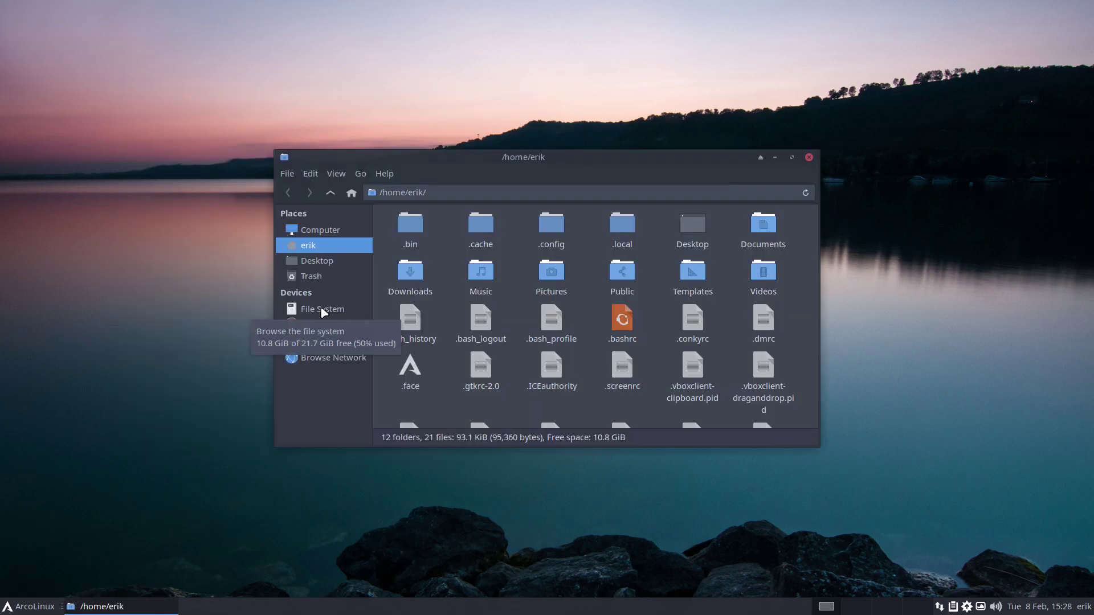
left_click(337, 227)
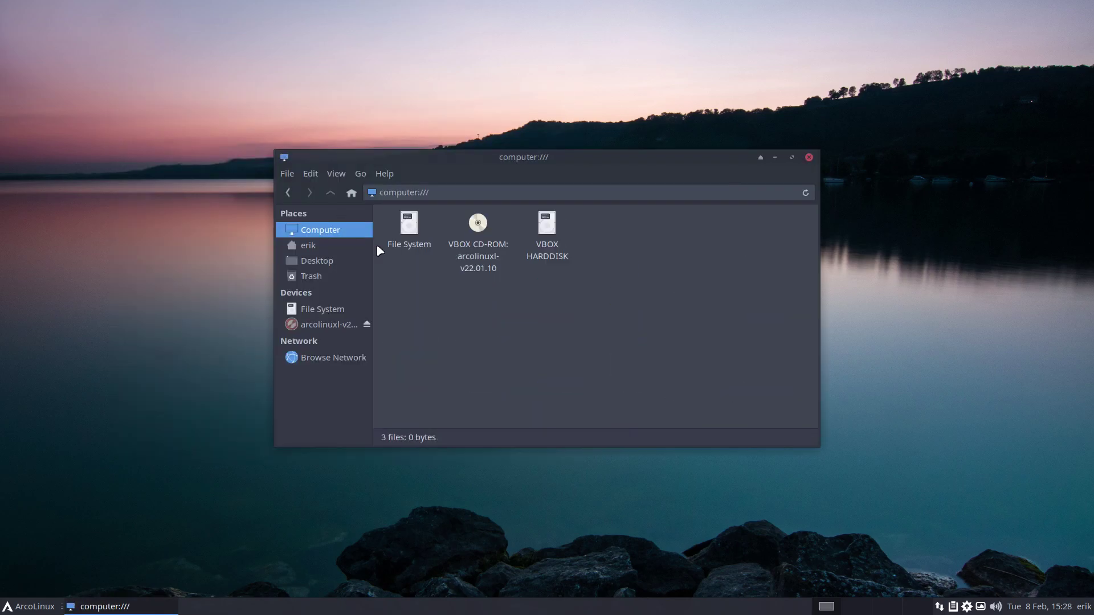
double_click(409, 225)
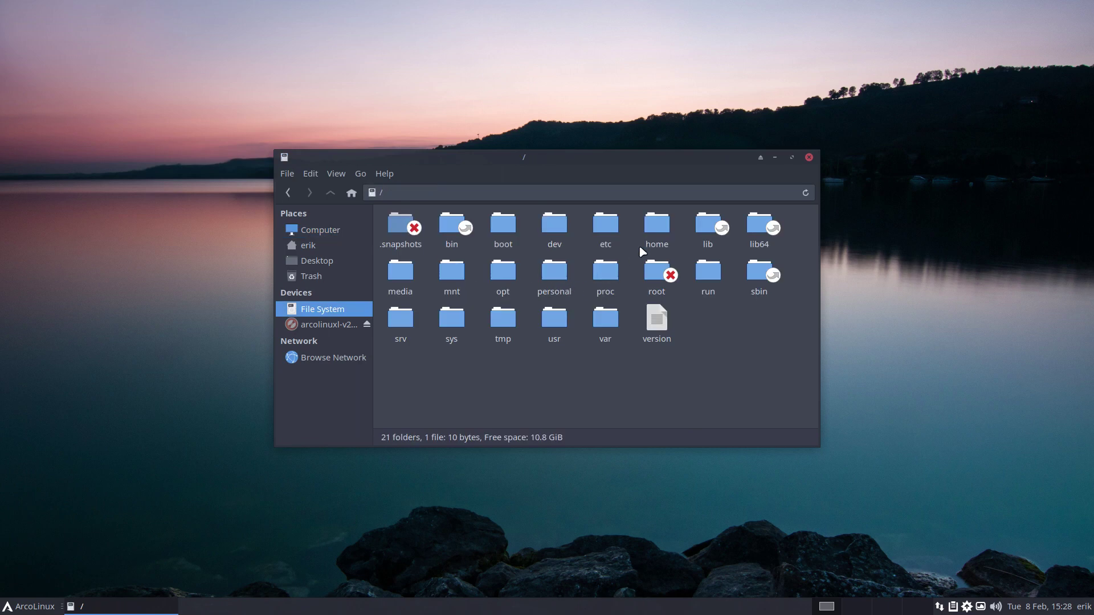
left_click(655, 231)
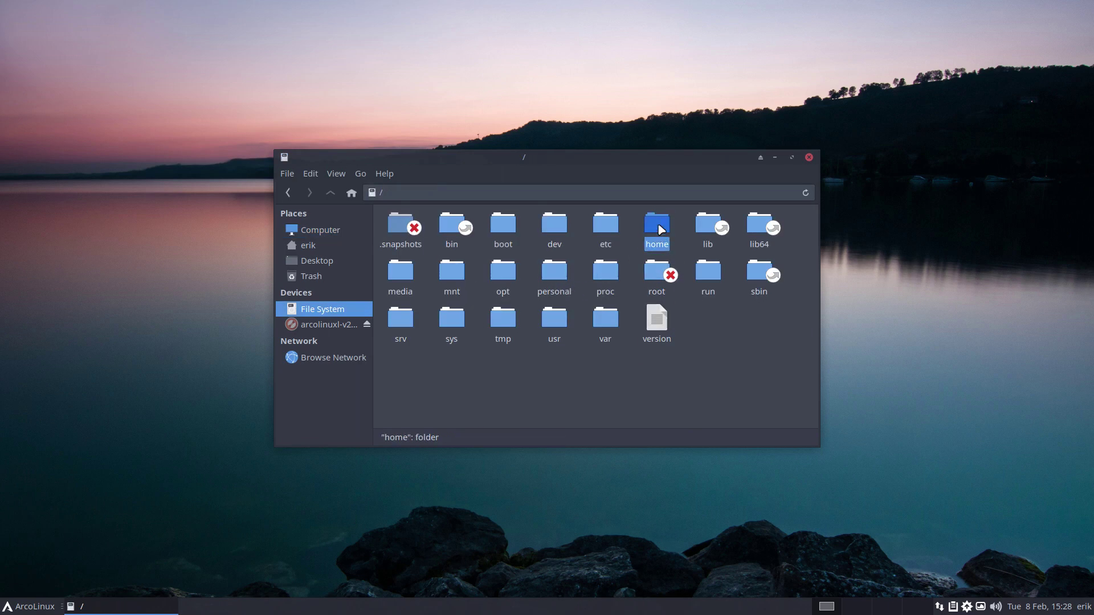
double_click(657, 225)
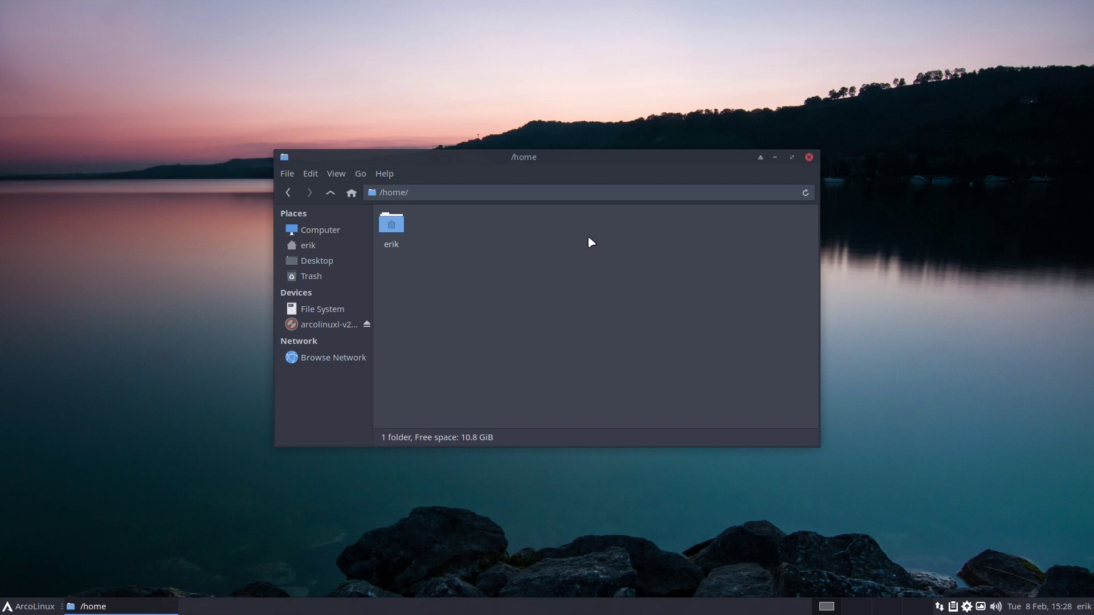
- Return to the root, move Thunar top-right, reopen /home and check the View menu's hidden-files option
left_click(330, 194)
left_click_drag(577, 156, 1088, 5)
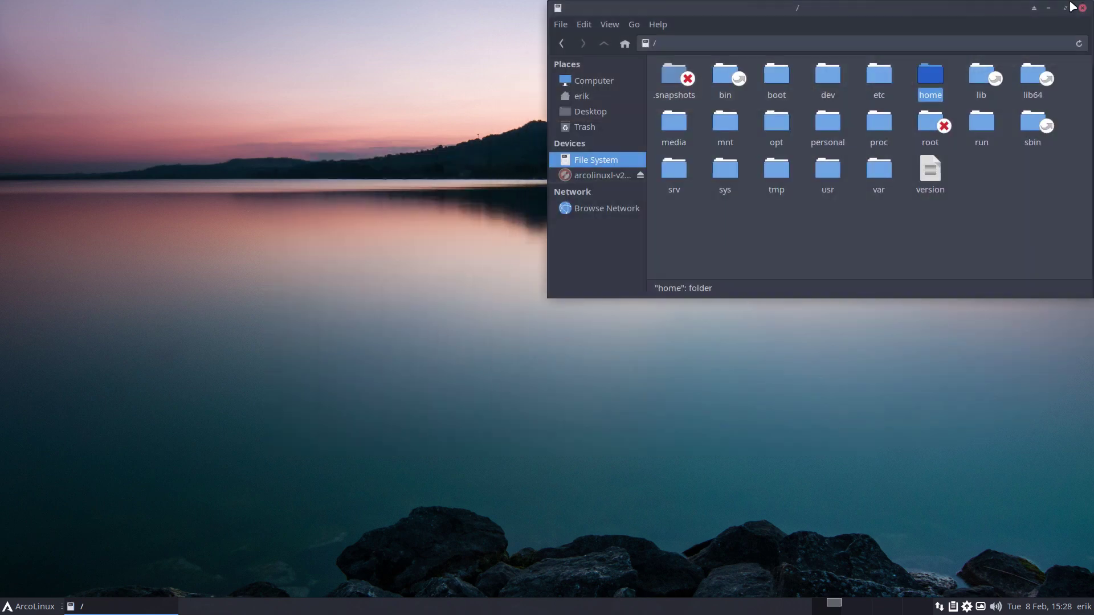
double_click(930, 74)
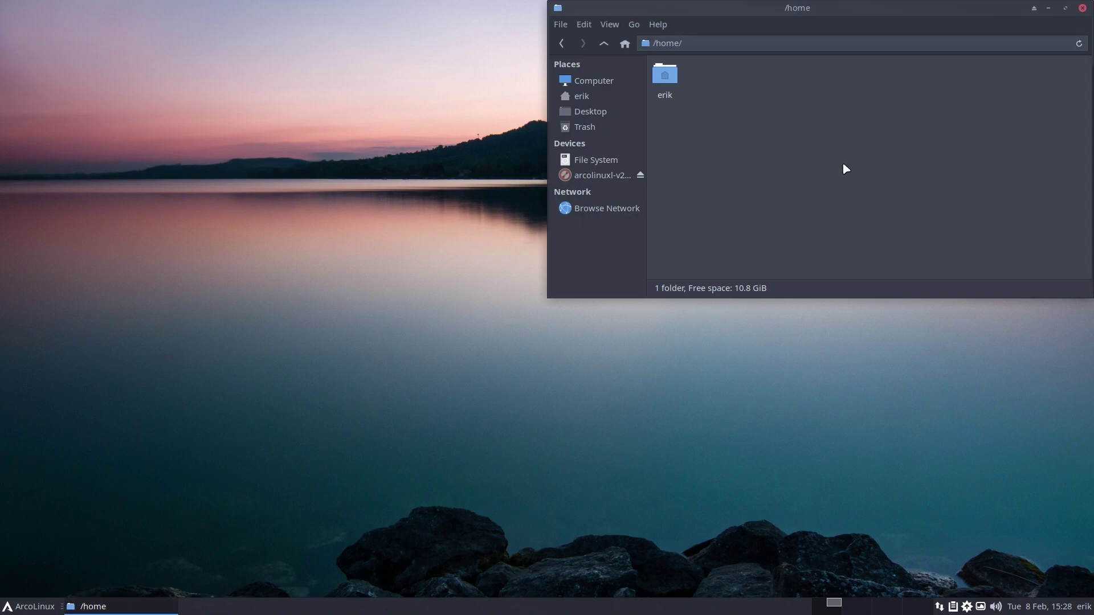
left_click(609, 24)
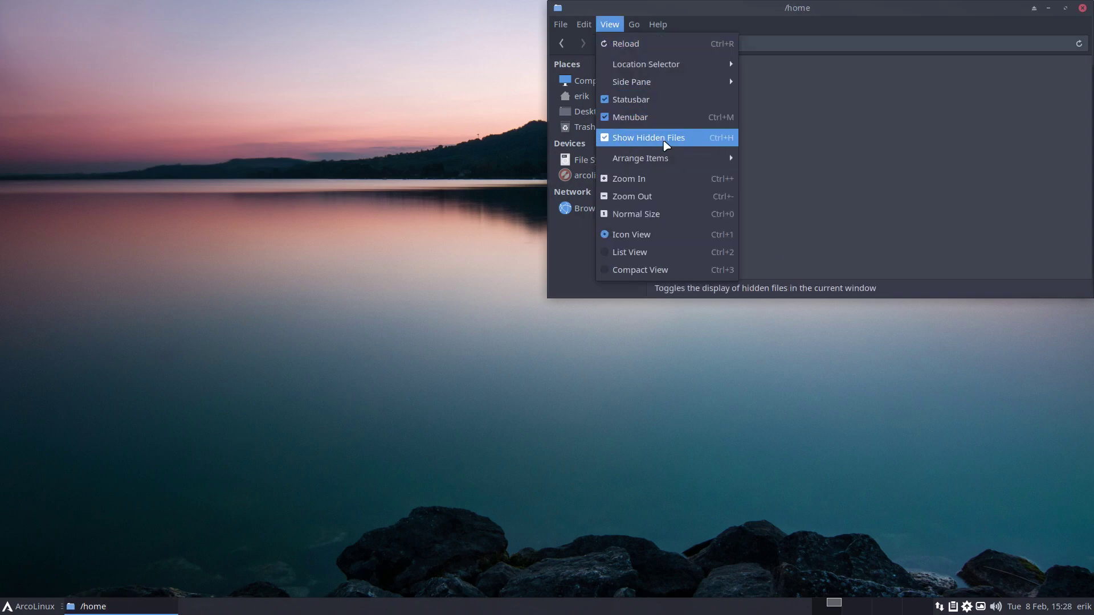
left_click(791, 181)
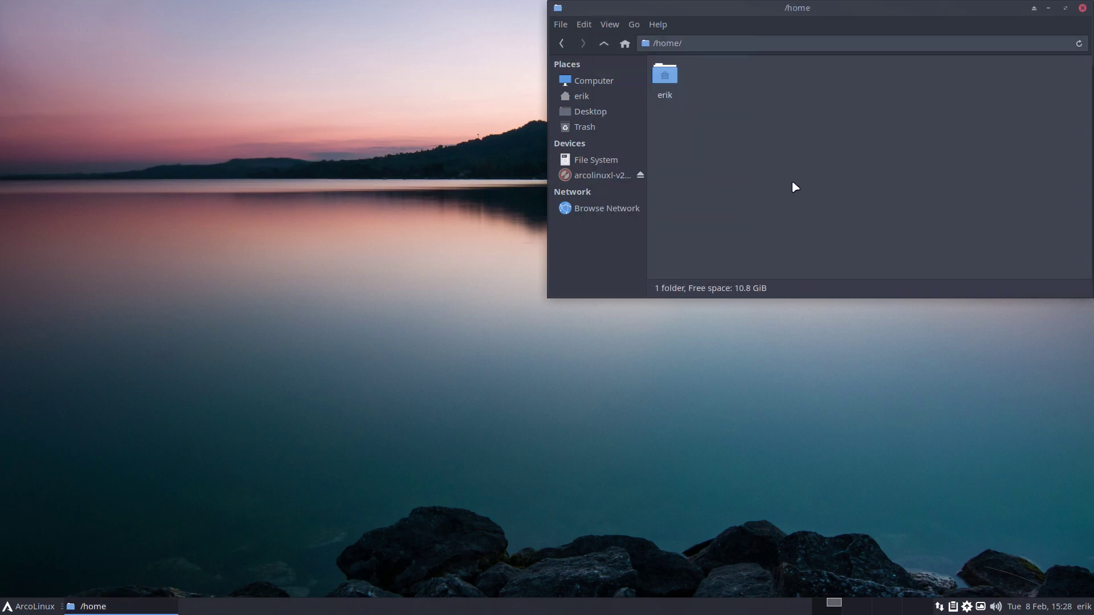
- Open a new terminal, move it lower left and show the snapchome alias definition
key("super+Return")
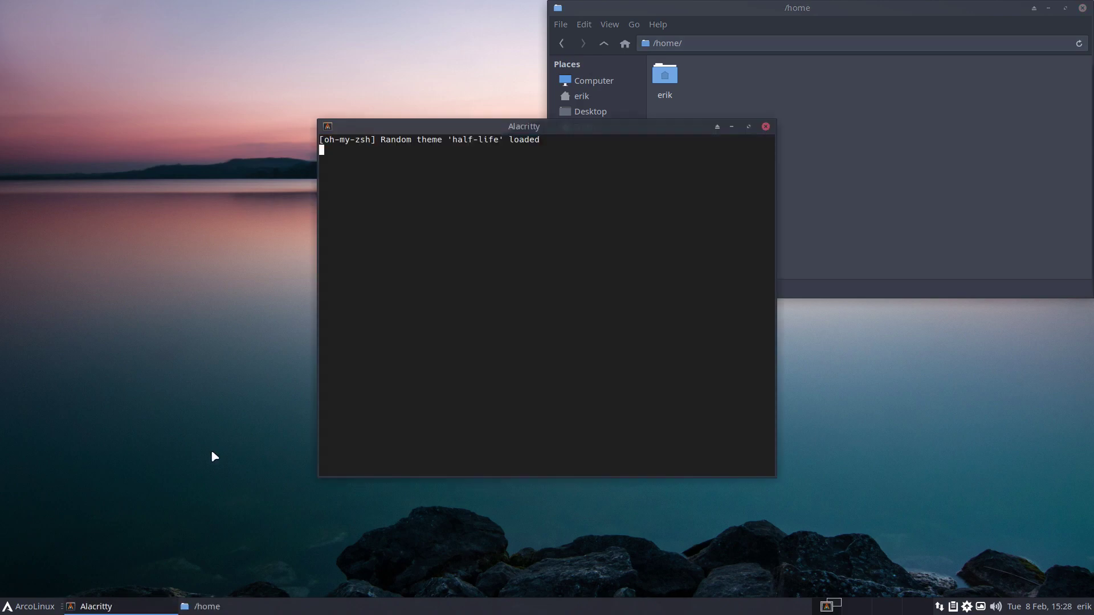
left_click_drag(549, 129, 259, 226)
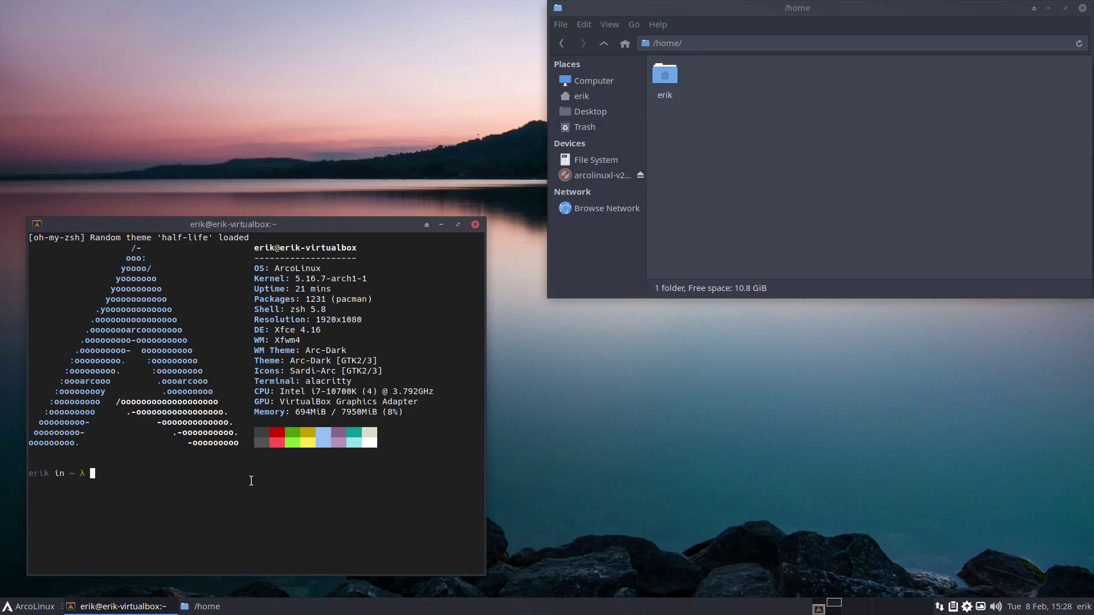
type("alias btr")
key("BackSpace")
key("BackSpace")
key("BackSpace")
type("snapchome")
key("Return")
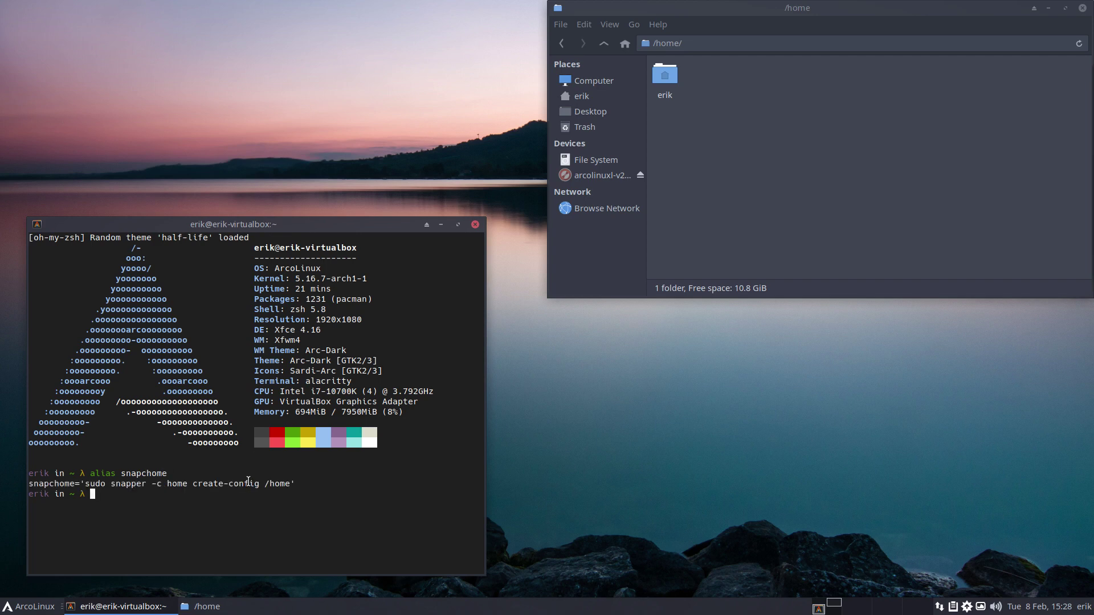
- Enlarge the terminal font, tile it to the left half, clear the prompt and run snapchome
type("+++")
key("ctrl+plus")
key("ctrl+plus")
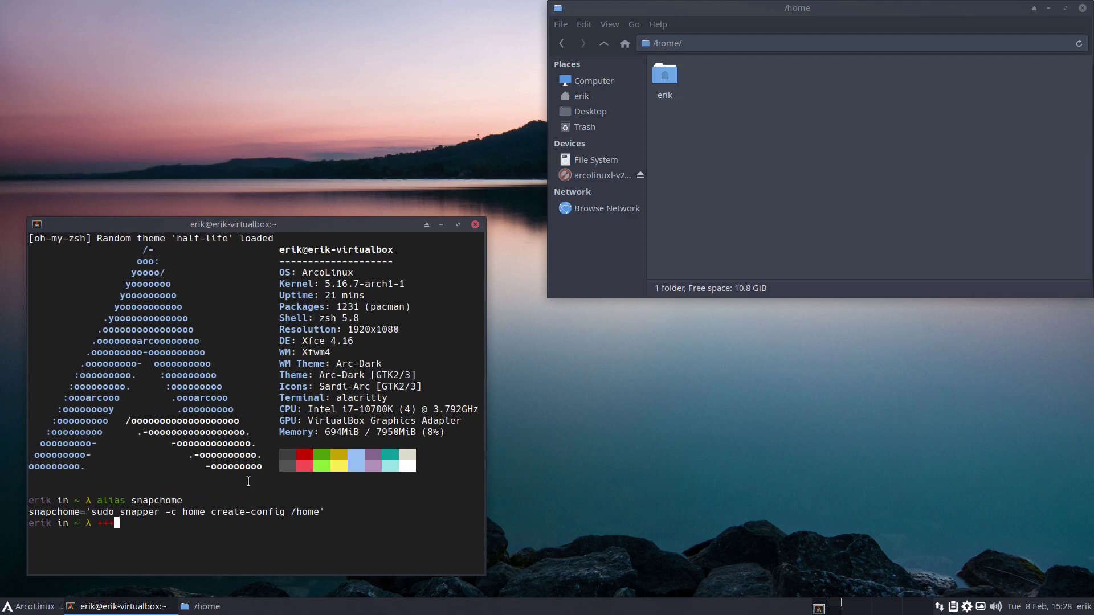
key("ctrl+plus")
key("ctrl+plus")
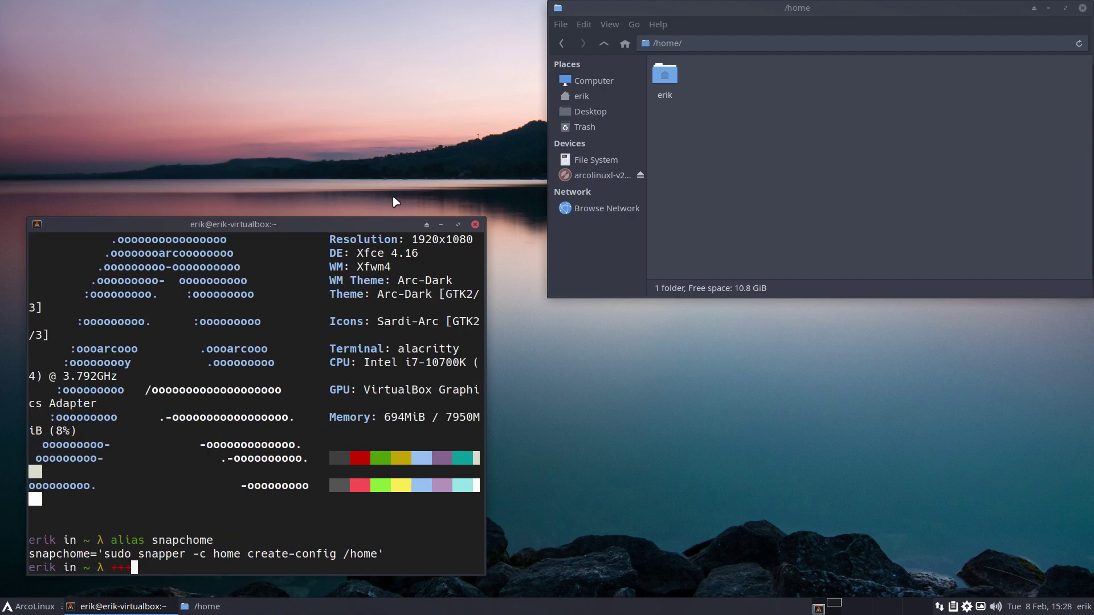
key("super+Left")
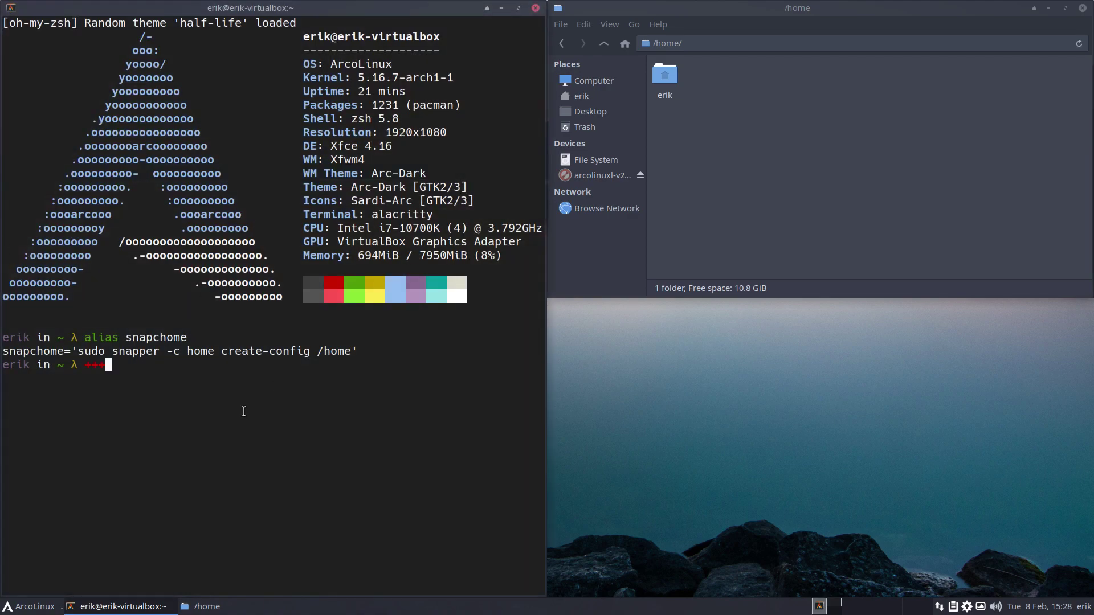
mouse_move(27, 351)
left_mouse_down()
mouse_move(2, 351)
mouse_move(35, 352)
left_mouse_up()
left_click(35, 352)
key("BackSpace")
key("BackSpace")
key("BackSpace")
type("snapchome")
key("Return")
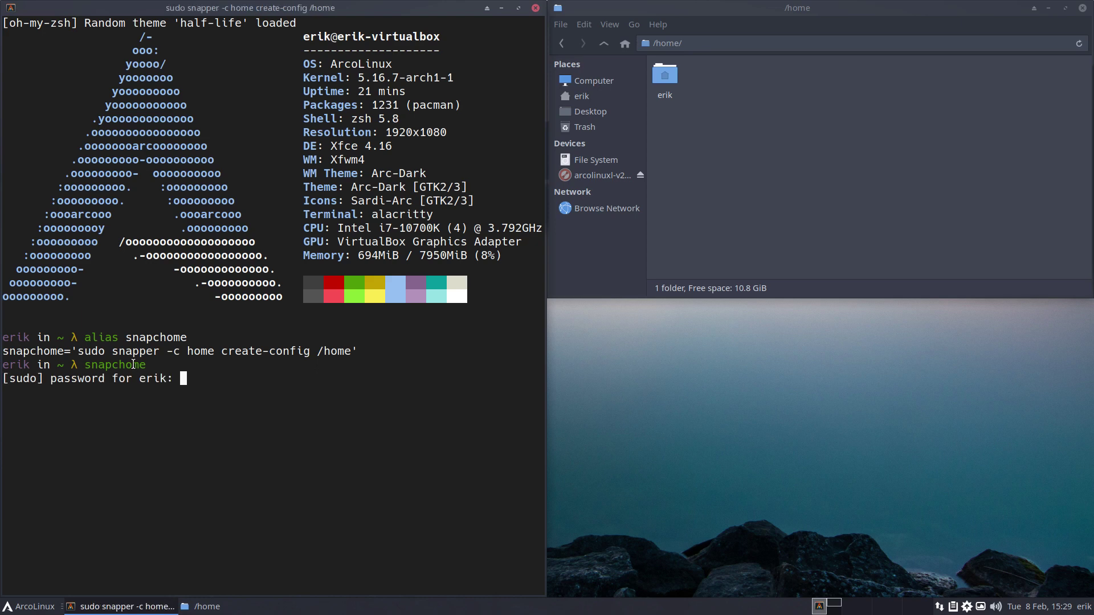
- Open /etc/snapper/configs in Thunar, dock it lower right, and submit the sudo password in the terminal
key("super+e")
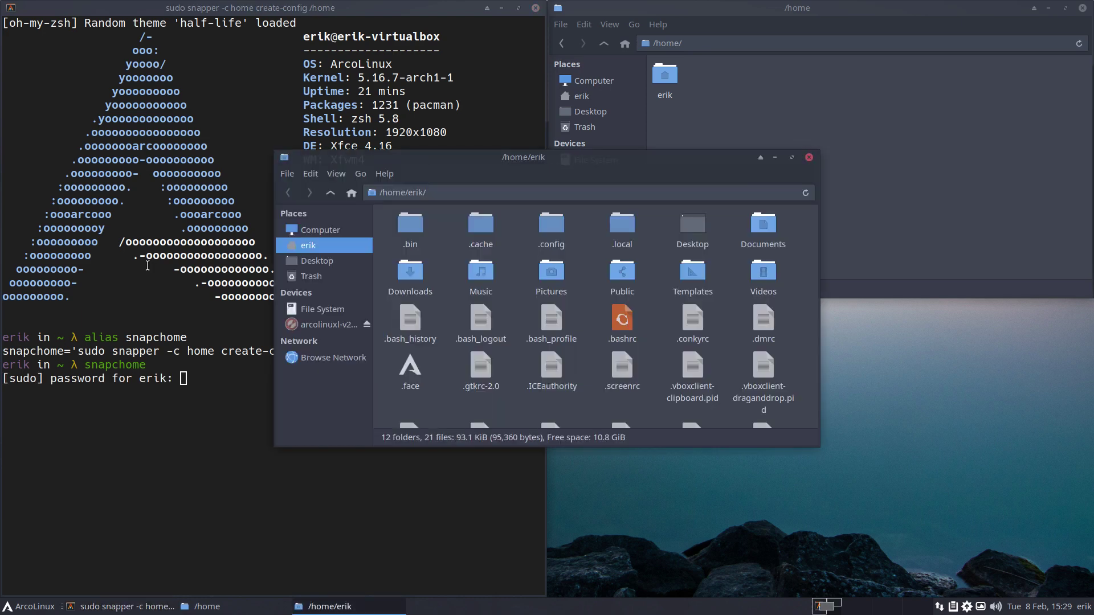
left_click(320, 230)
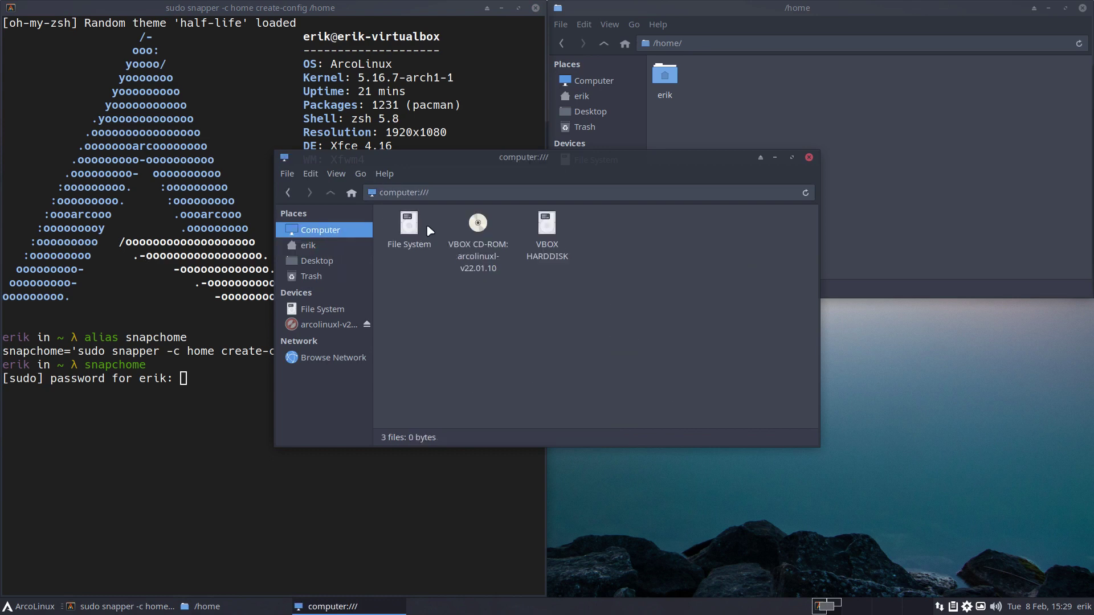
double_click(422, 225)
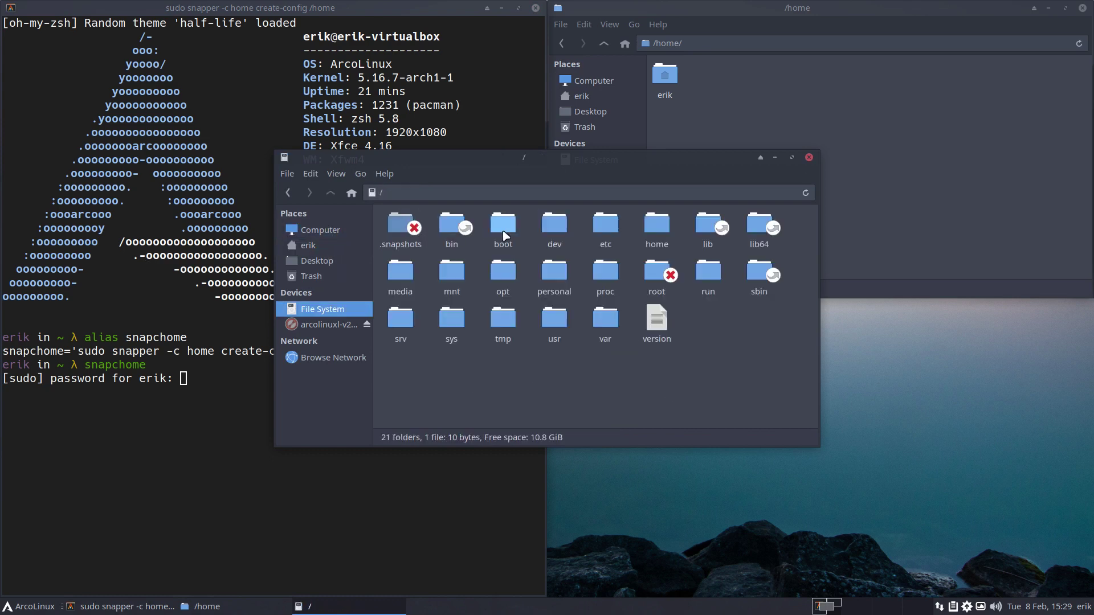
double_click(606, 223)
key("Return")
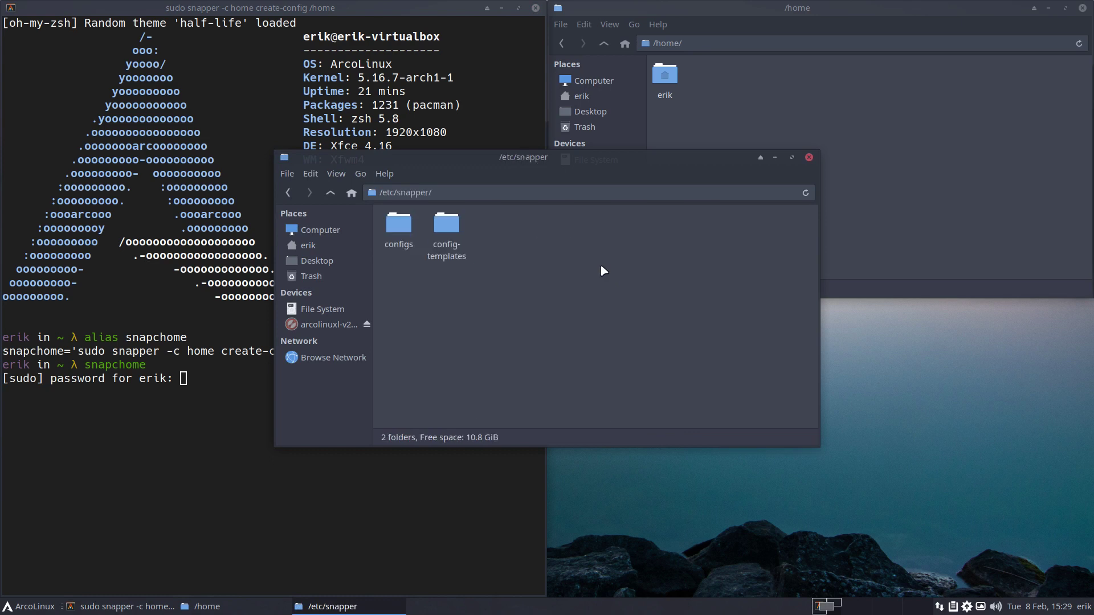
double_click(398, 225)
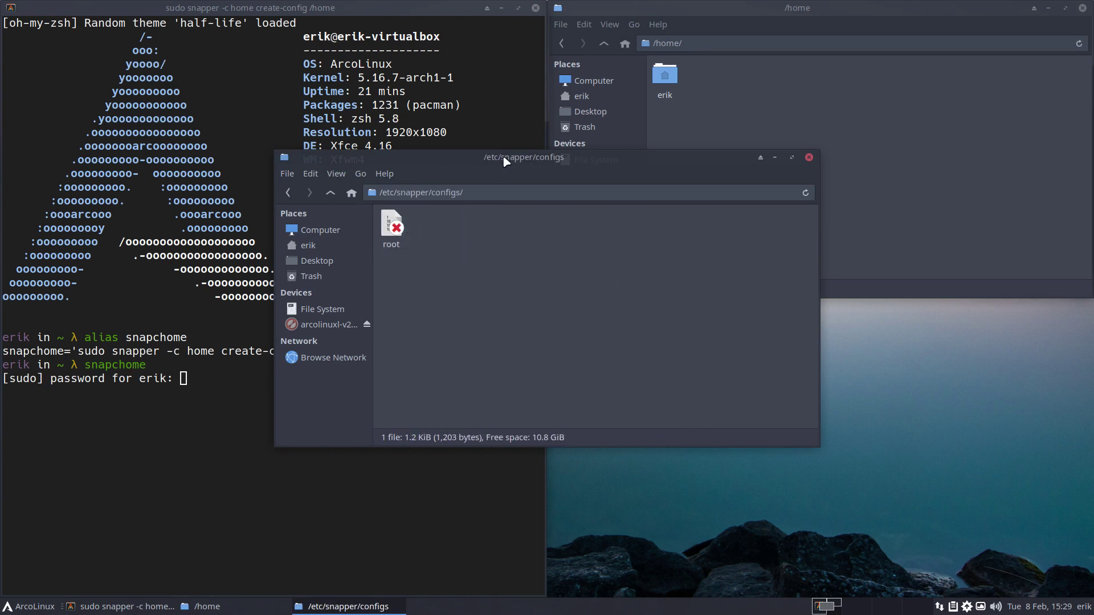
left_click_drag(510, 167, 1090, 612)
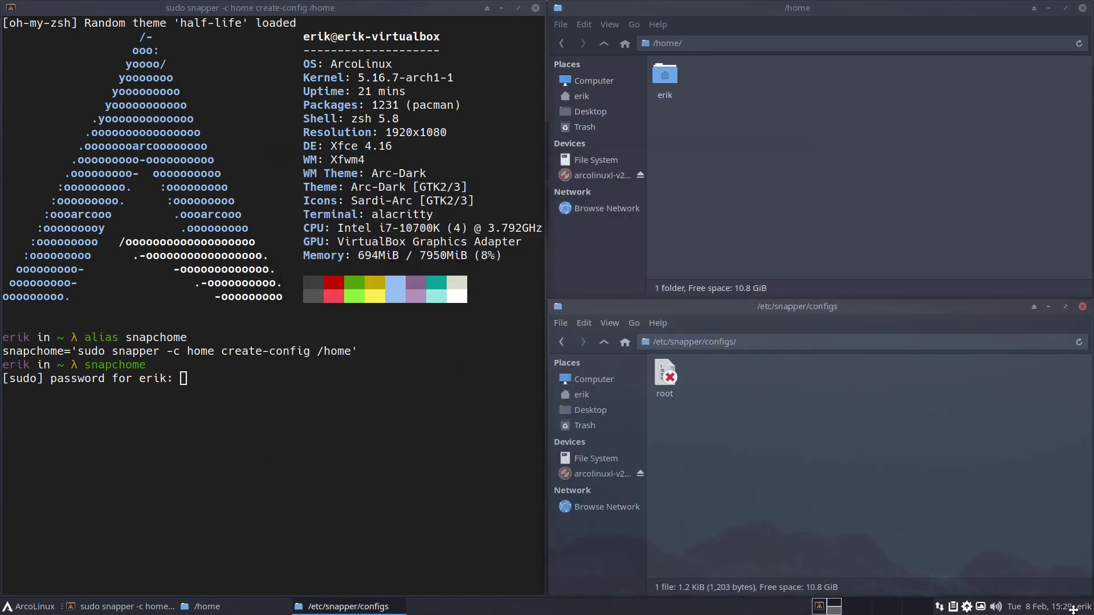
left_click(259, 390)
key("Return")
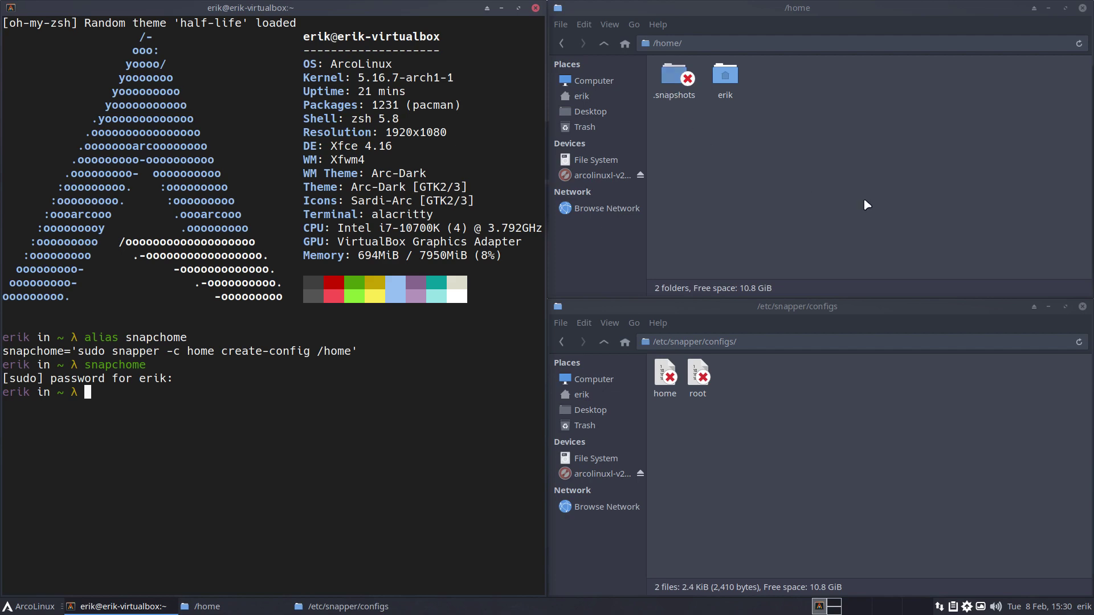
- Close both Thunar windows and the terminal, then authenticate ArcoLinux Tweak Tool with the account password
left_click(1082, 8)
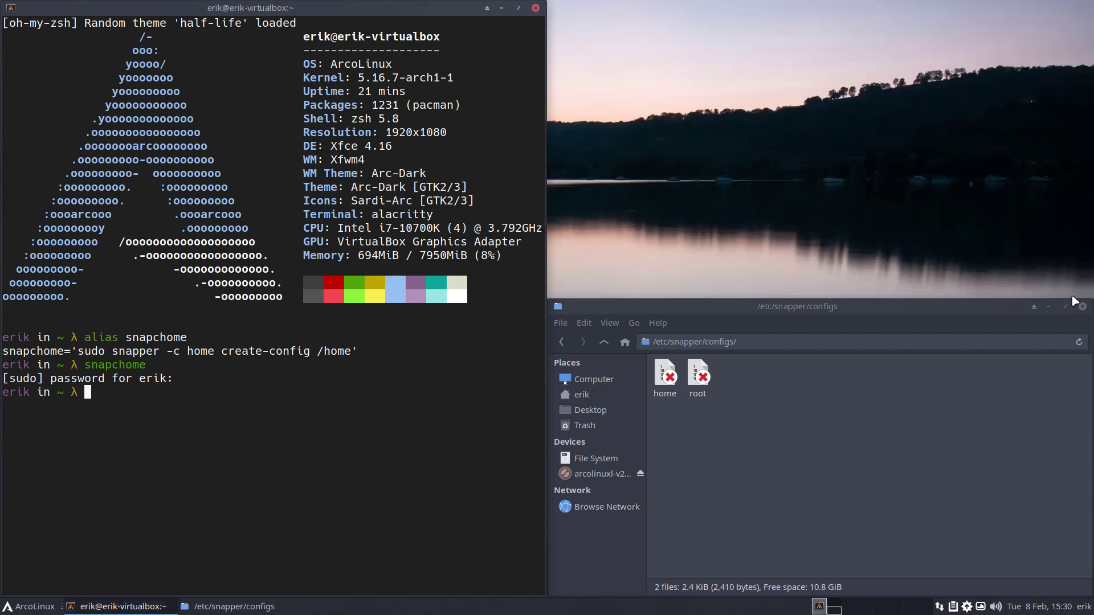
left_click(1080, 306)
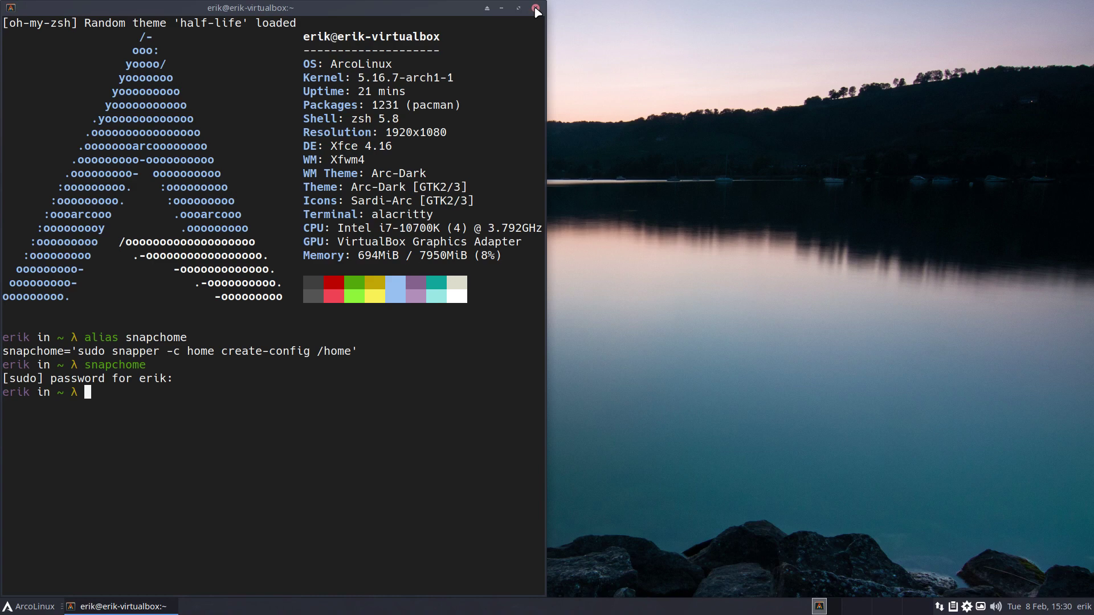
left_click(536, 8)
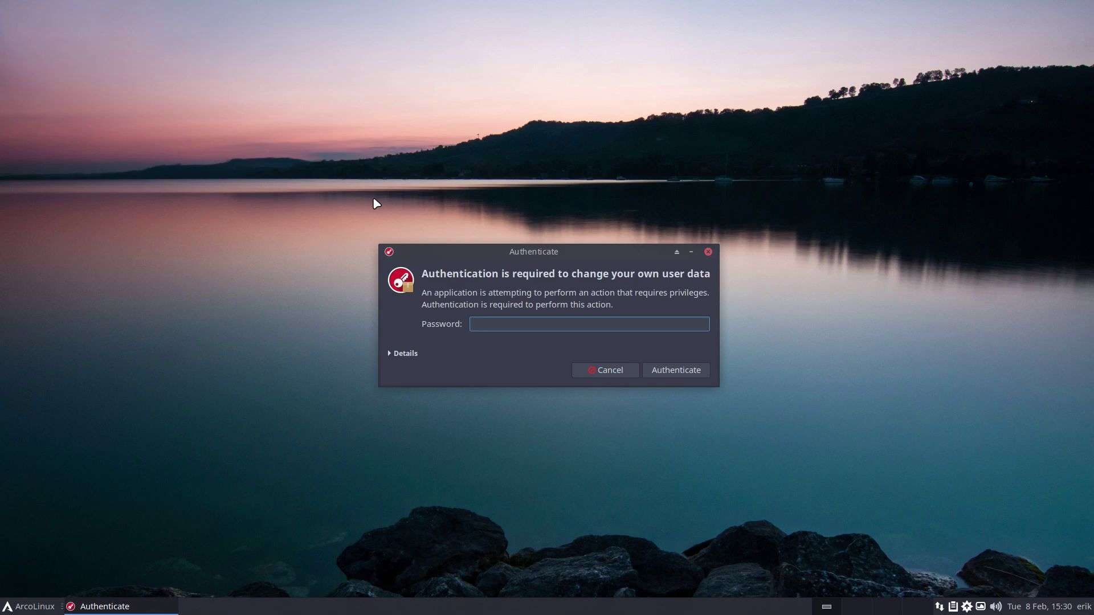
type("****")
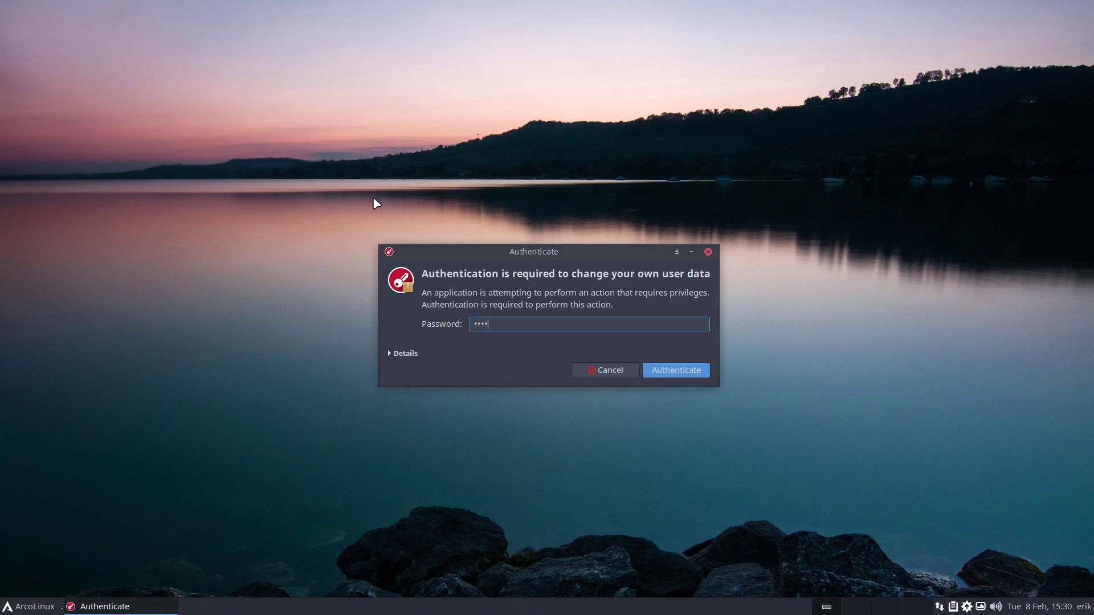
key("Return")
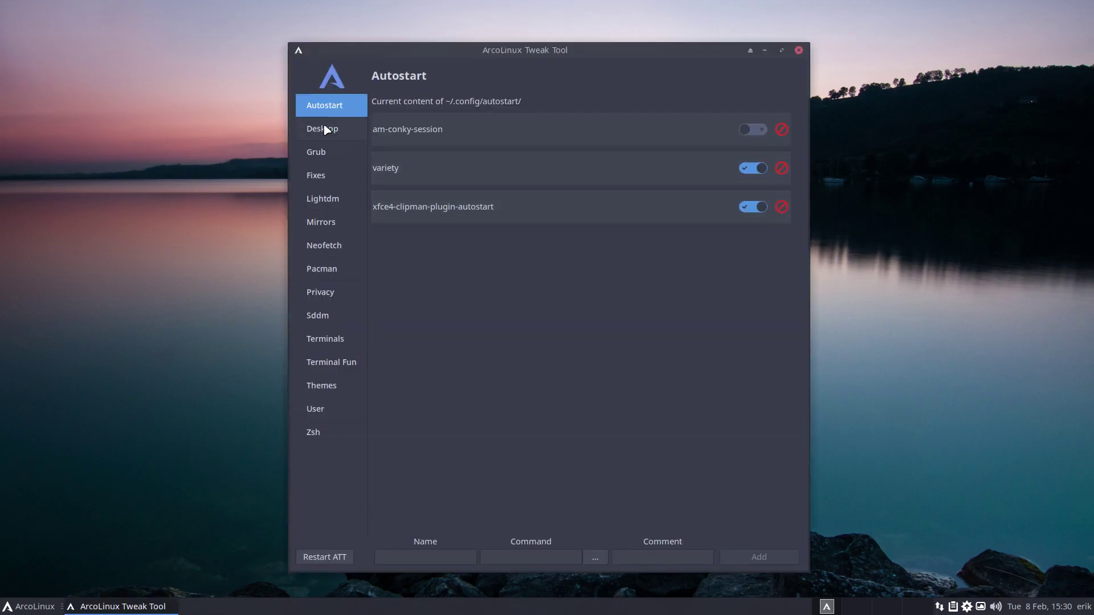
- Open .config in a top-left Thunar window beside the Tweak Tool, then go to the Tweak Tool's Desktop page
key("super+e")
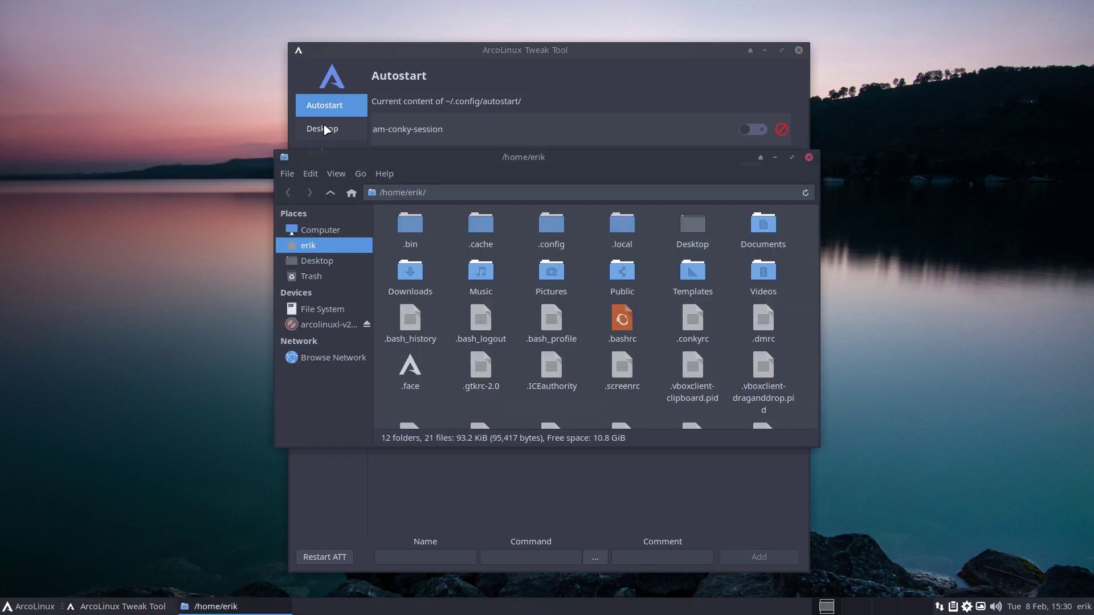
left_click(551, 228)
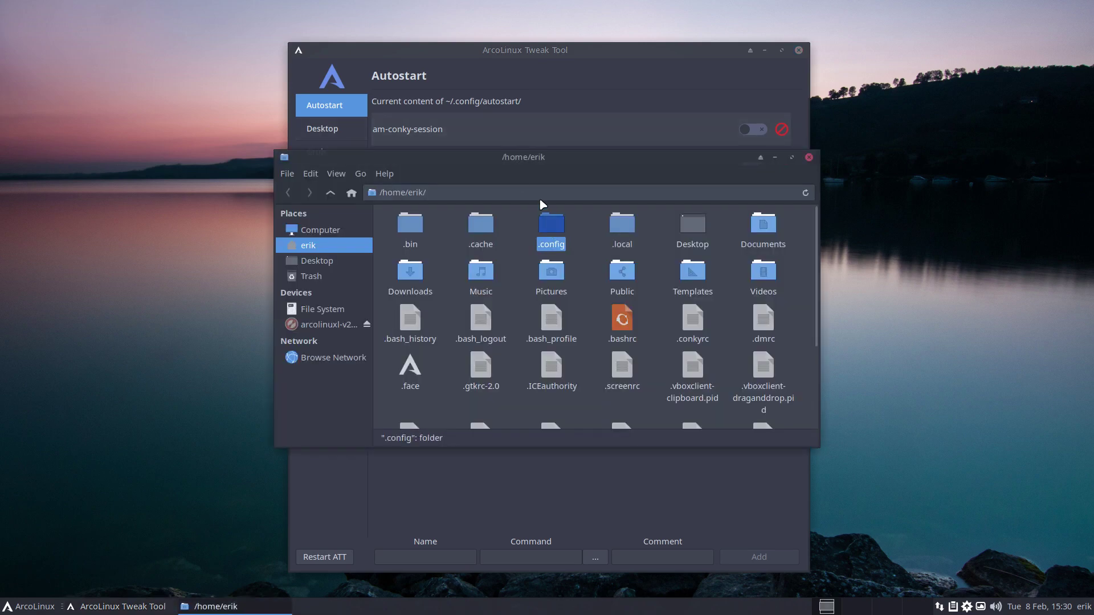
left_click_drag(487, 157, 45, 17)
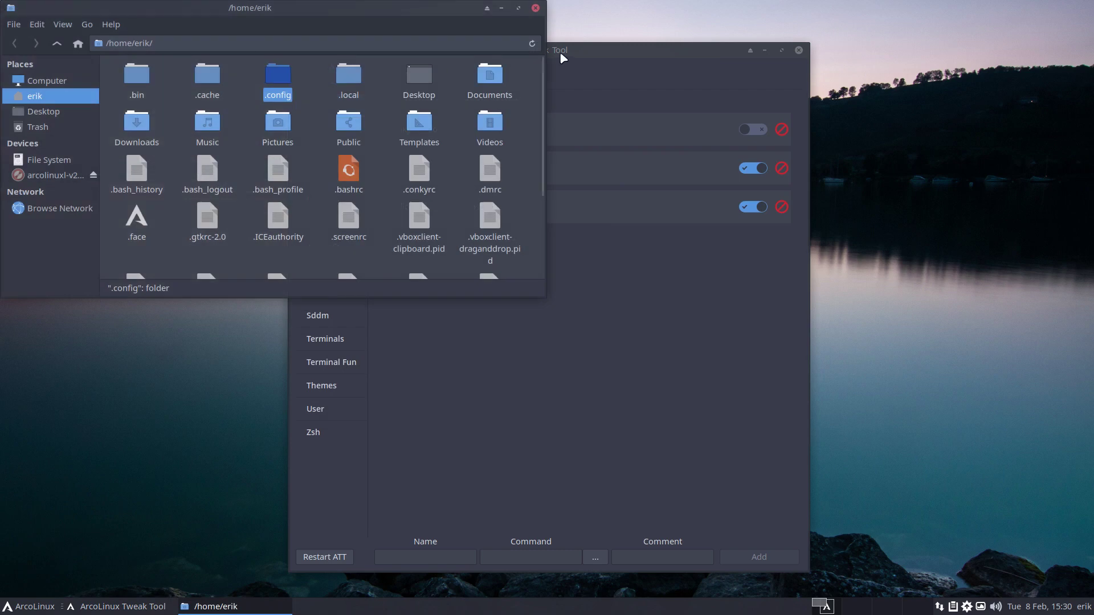
left_click_drag(574, 50, 792, 57)
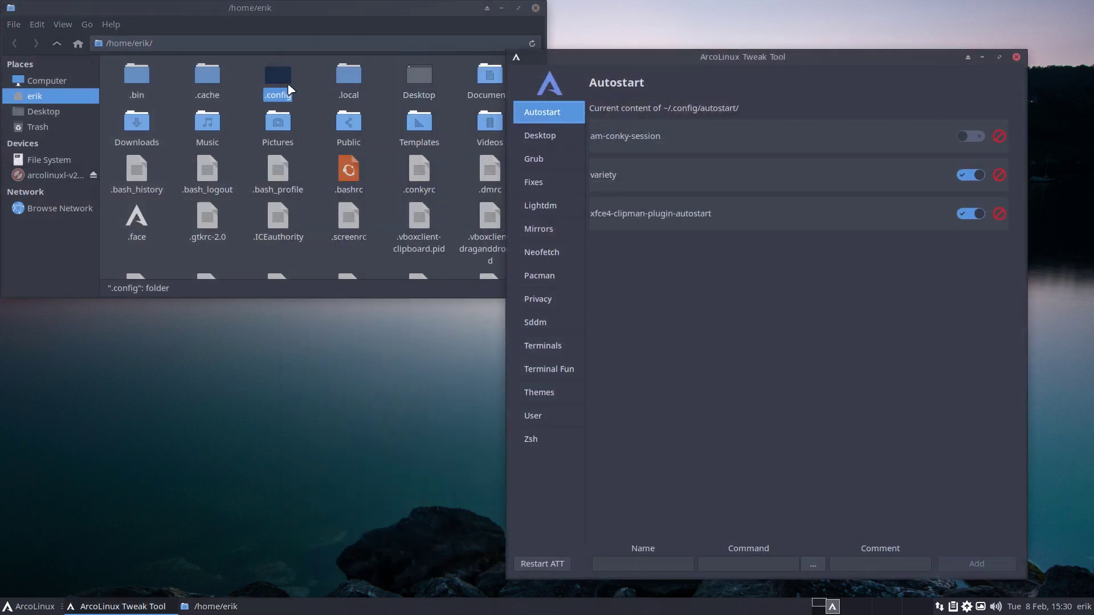
double_click(282, 80)
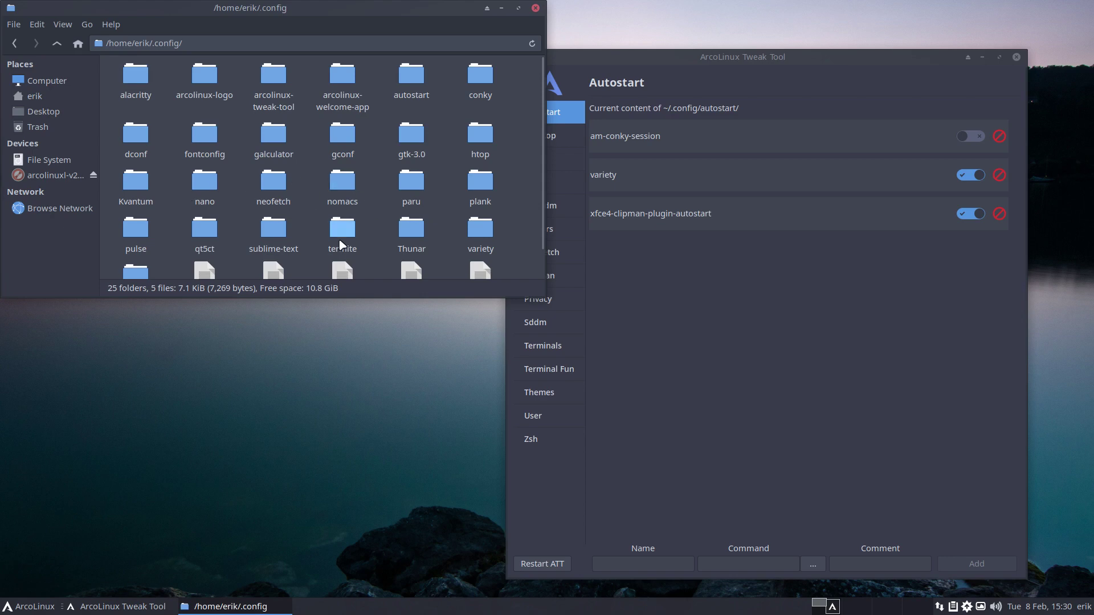
left_click(630, 88)
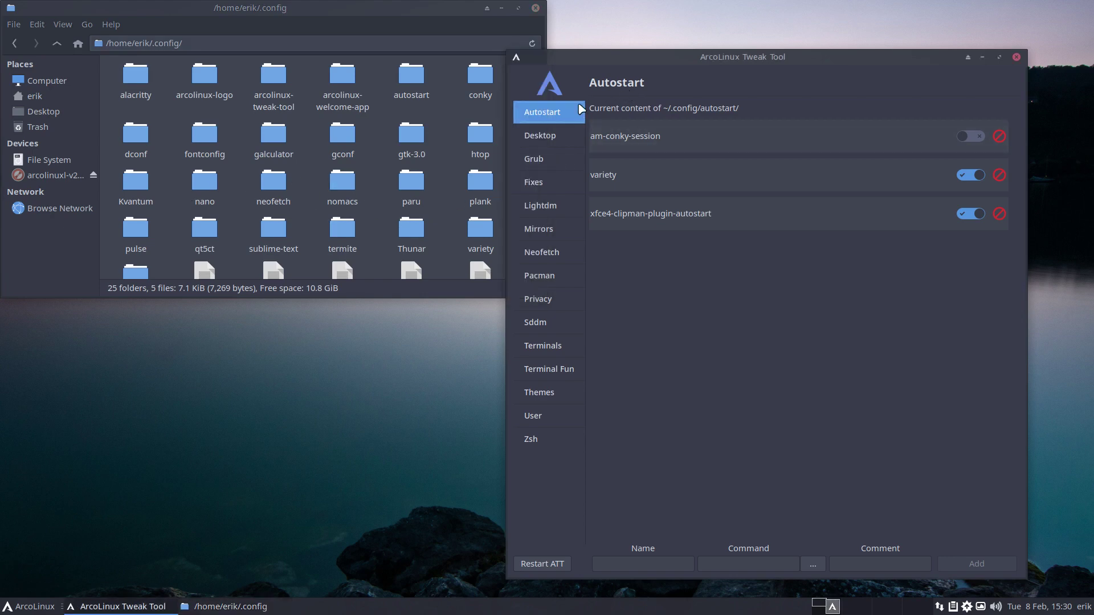
left_click(551, 137)
- Choose leftwm in the Desktop Installer dropdown and install it
left_click(627, 134)
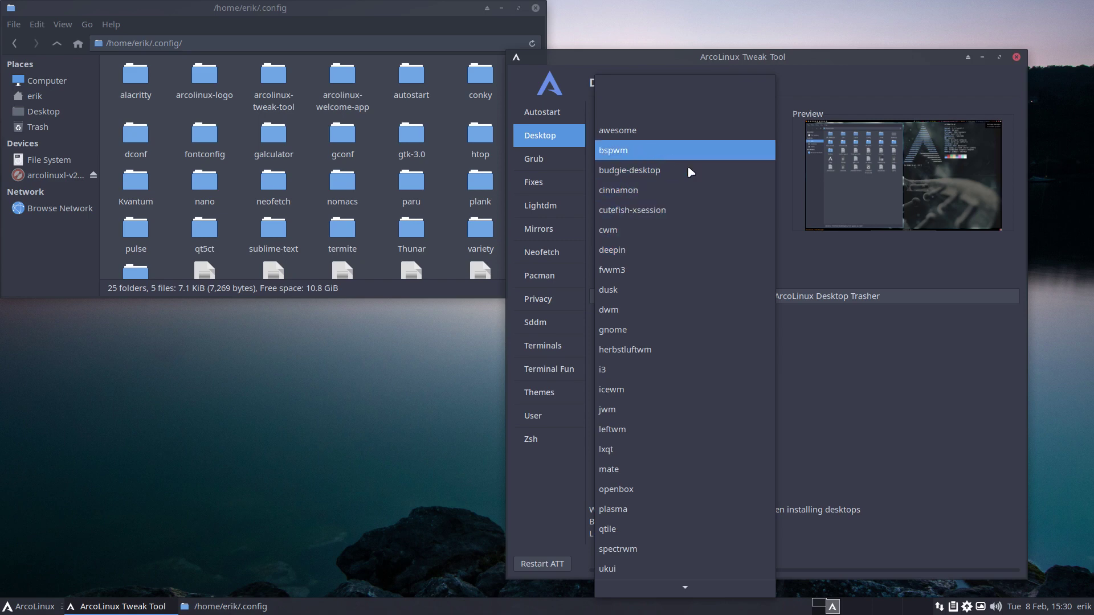
left_click(692, 429)
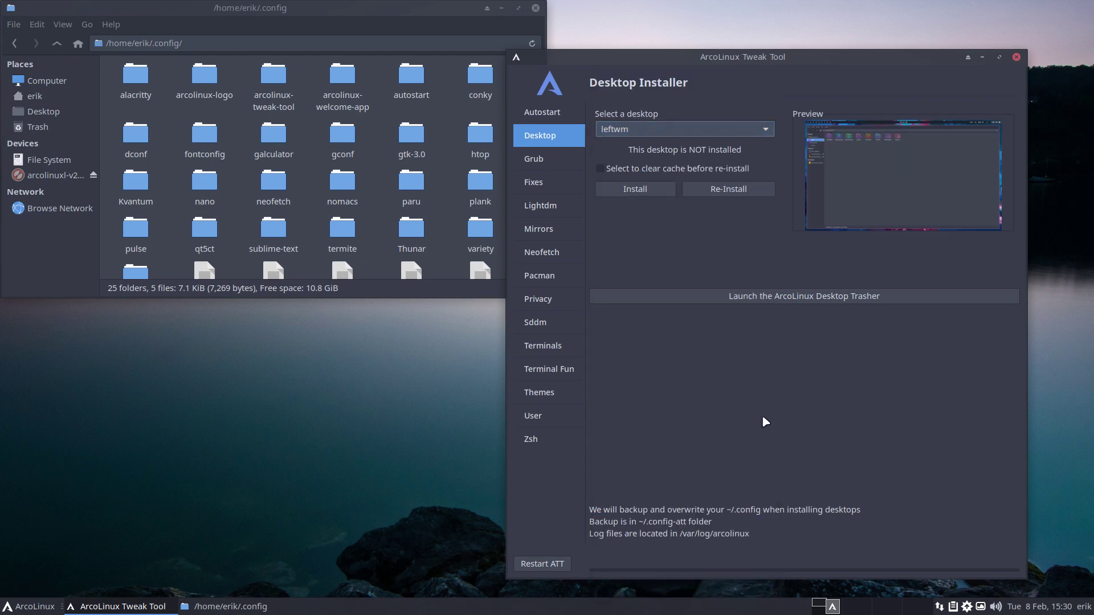
left_click(661, 189)
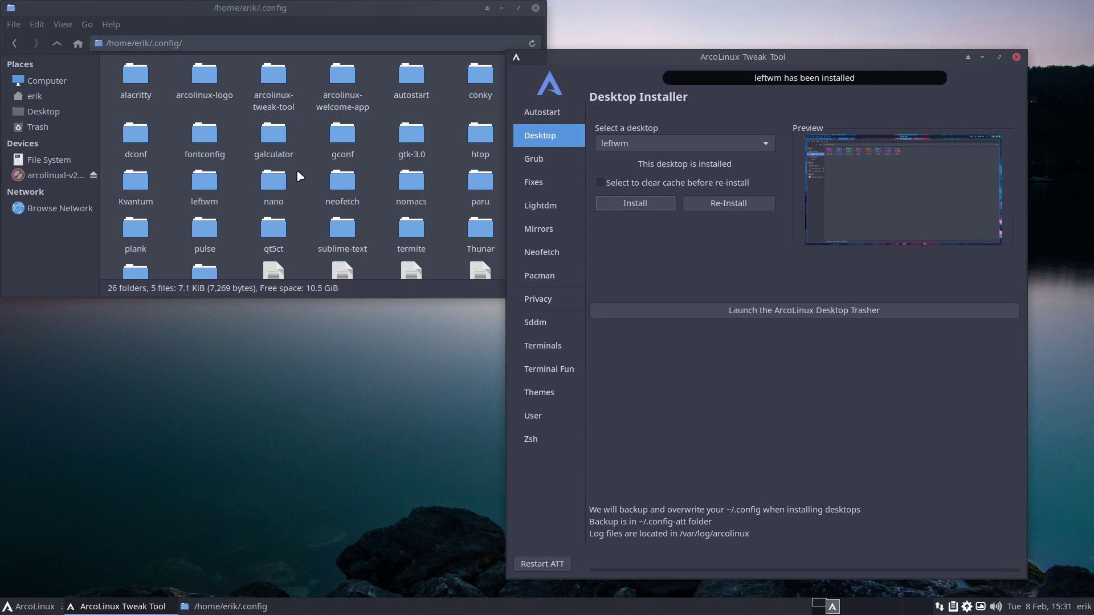
left_click(200, 188)
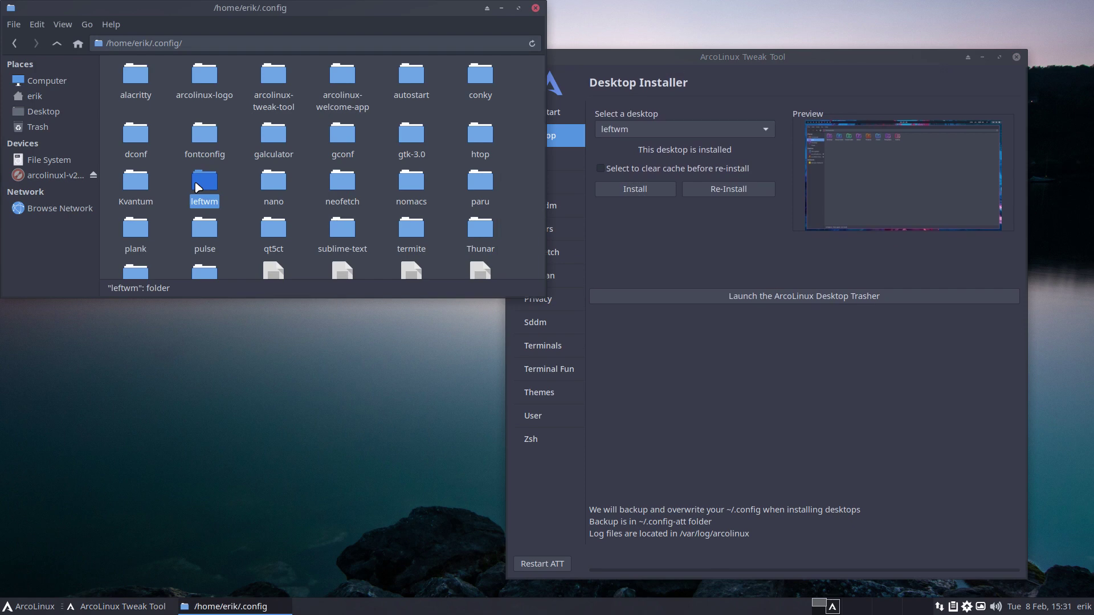
left_click(58, 44)
left_click(351, 78)
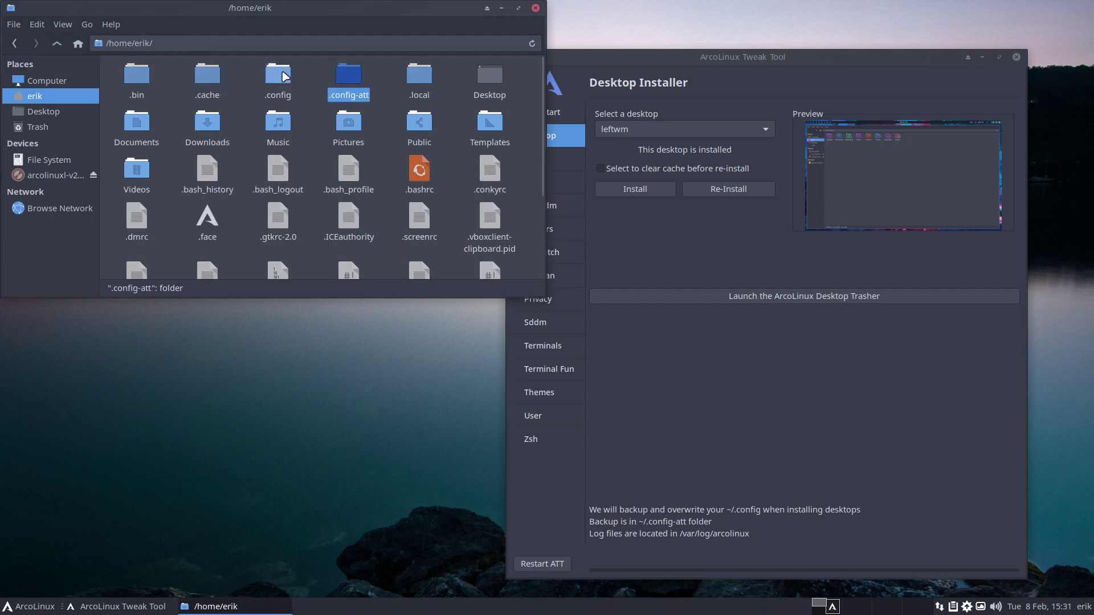
double_click(344, 76)
double_click(151, 78)
scroll(277, 132, "down", 1)
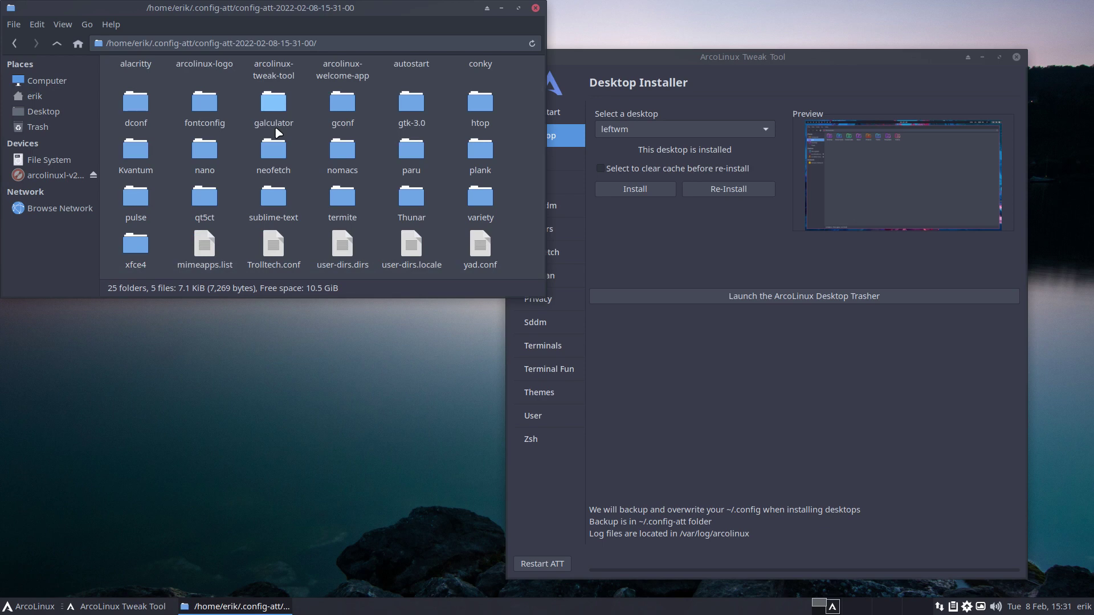
- Go up to /home and open it as root from the right-click menu, entering the password
left_click(57, 46)
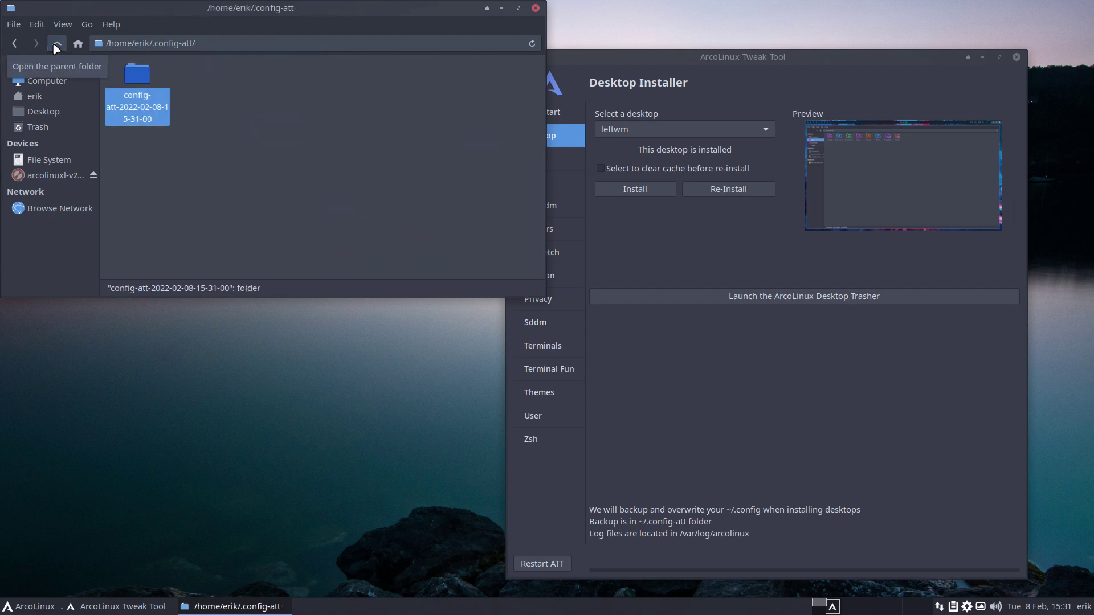
left_click(57, 46)
left_click(57, 45)
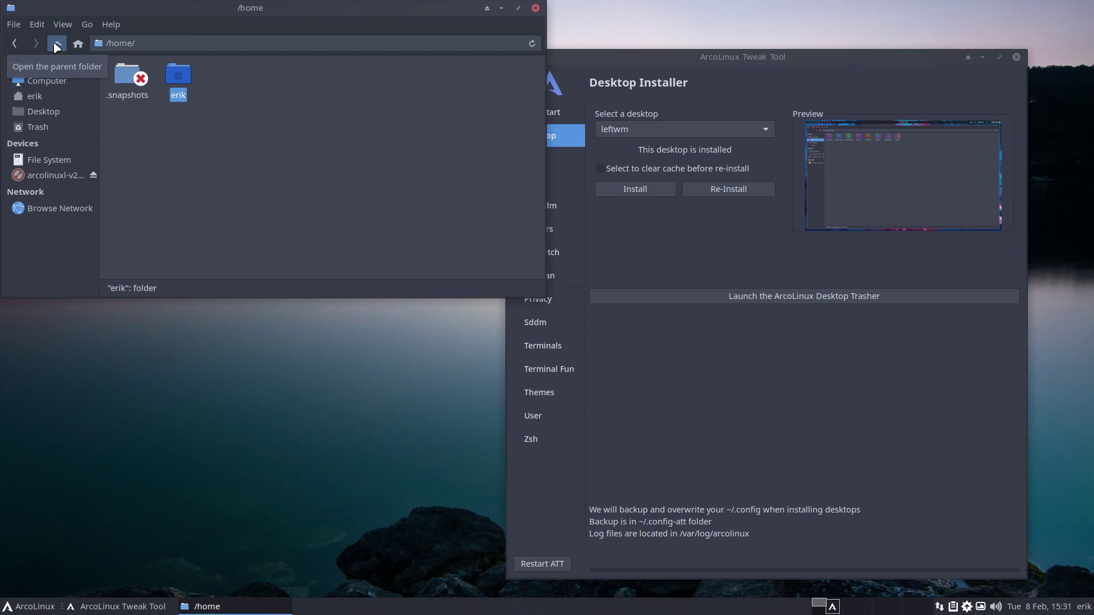
left_click(130, 95)
right_click(279, 155)
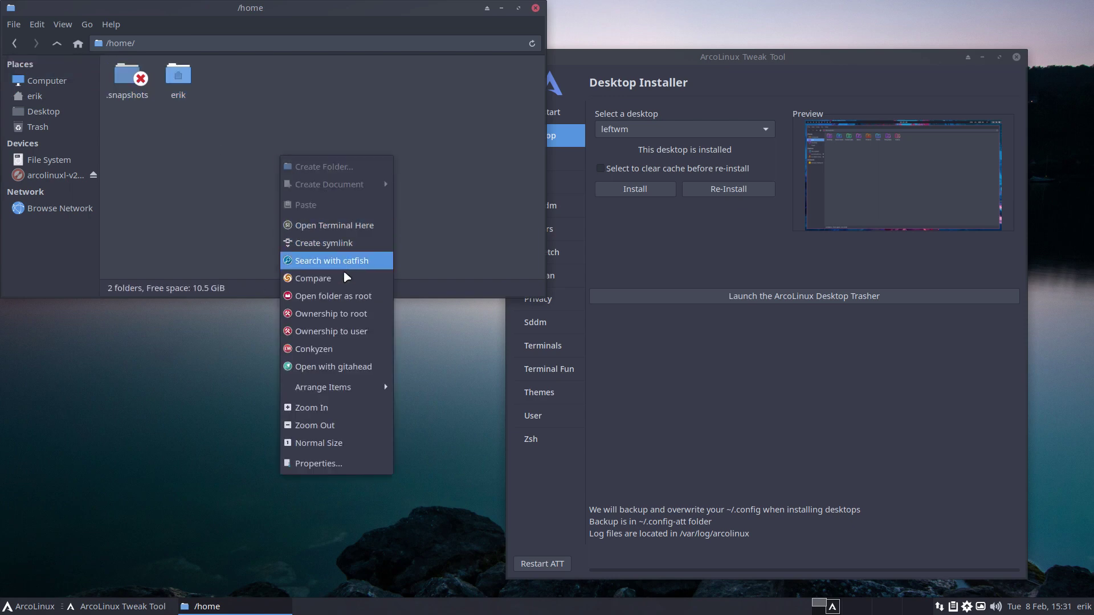
left_click(353, 296)
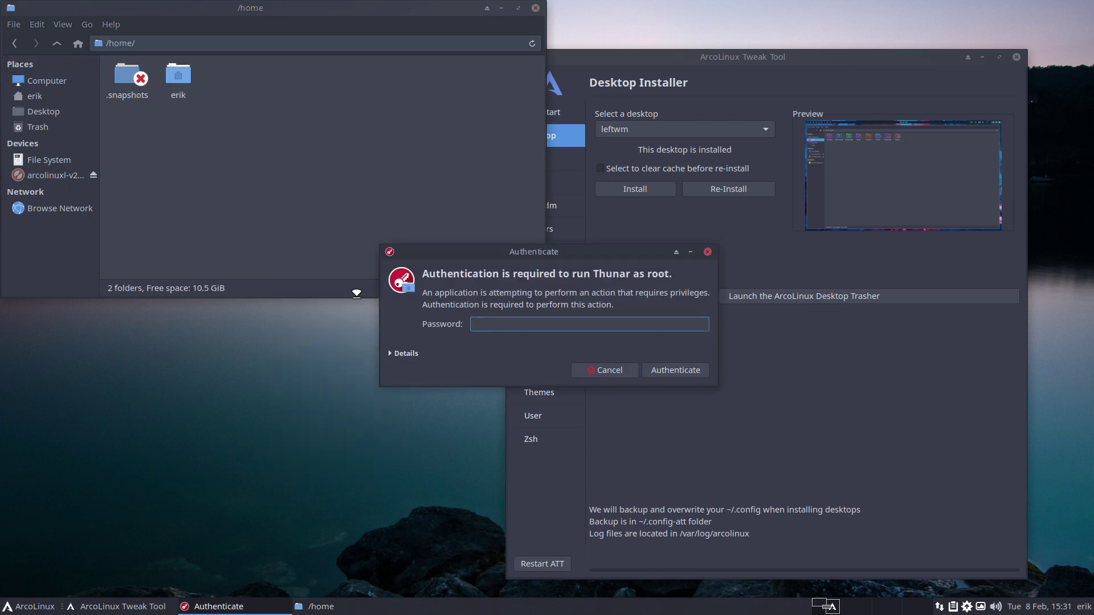
type("••••")
key("Return")
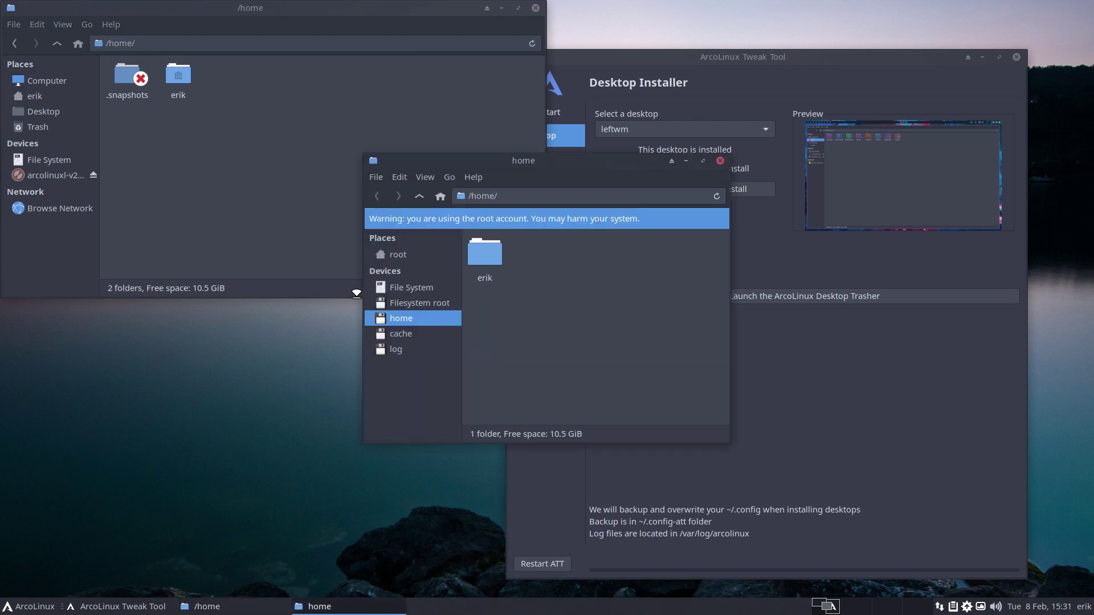
- Open .snapshots in the root window, dock it bottom-left, and check its location path
double_click(485, 257)
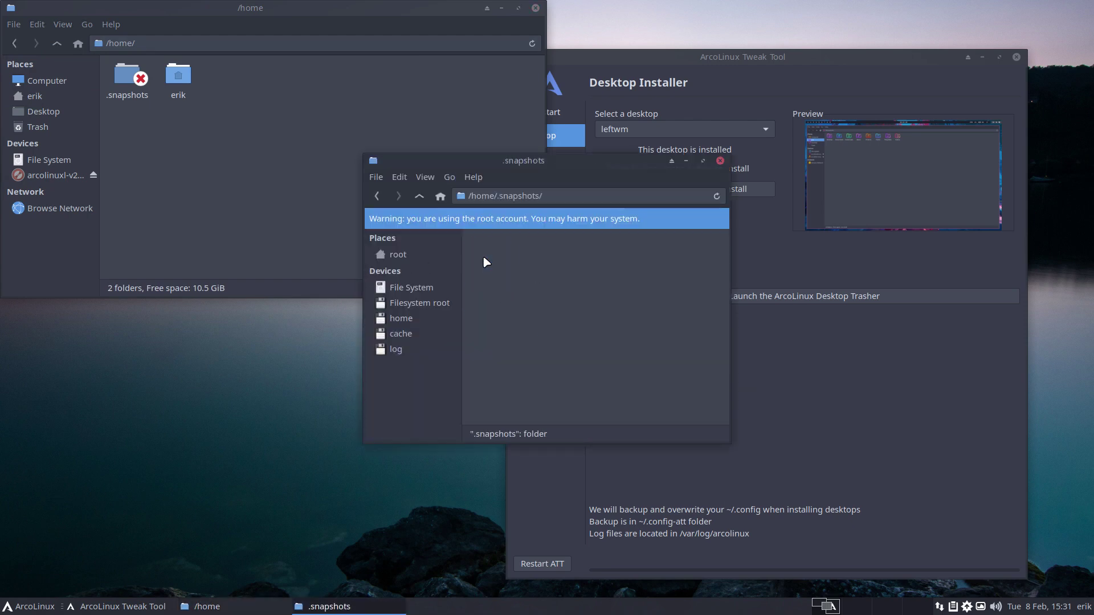
left_click_drag(586, 160, 33, 491)
left_click(308, 163)
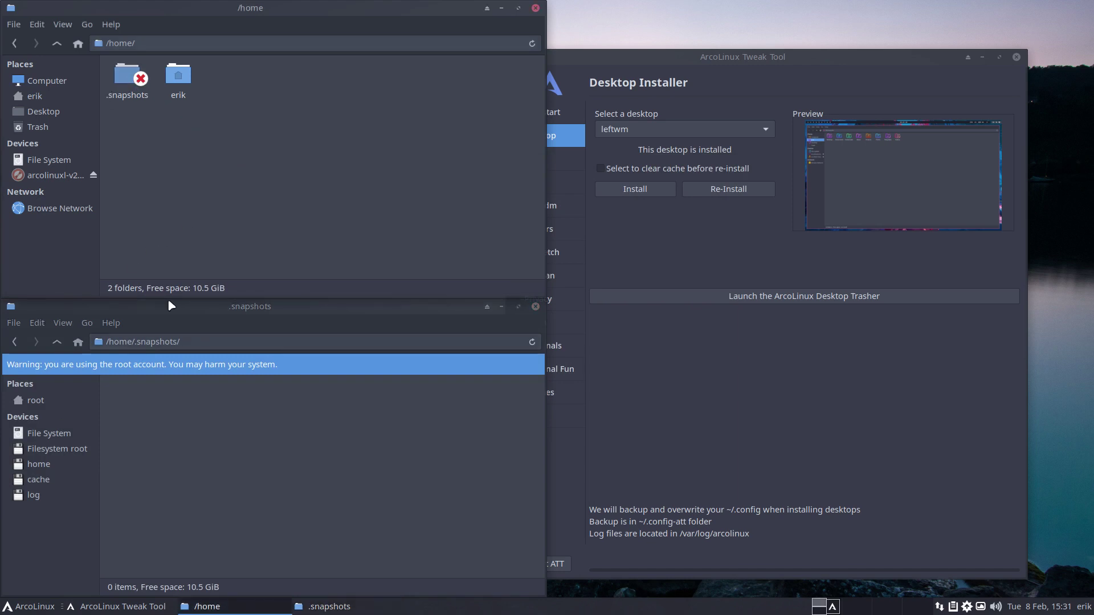
left_click(205, 433)
key("ctrl+l")
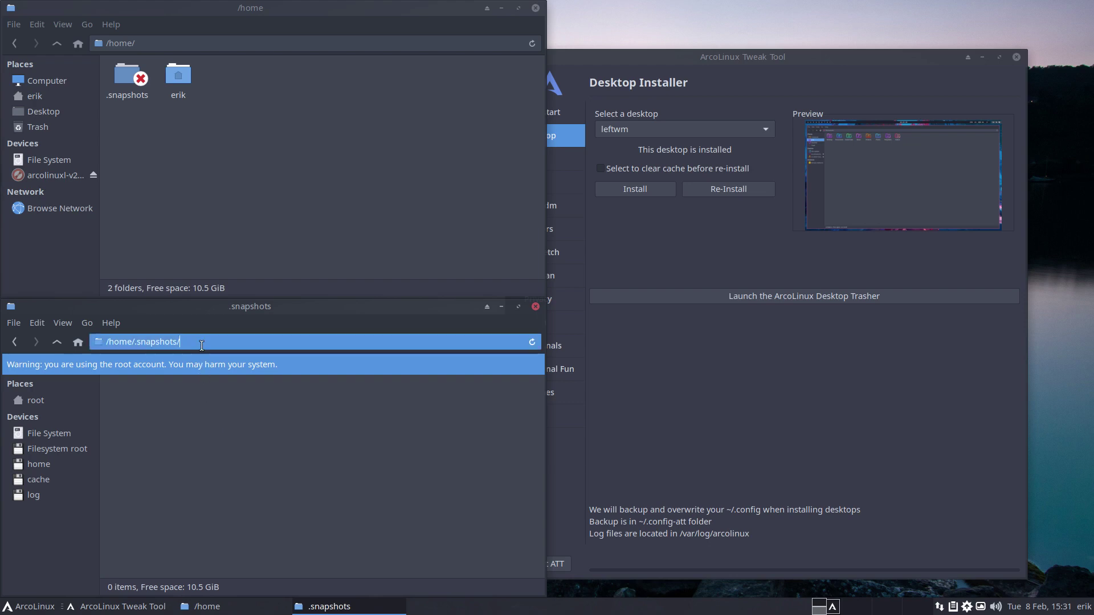
left_click(207, 405)
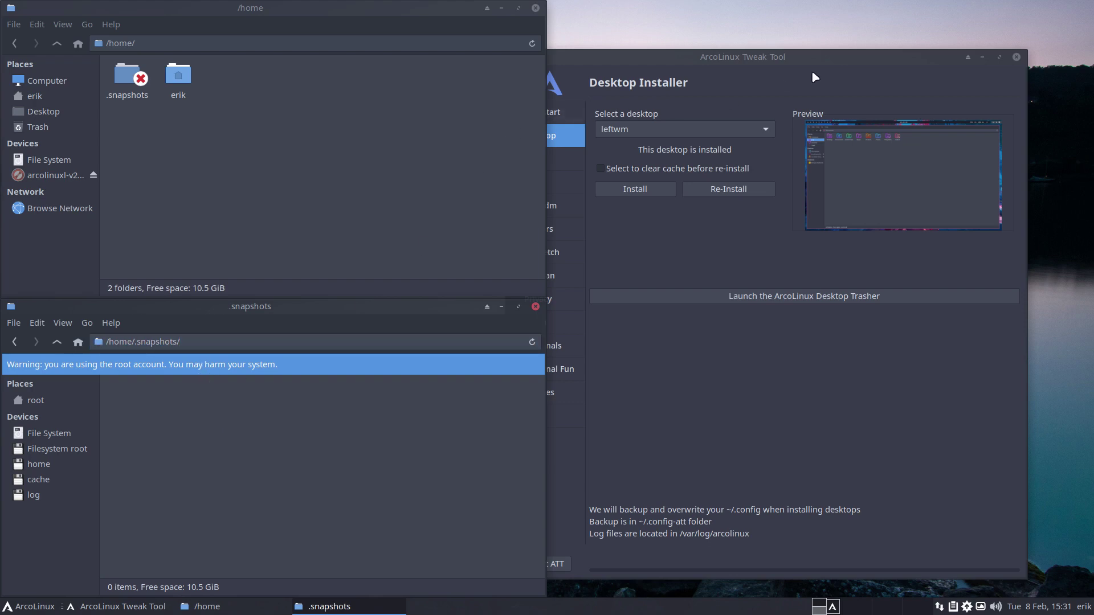
- Close the Tweak Tool and relaunch BTRFS Assistant with admin rights to show root snapshots 1–16
left_click(1016, 57)
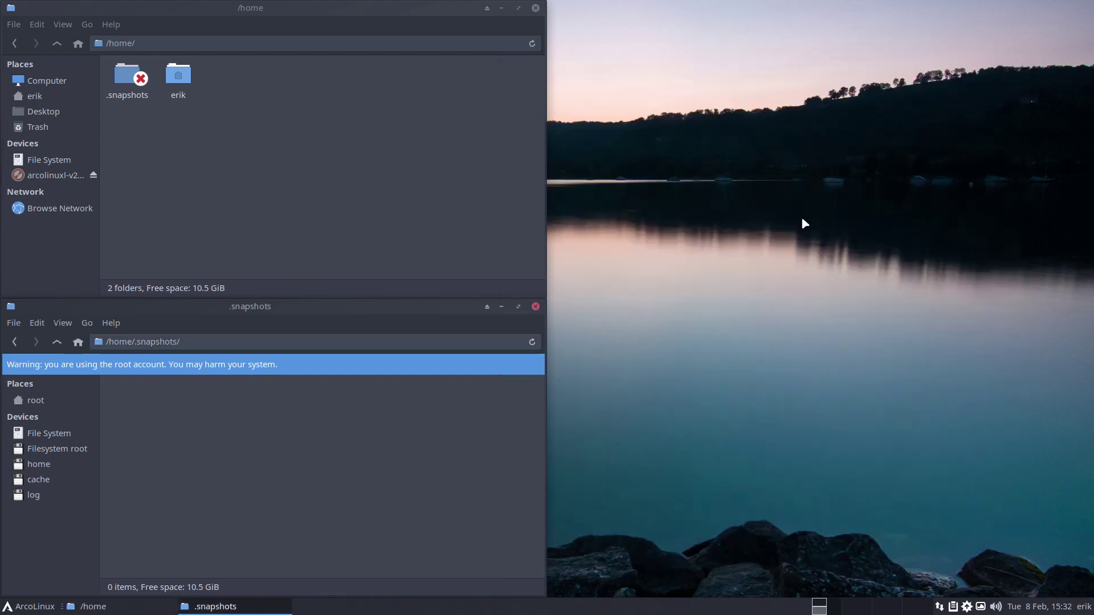
left_click(24, 607)
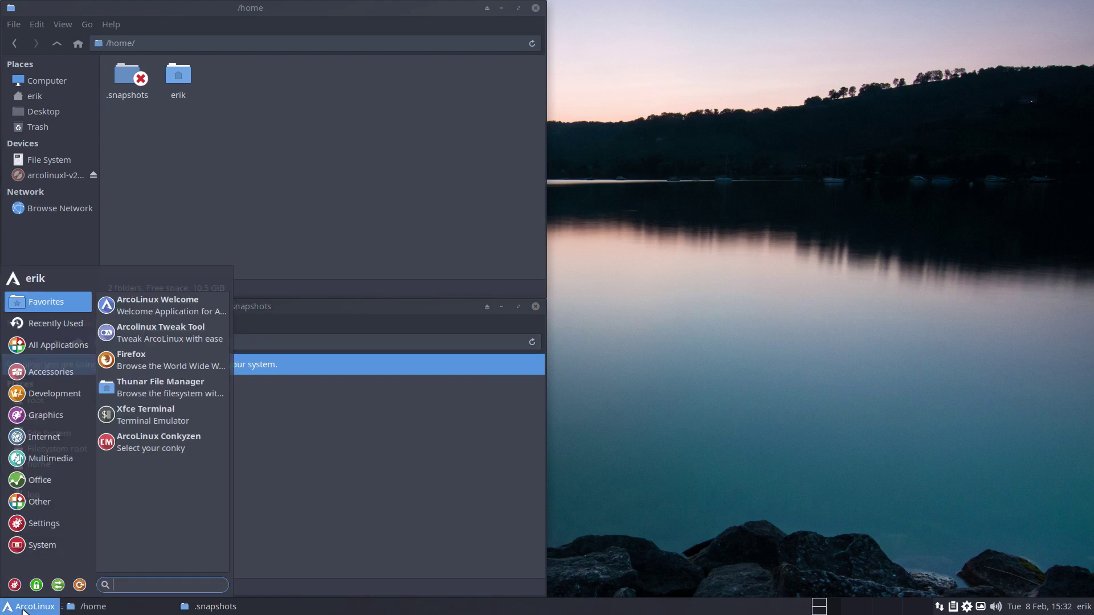
left_click(15, 585)
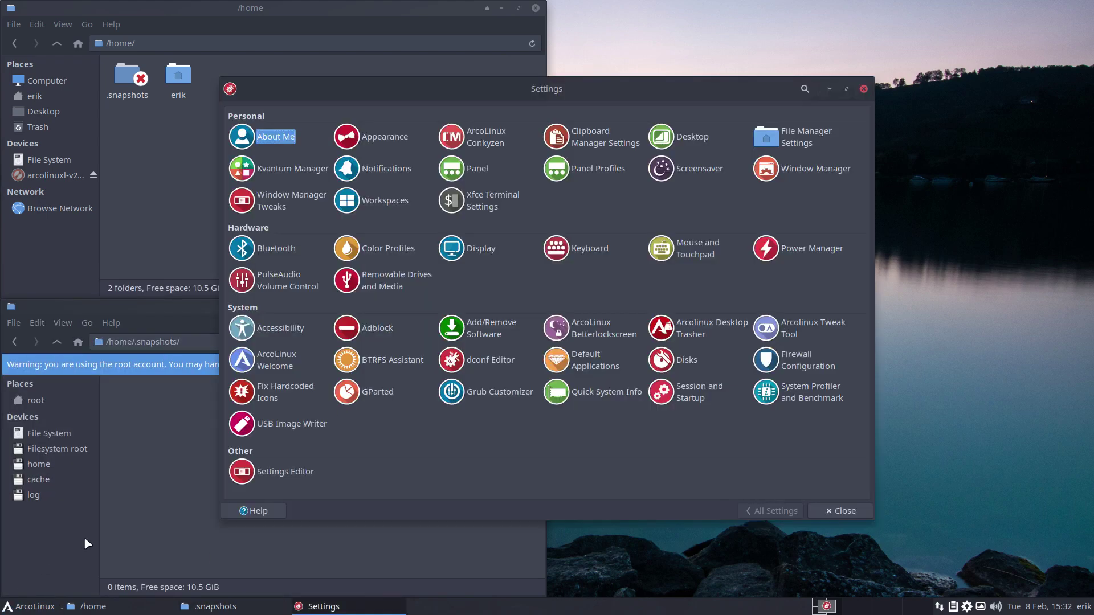
left_click(394, 360)
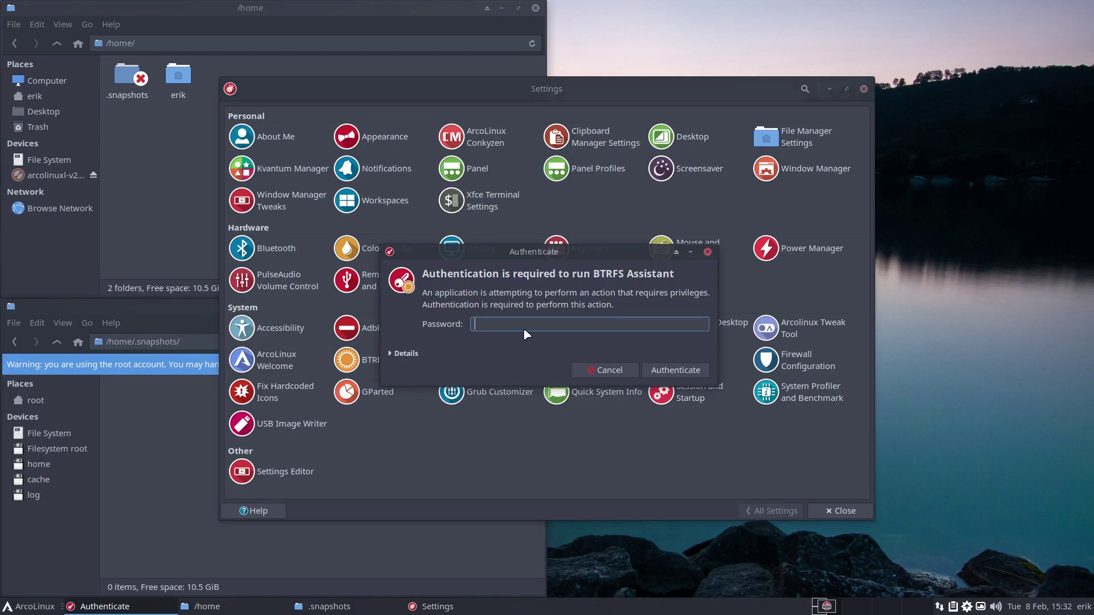
type("****")
key("Return")
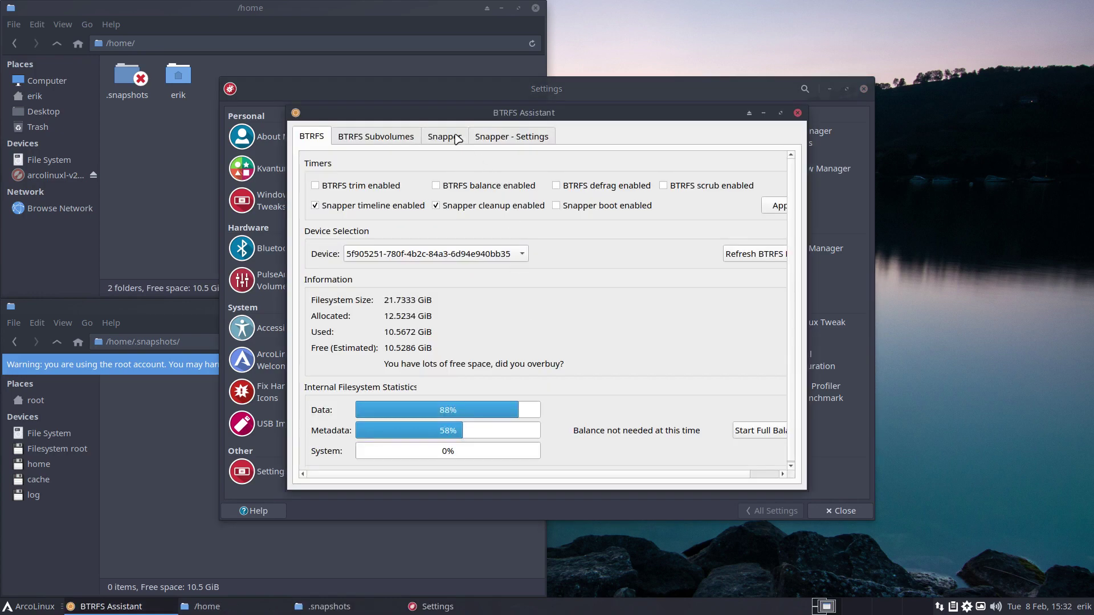
left_click(454, 138)
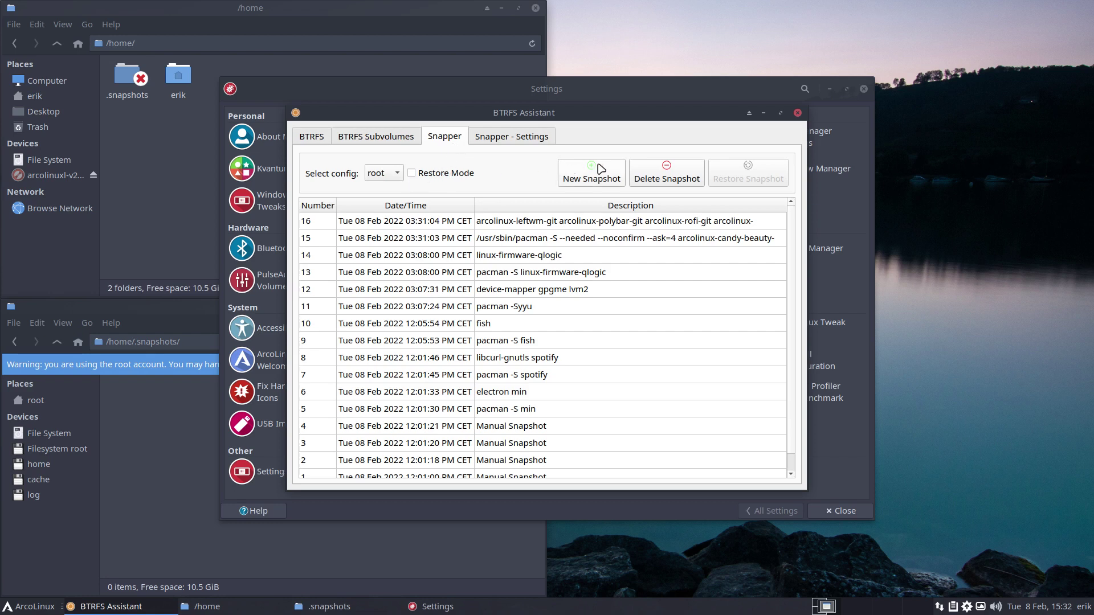
- Switch the Snapper config selector between home and root, ending on the home config
left_click(391, 177)
left_click(390, 162)
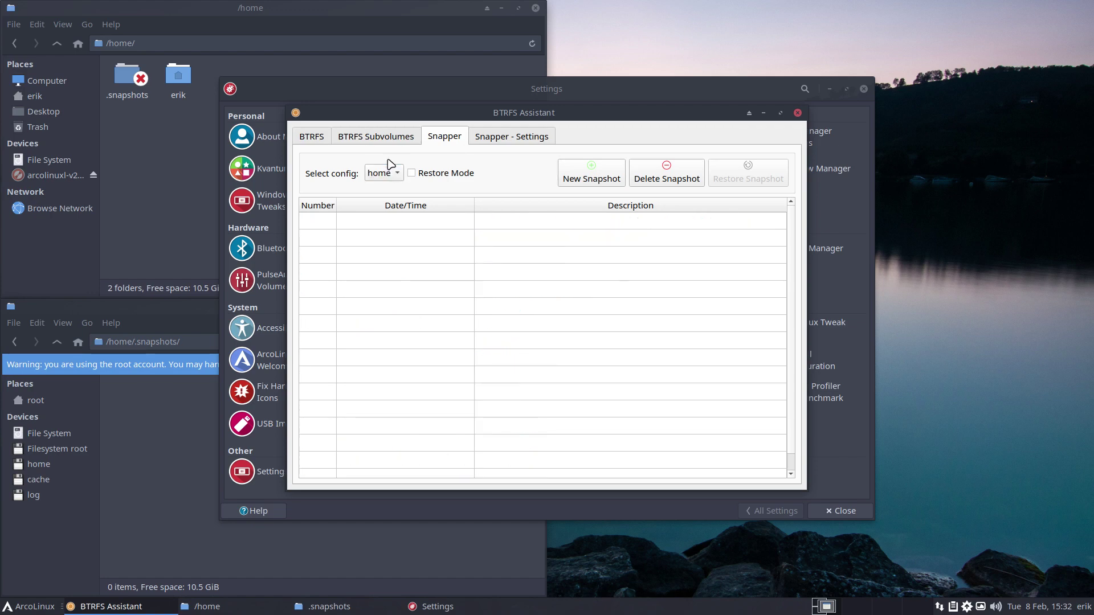
left_click(390, 172)
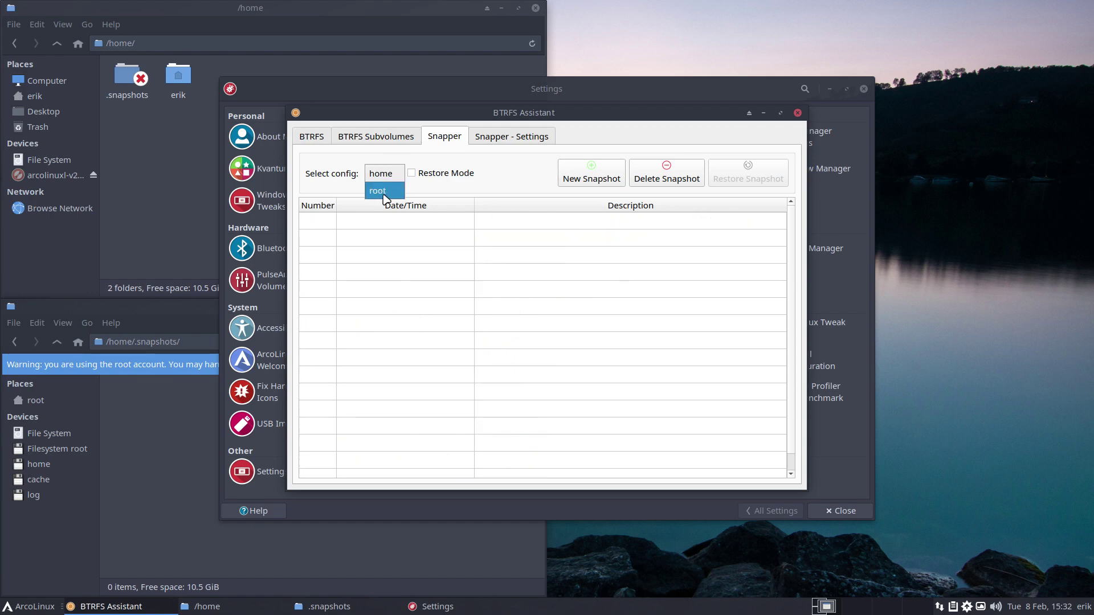
left_click(384, 192)
left_click(390, 175)
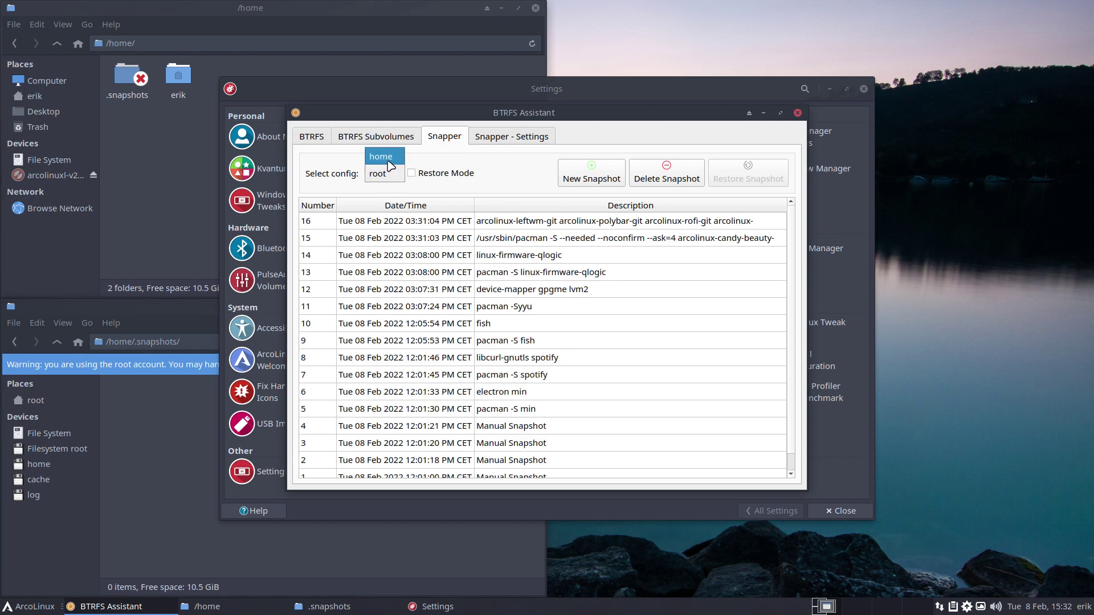
left_click(390, 165)
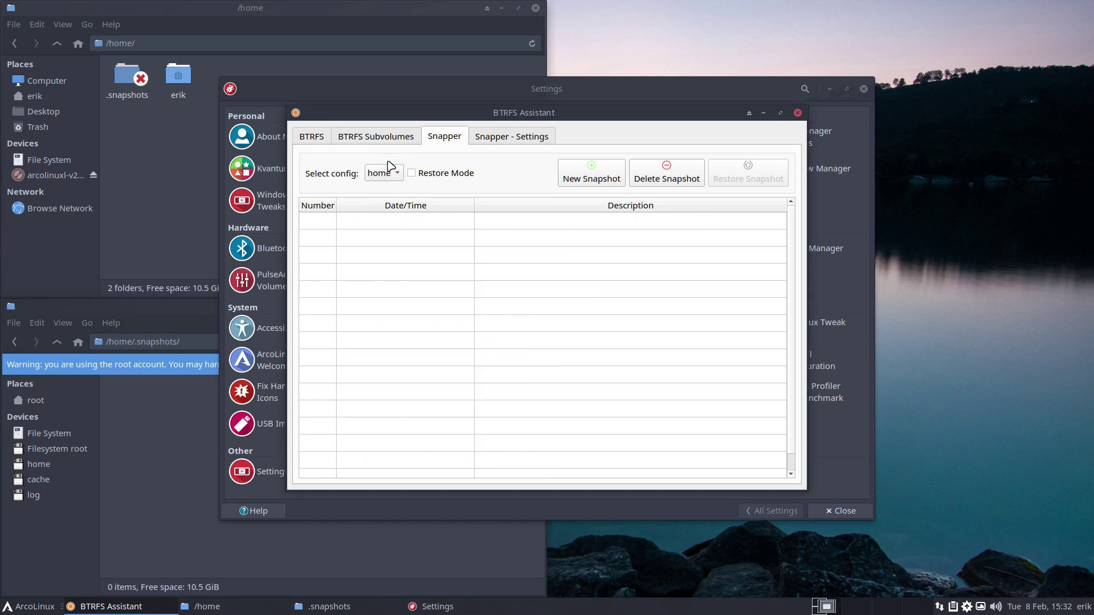
- Take manual home snapshot 1, then authenticate to reopen the ArcoLinux Tweak Tool
left_click(617, 178)
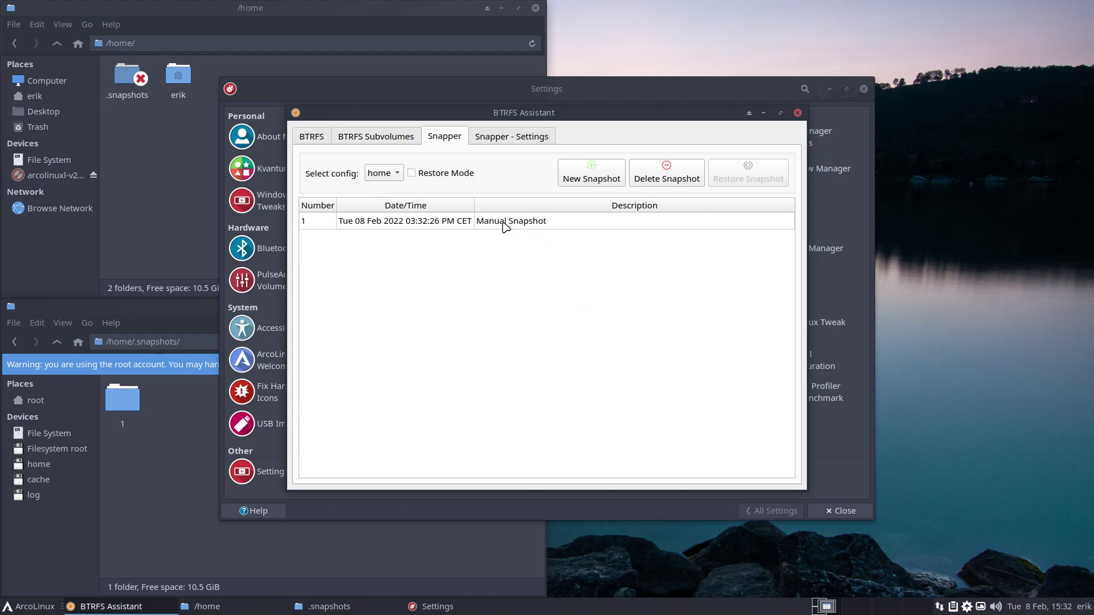
left_click(500, 225)
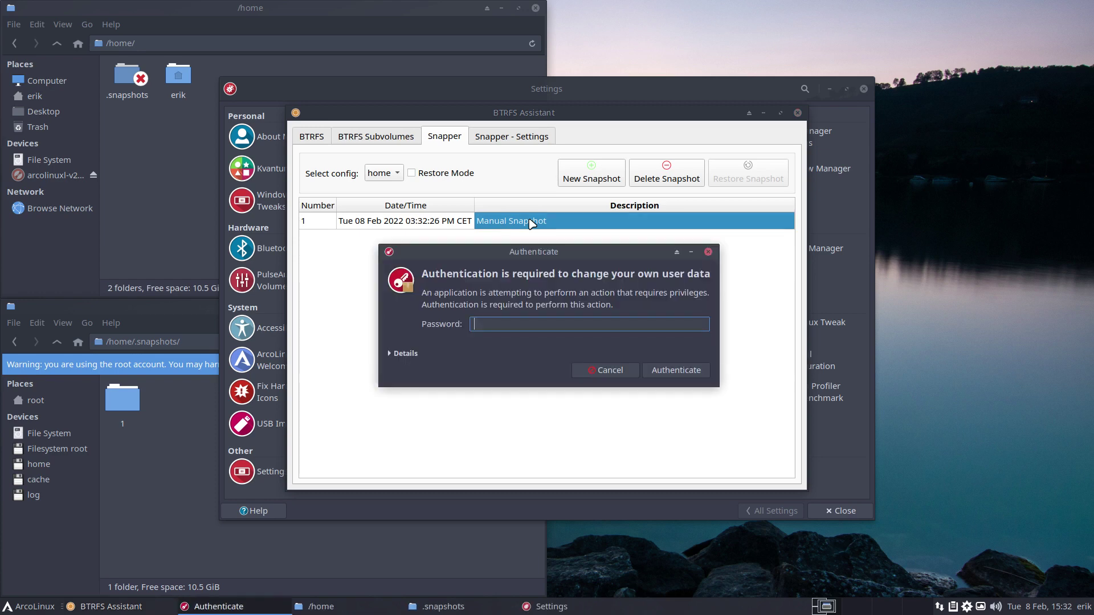
type("••••")
key("Return")
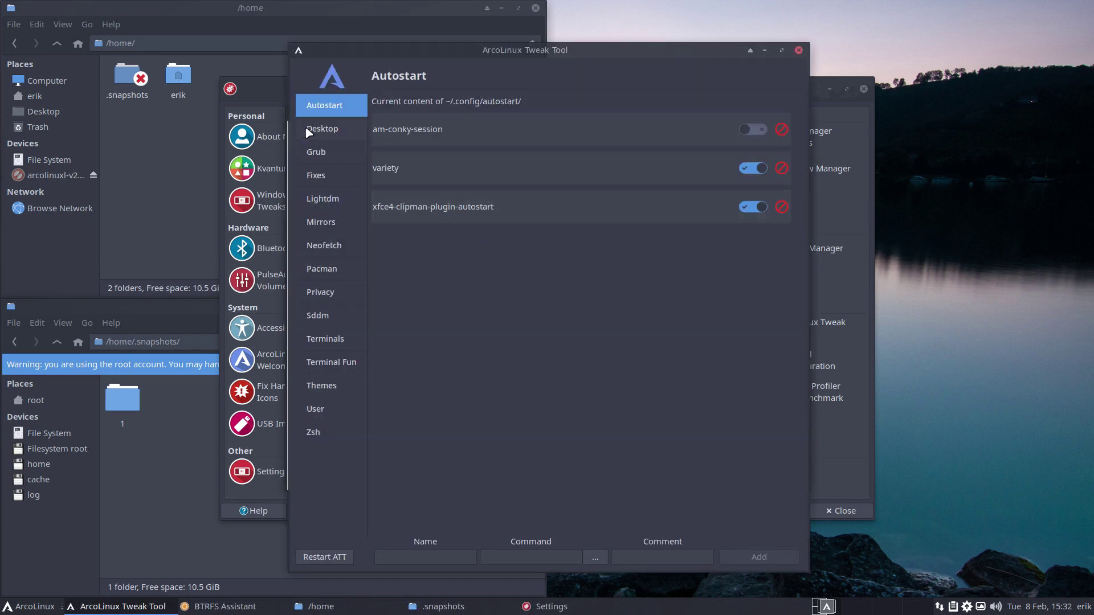
- Install the awesome desktop from the Tweak Tool's Desktop Installer page, then close the Tweak Tool
left_click(308, 132)
left_click(414, 125)
left_click(414, 123)
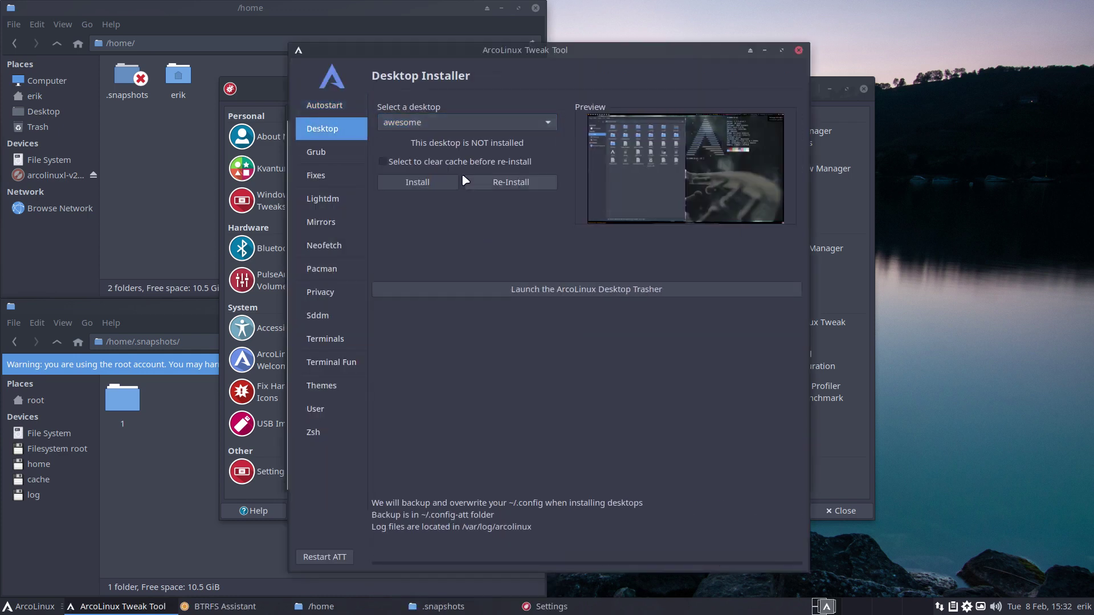
left_click(454, 181)
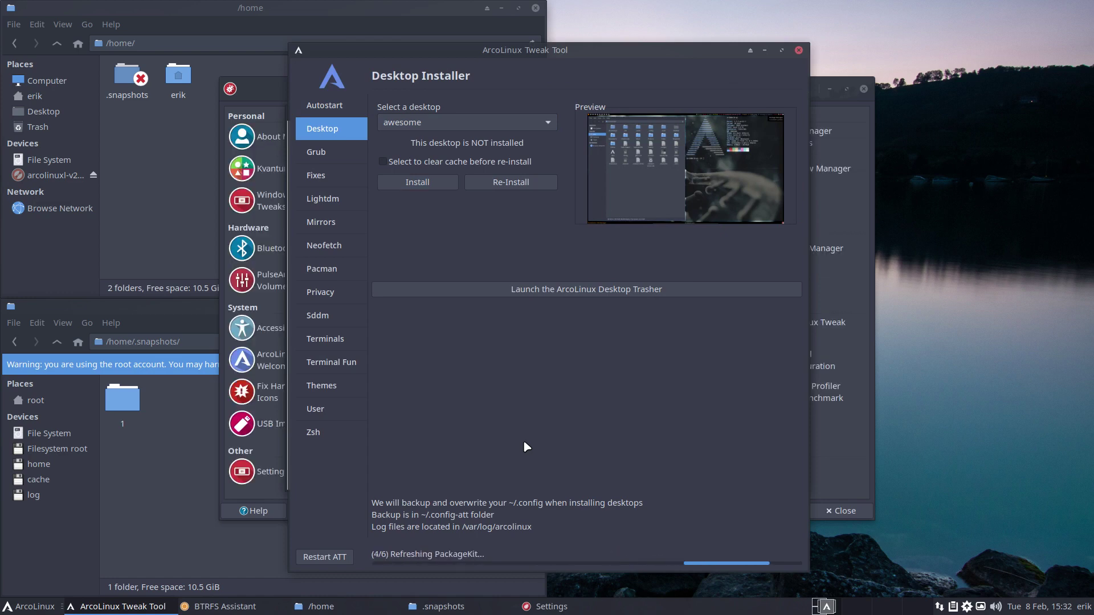
left_click(798, 51)
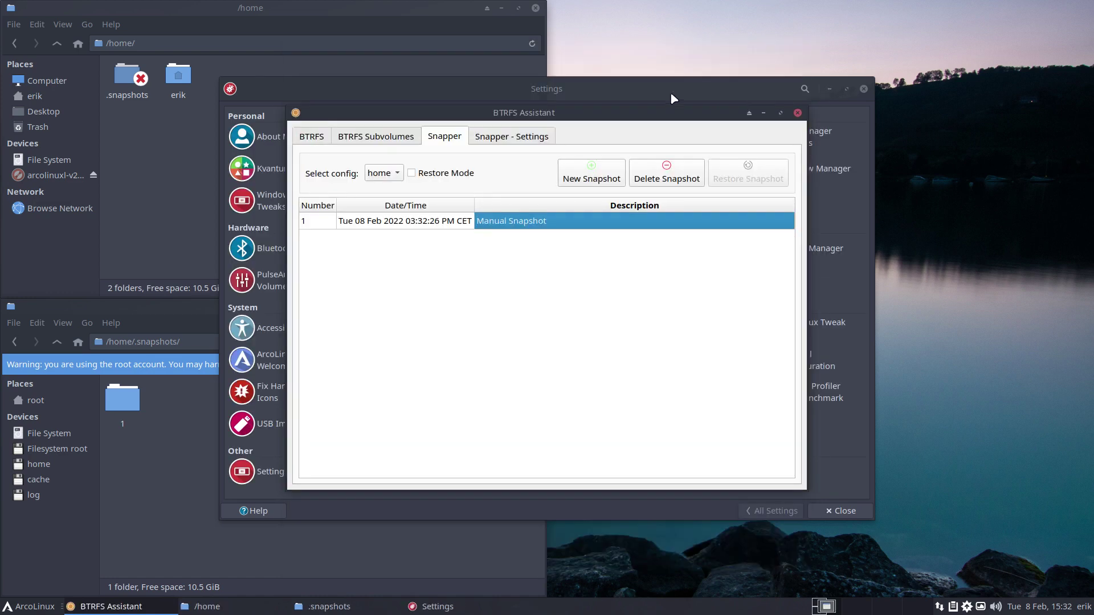
- Browse Thunar to /home/erik/.config/awesome, showing rc.lua and themes
left_click(149, 121)
double_click(178, 75)
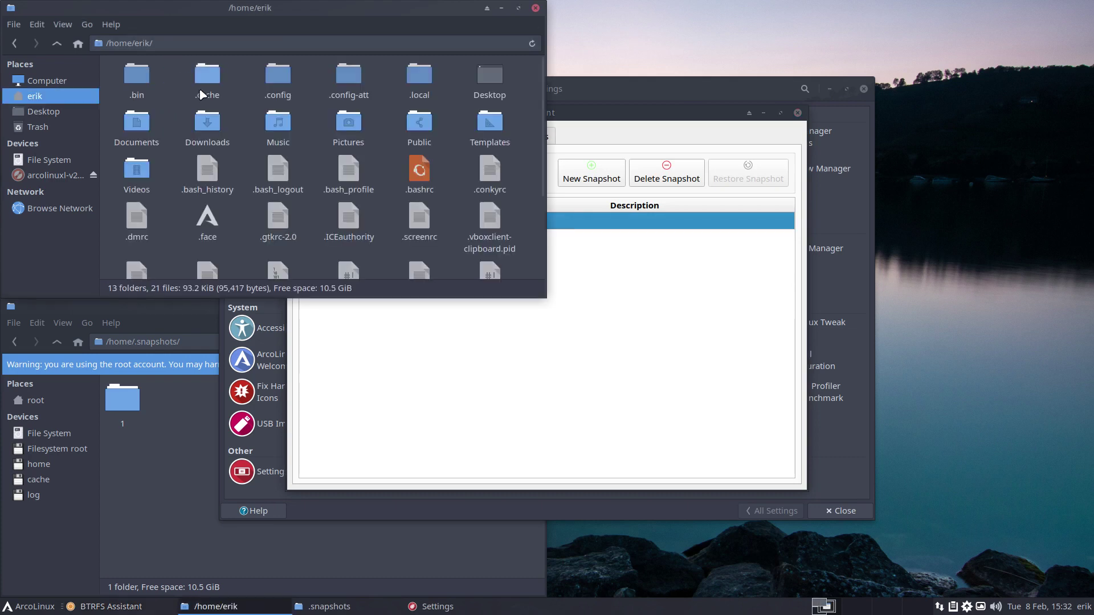
double_click(272, 81)
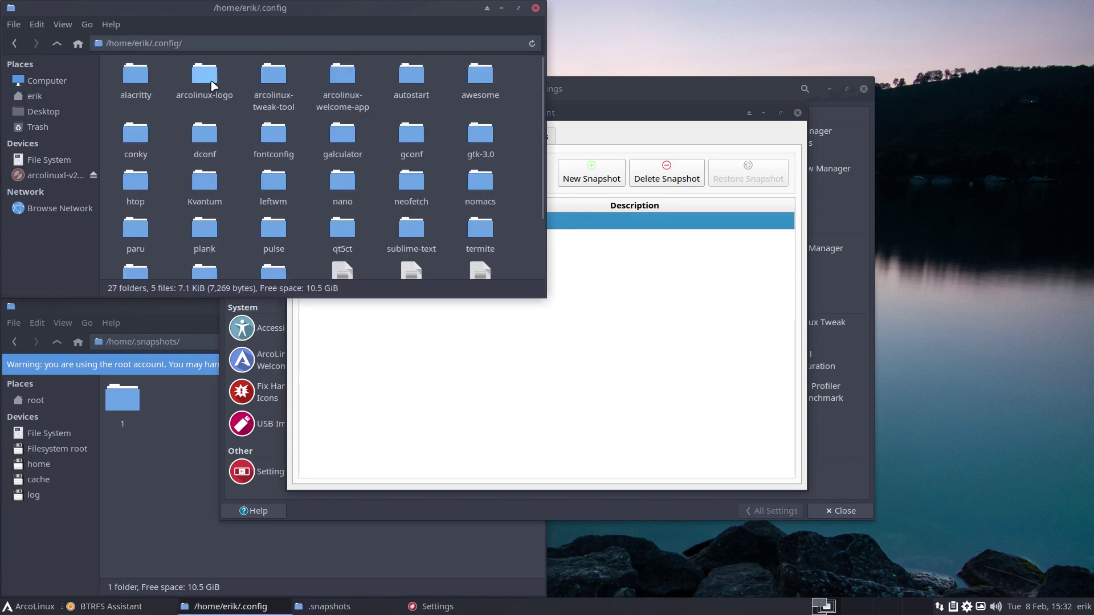
double_click(480, 76)
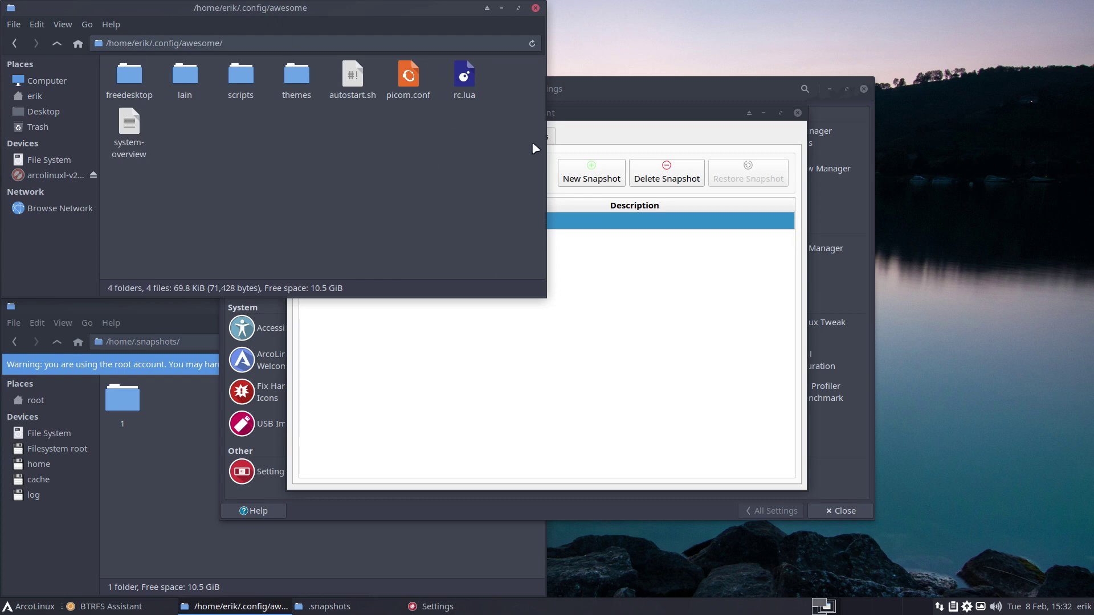
left_click(592, 135)
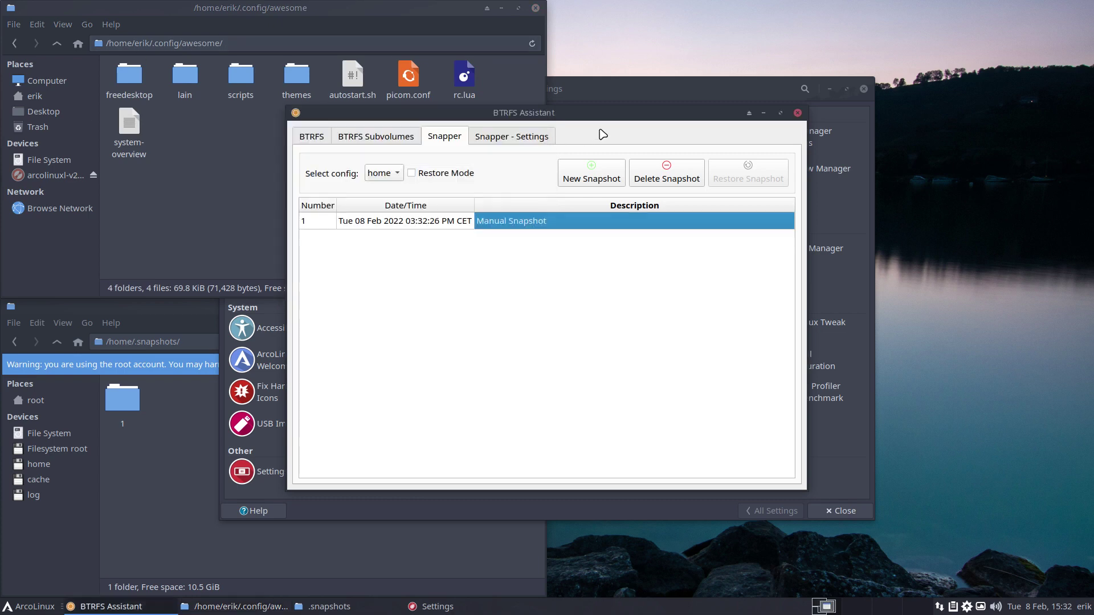
- Take home snapshot 2, check root snapshots 17–18, then return to the home config
left_click(595, 178)
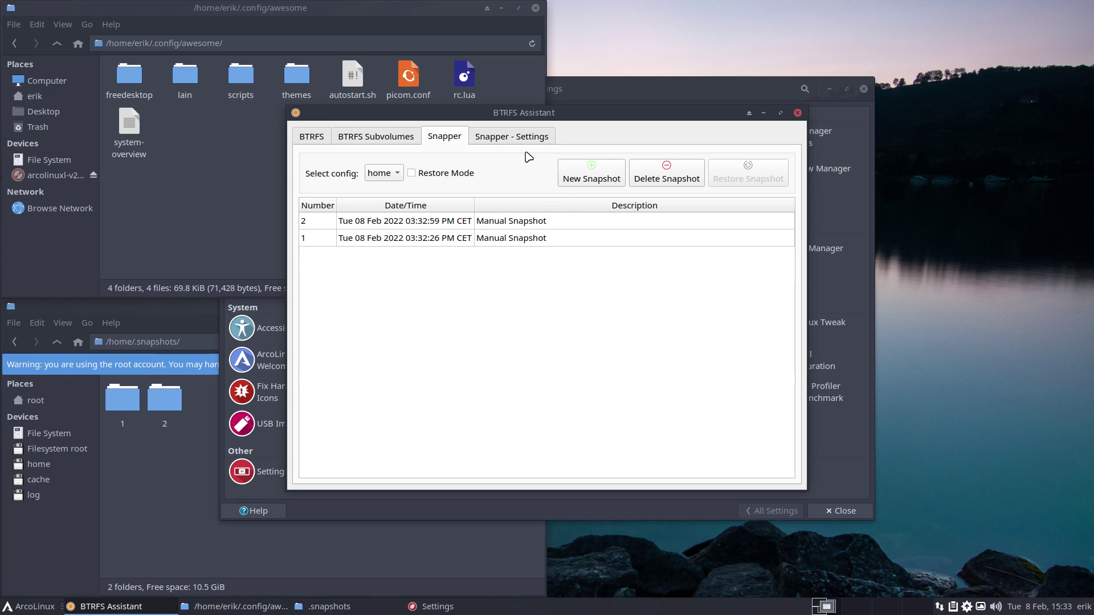
left_click(399, 177)
left_click(398, 192)
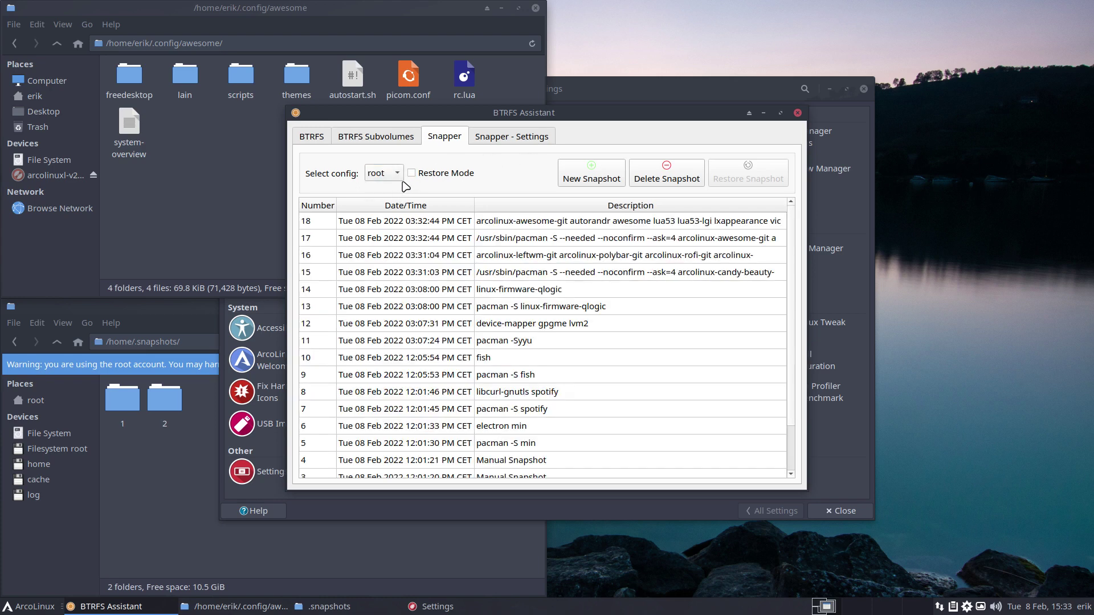
left_click(394, 174)
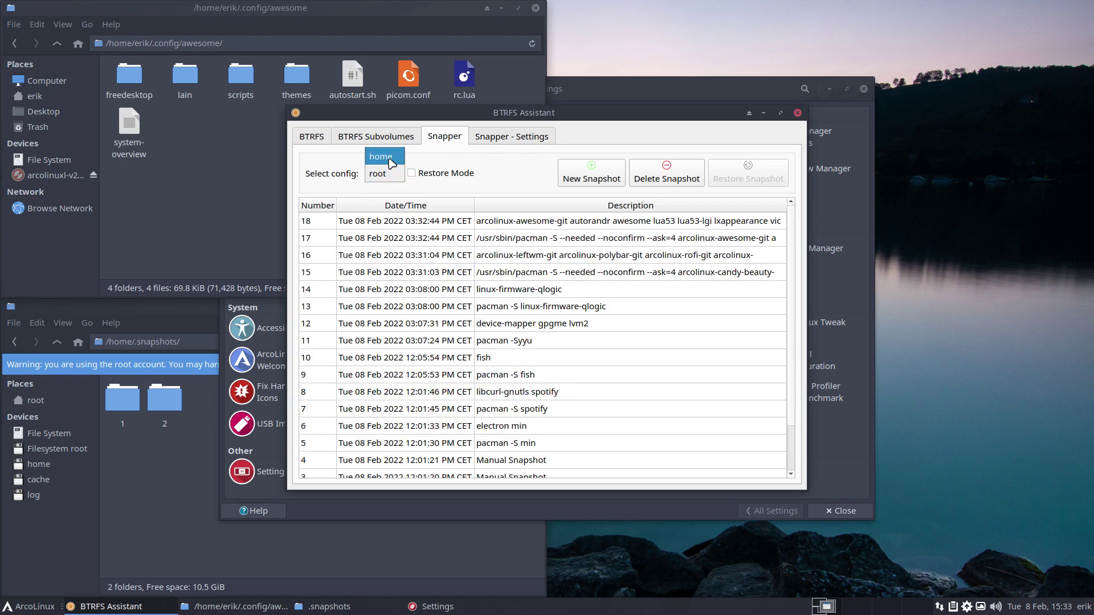
left_click(392, 159)
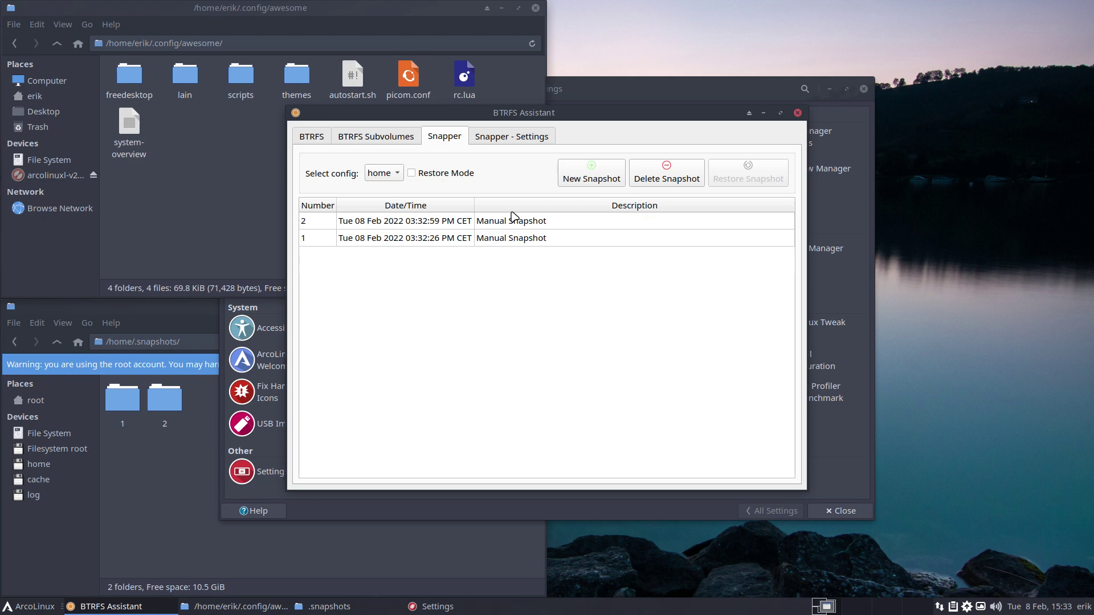
left_click(483, 222)
left_click(496, 239)
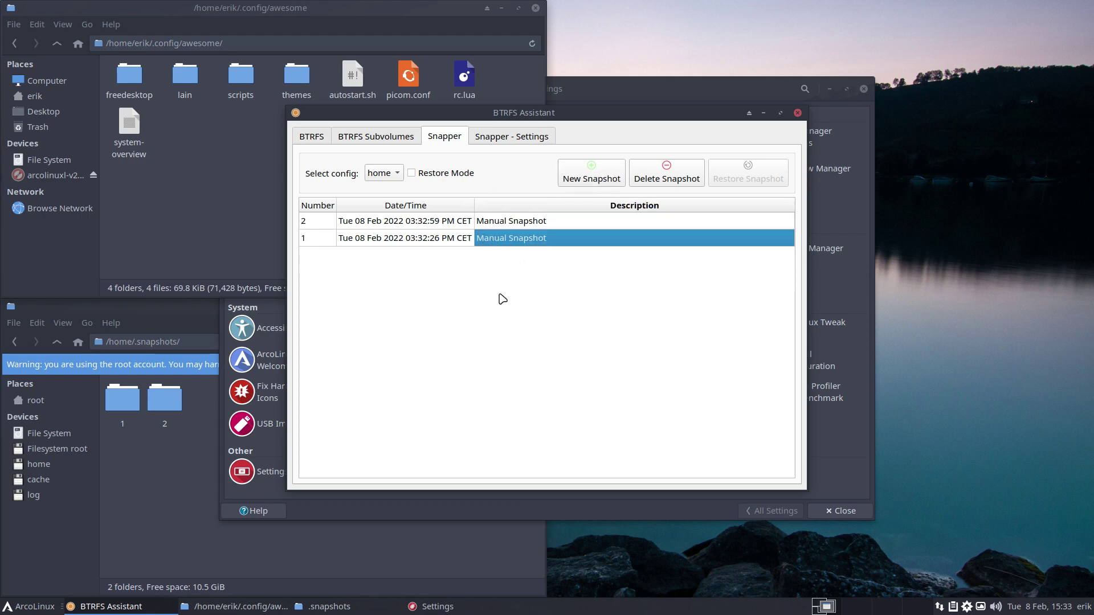
left_click(320, 241)
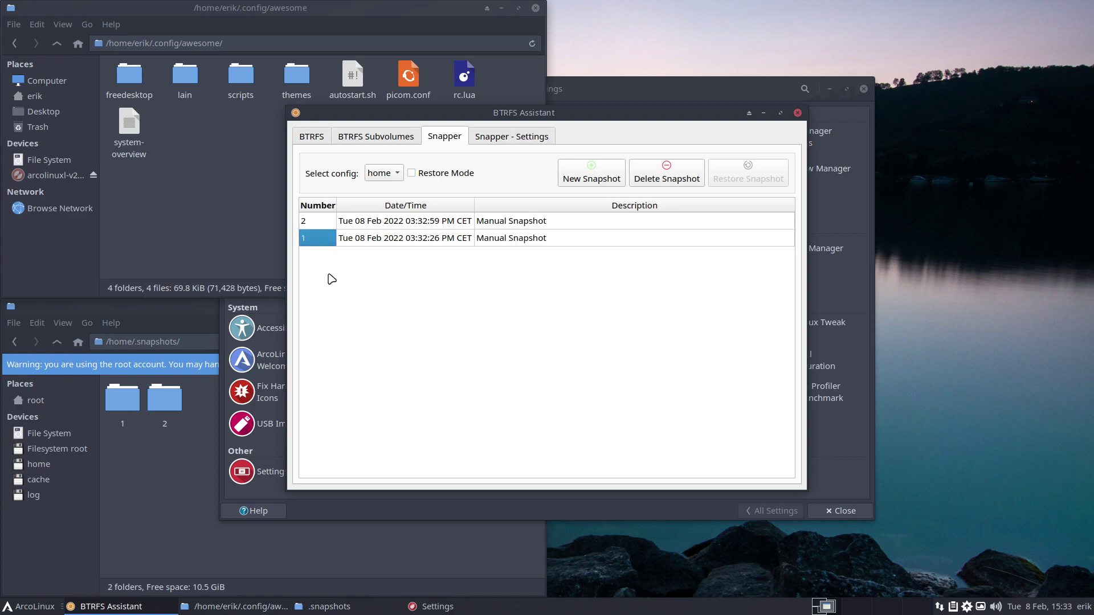
left_click(411, 173)
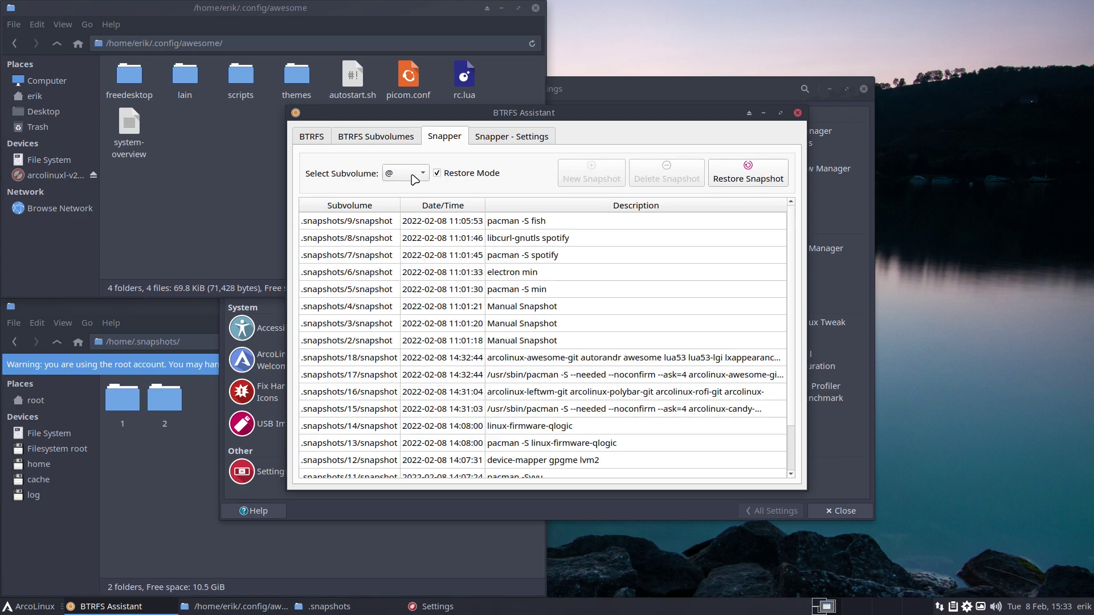
left_click(414, 179)
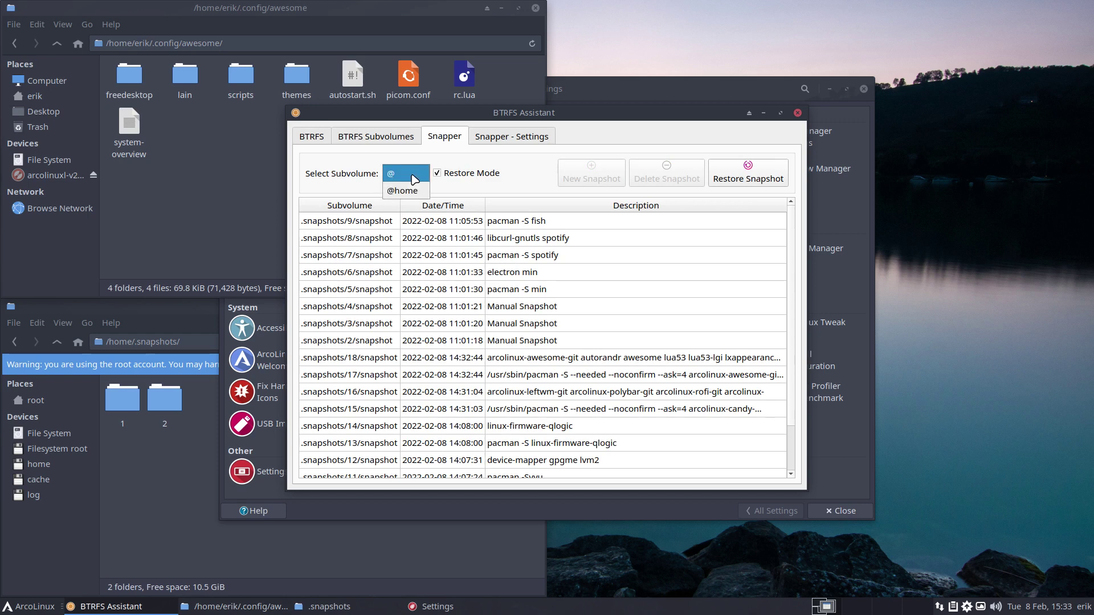
left_click(417, 192)
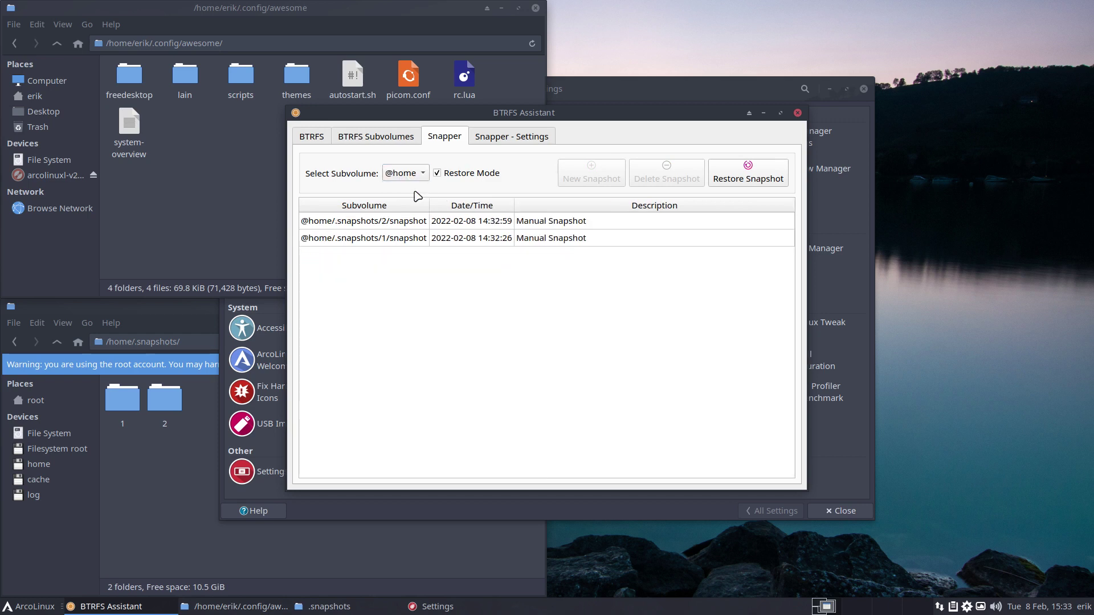
left_click(398, 238)
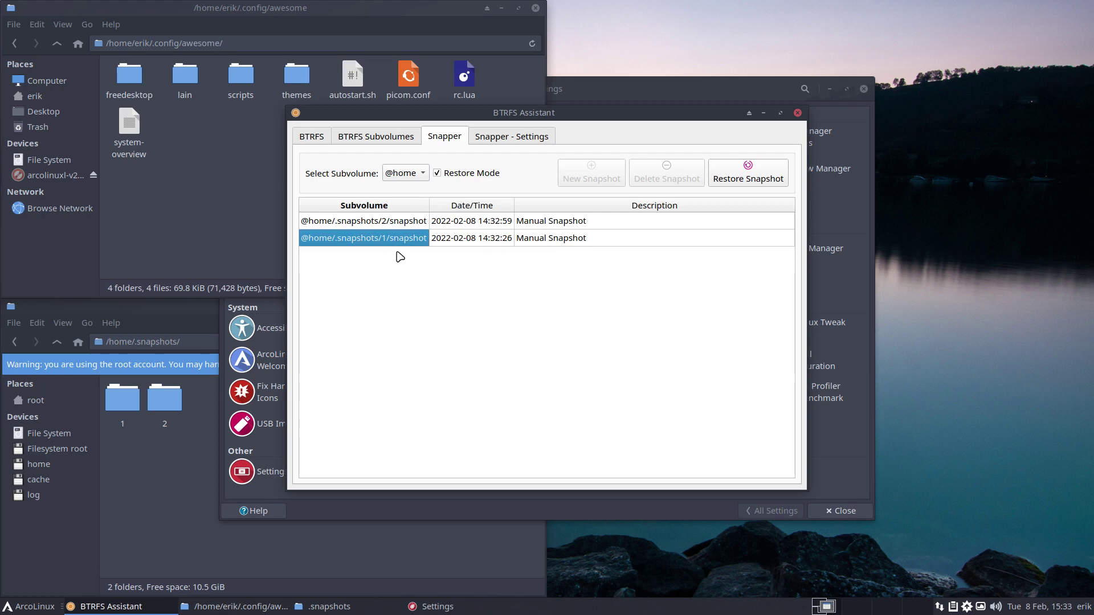
left_click(747, 180)
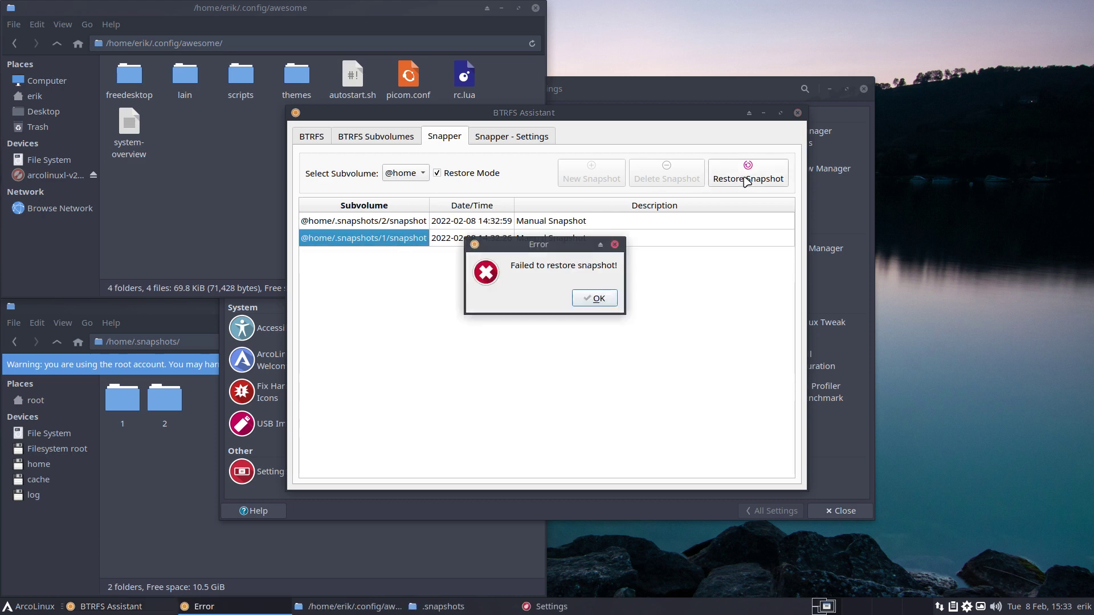
left_click(587, 299)
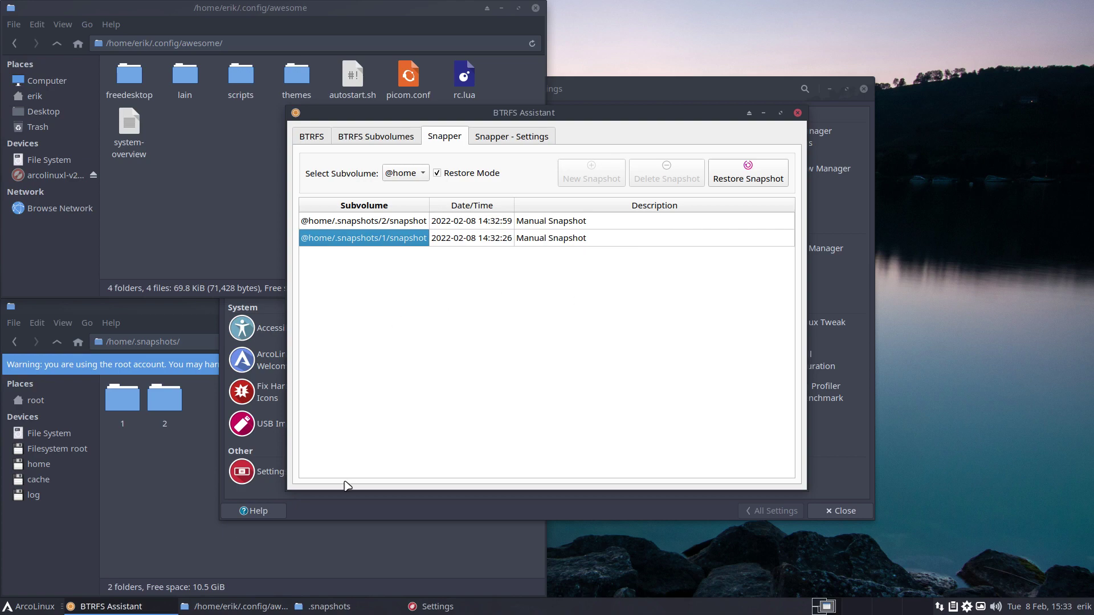
left_click(362, 512)
left_click(863, 90)
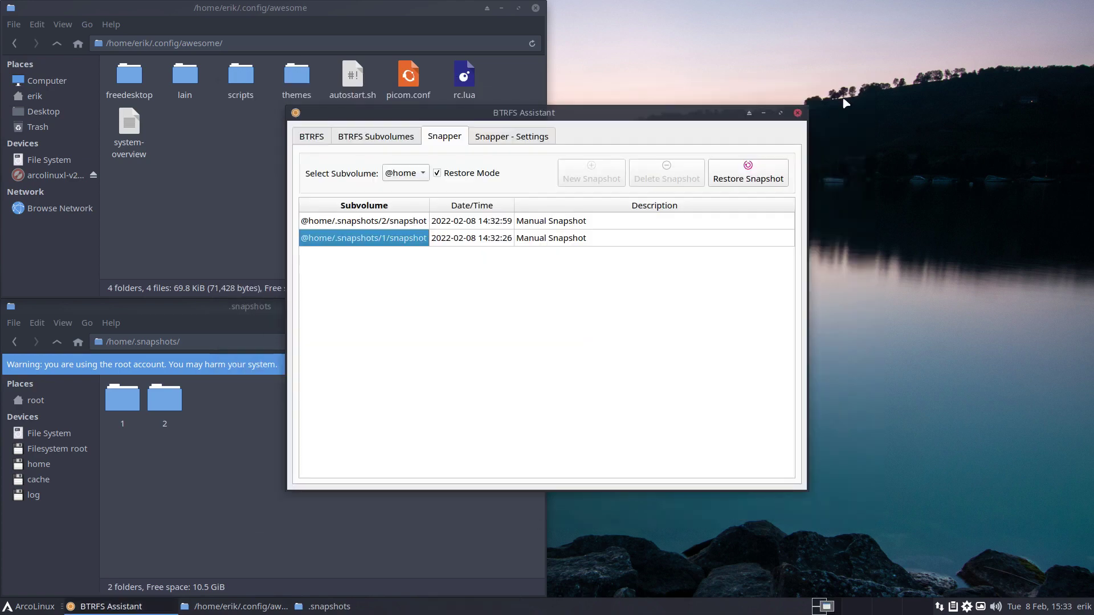
- Relaunch BTRFS Assistant with admin rights and select the home Snapper config
left_click(807, 116)
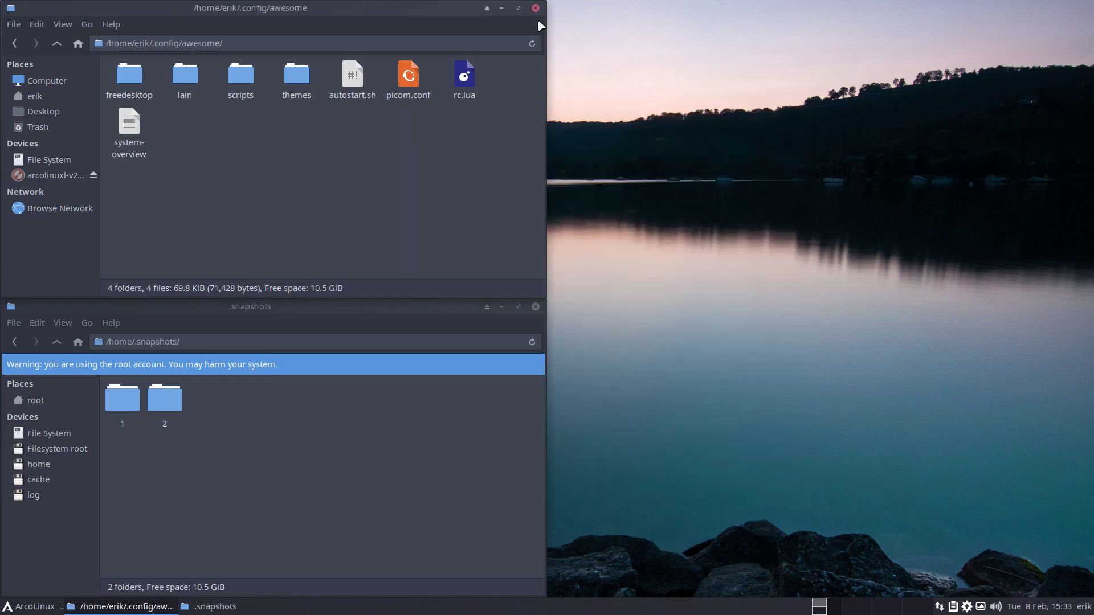
left_click(12, 607)
left_click(9, 584)
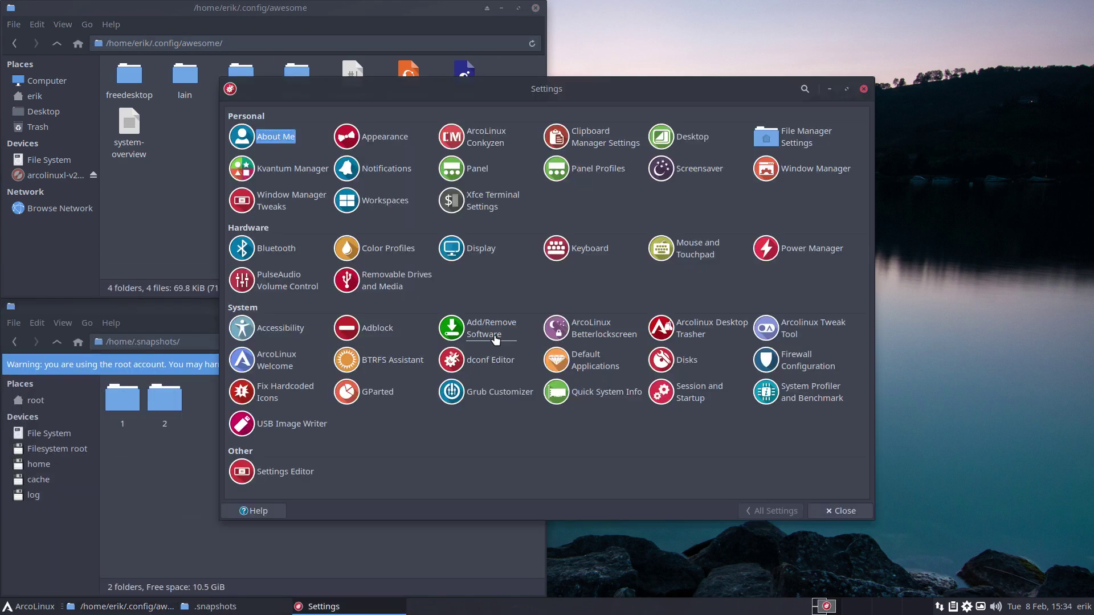
left_click(386, 360)
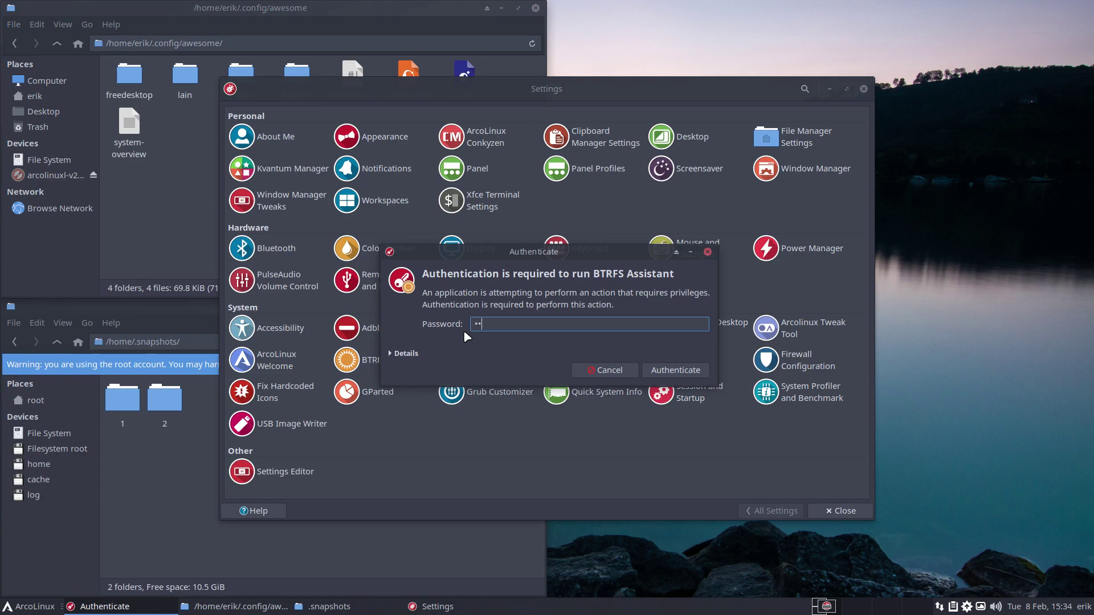
key("Return")
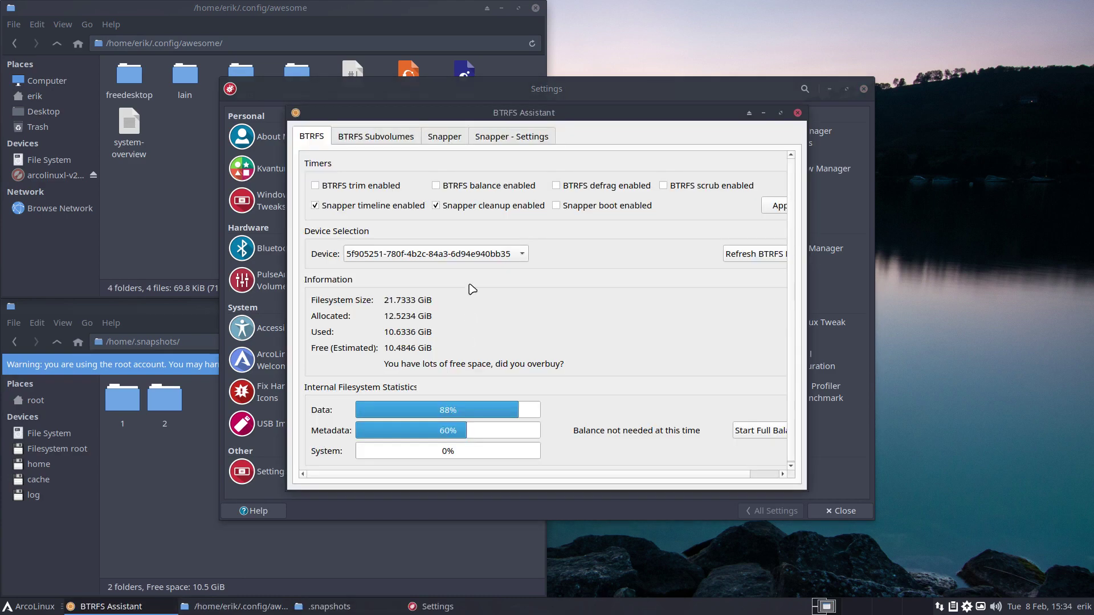
left_click(476, 137)
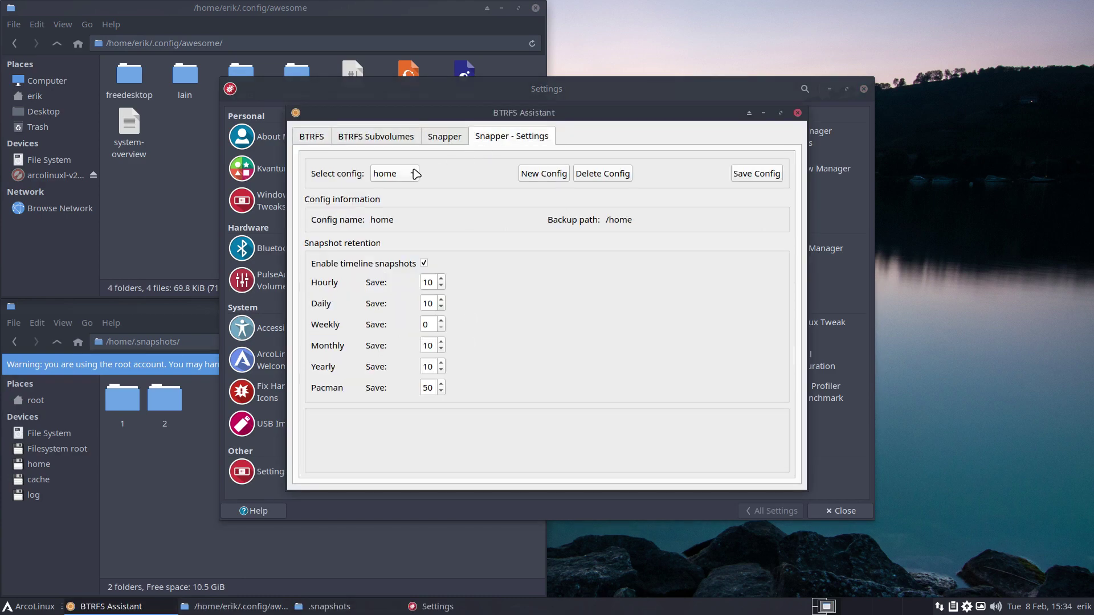
left_click(437, 139)
left_click(399, 174)
left_click(392, 163)
left_click(411, 173)
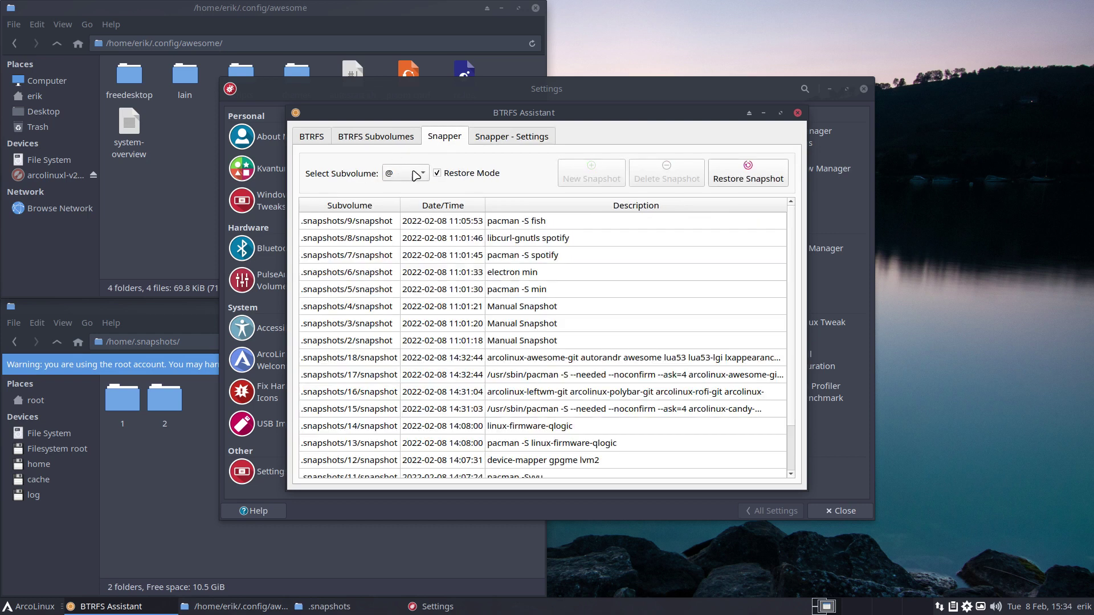
left_click(411, 173)
left_click(416, 188)
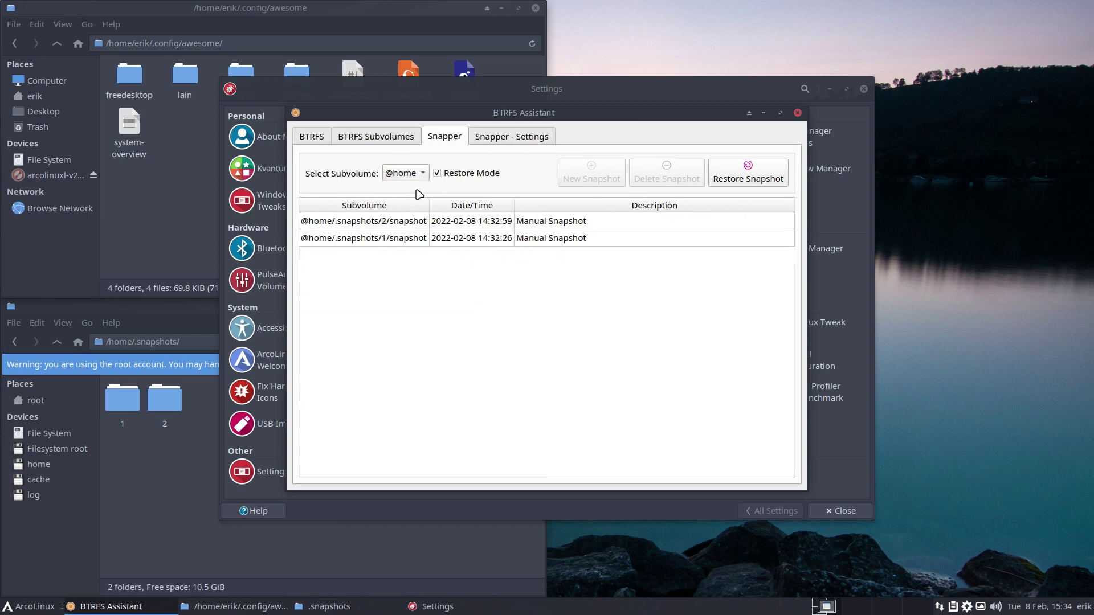
left_click(410, 237)
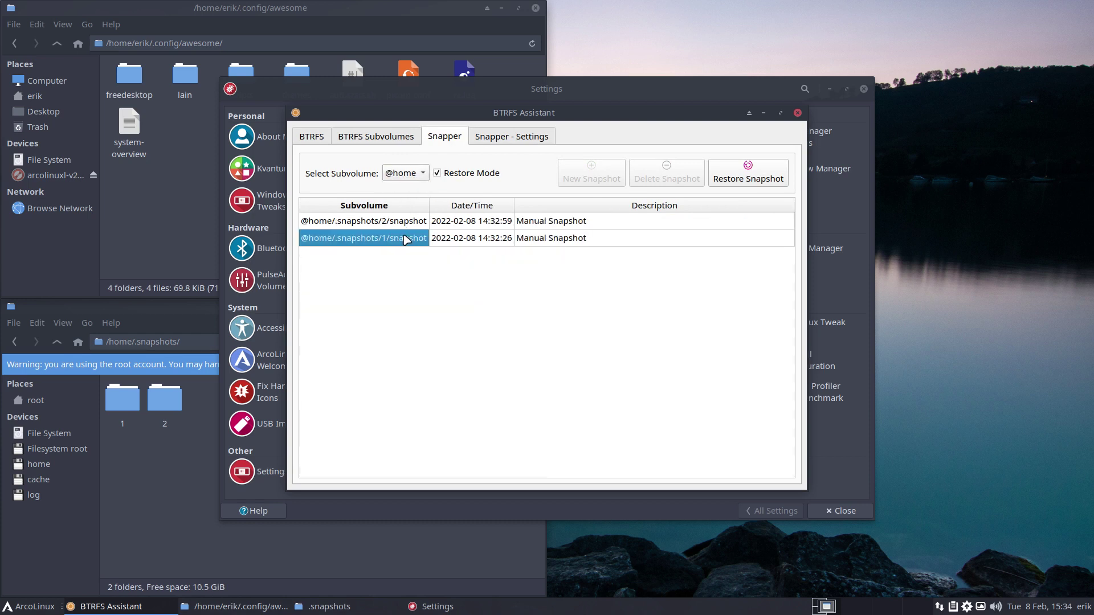
left_click(719, 181)
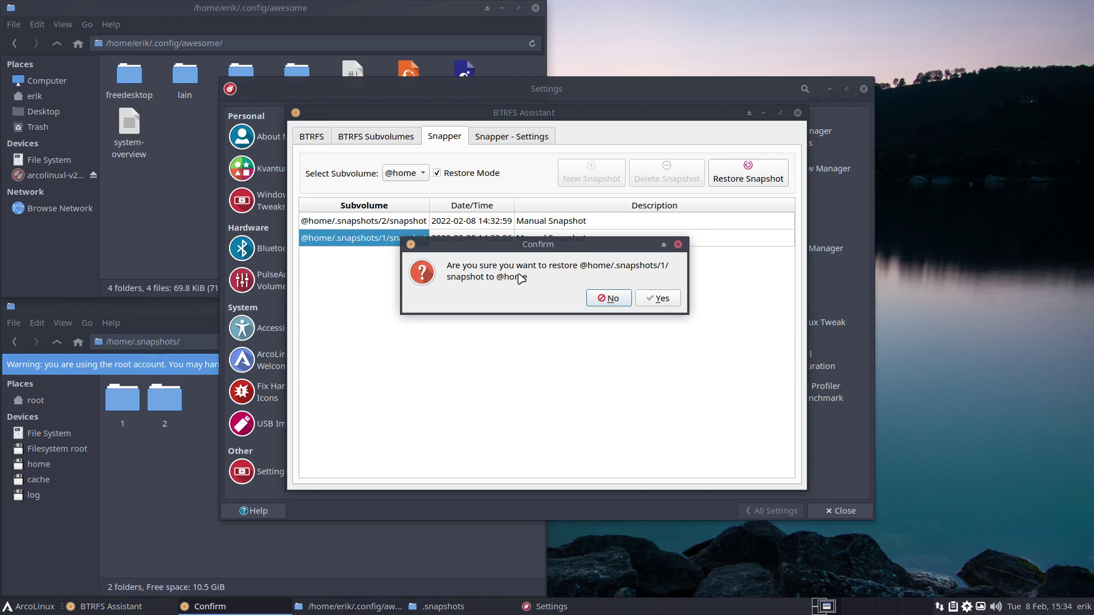
left_click(651, 300)
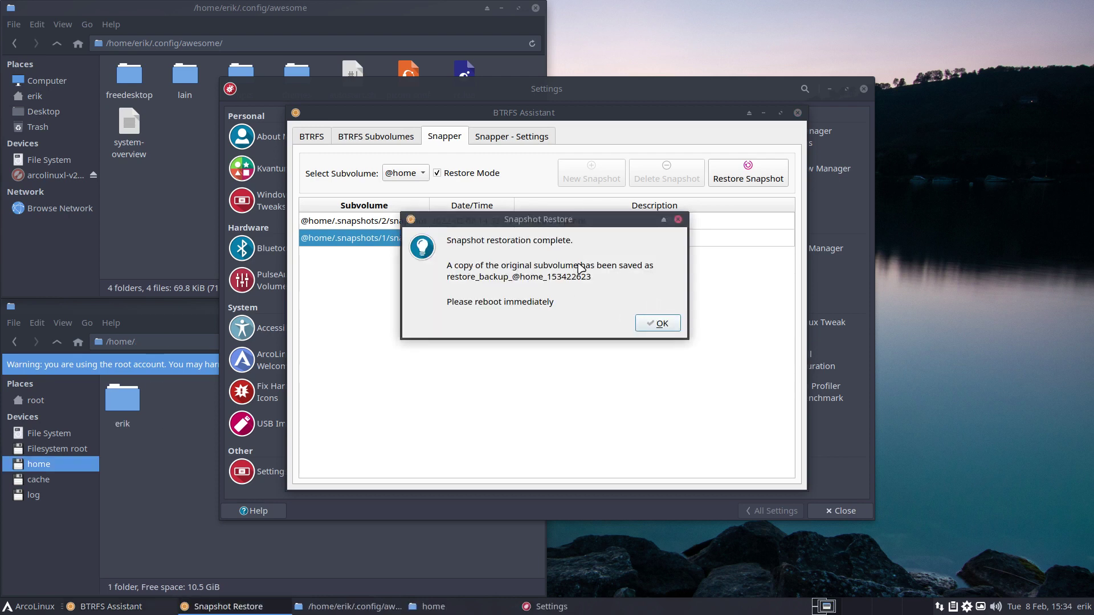
left_click(655, 325)
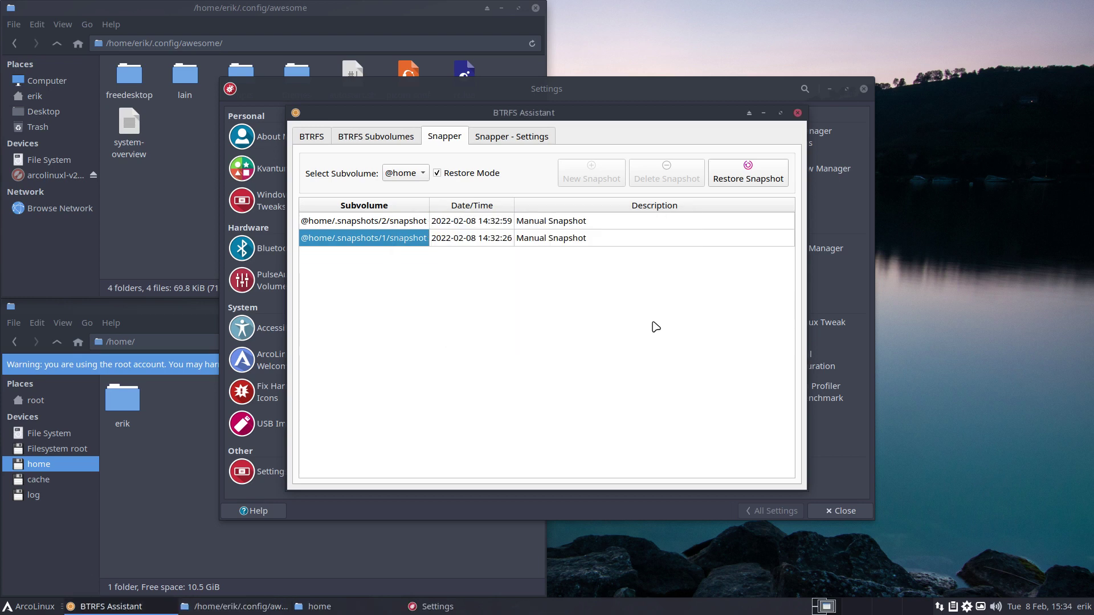
- Restart, browse Thunar to /home/erik/.config/leftwm with no awesome folder, then bring up log-out options
left_click(34, 608)
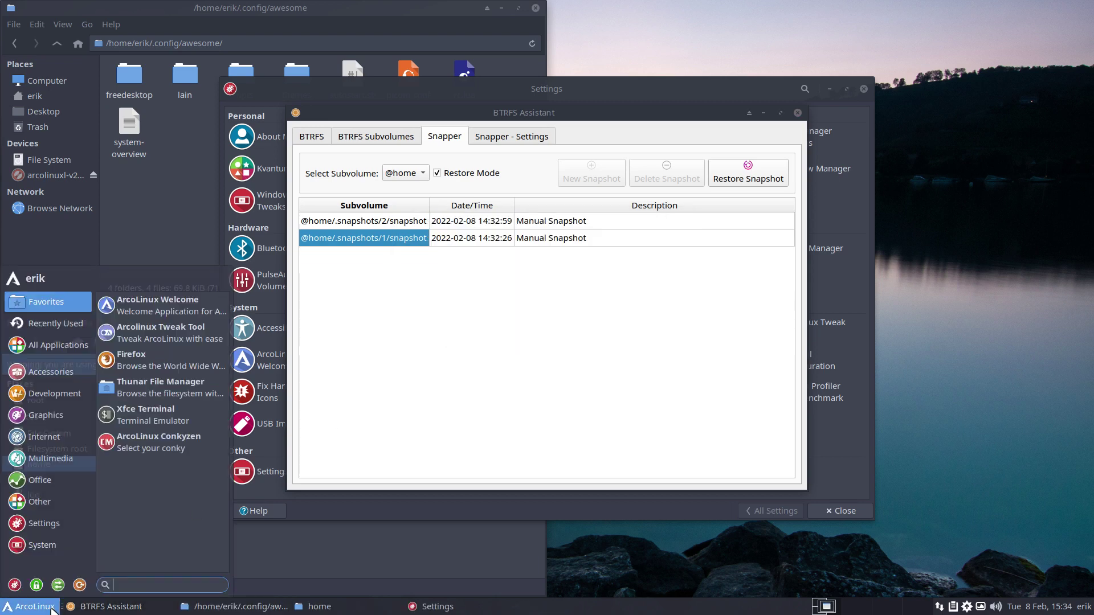
left_click(81, 585)
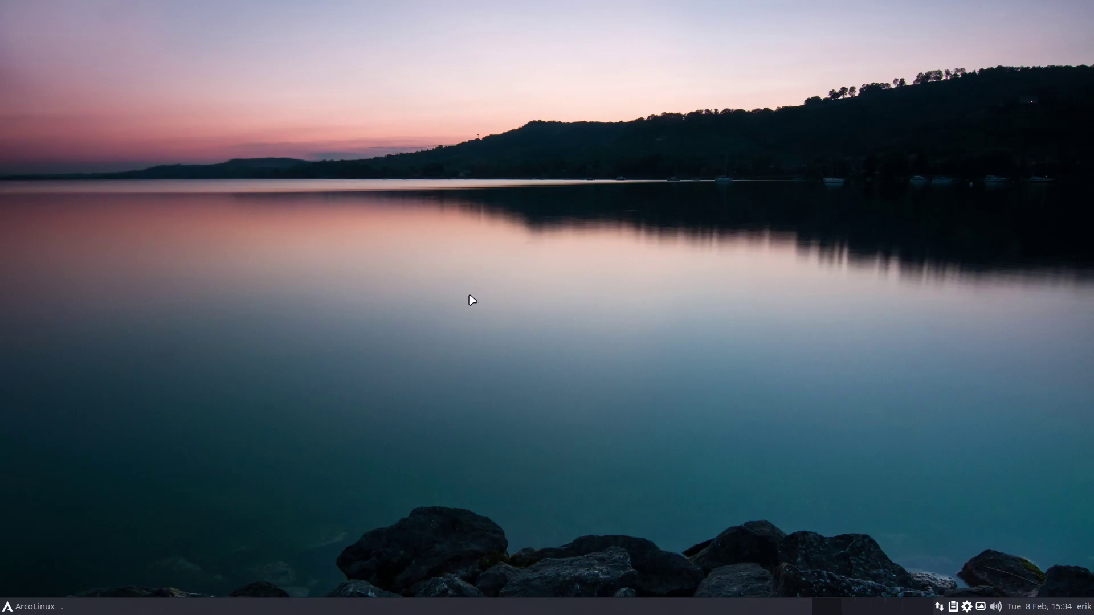
key("super+e")
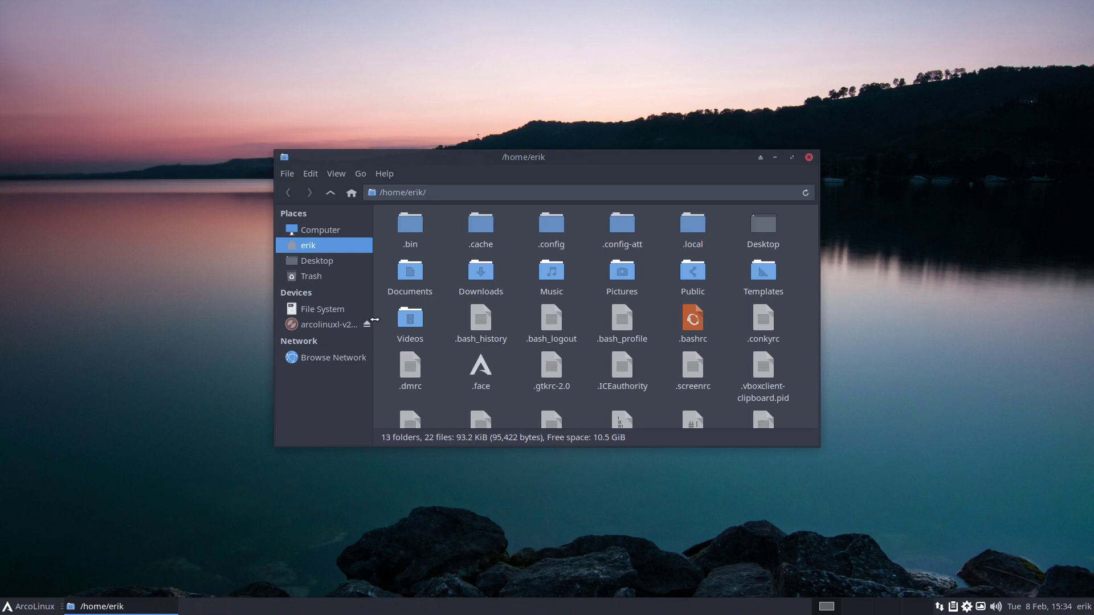
double_click(549, 228)
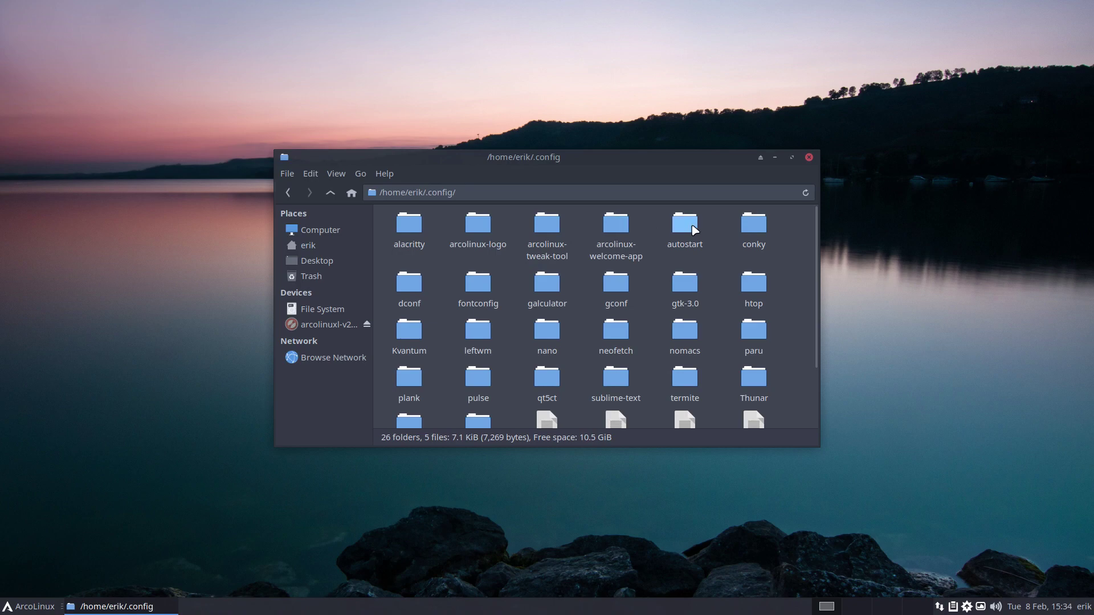
double_click(483, 327)
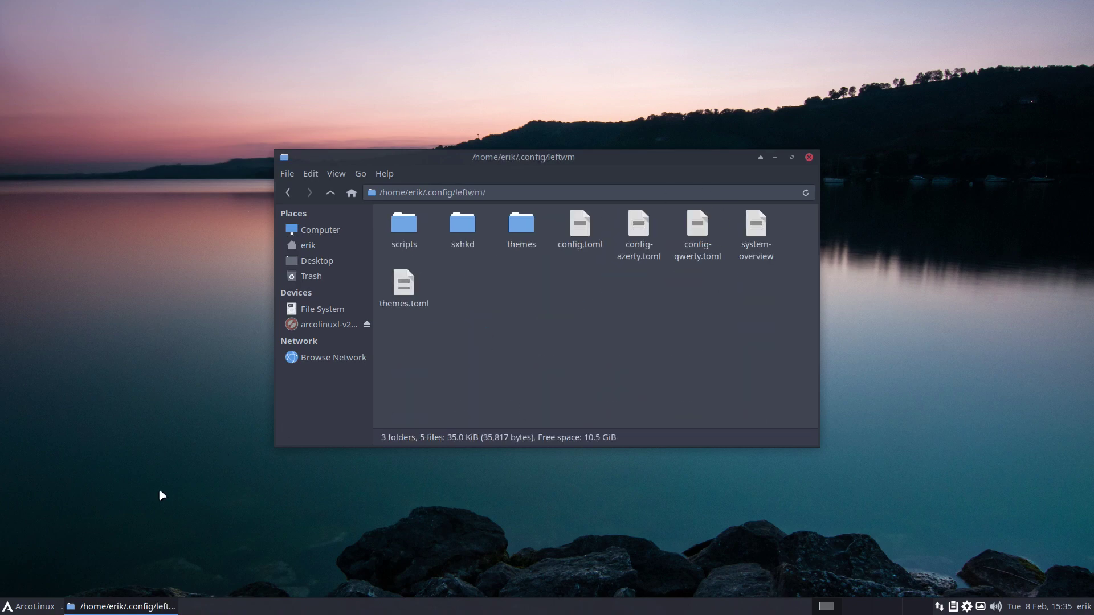
left_click(31, 608)
left_click(80, 588)
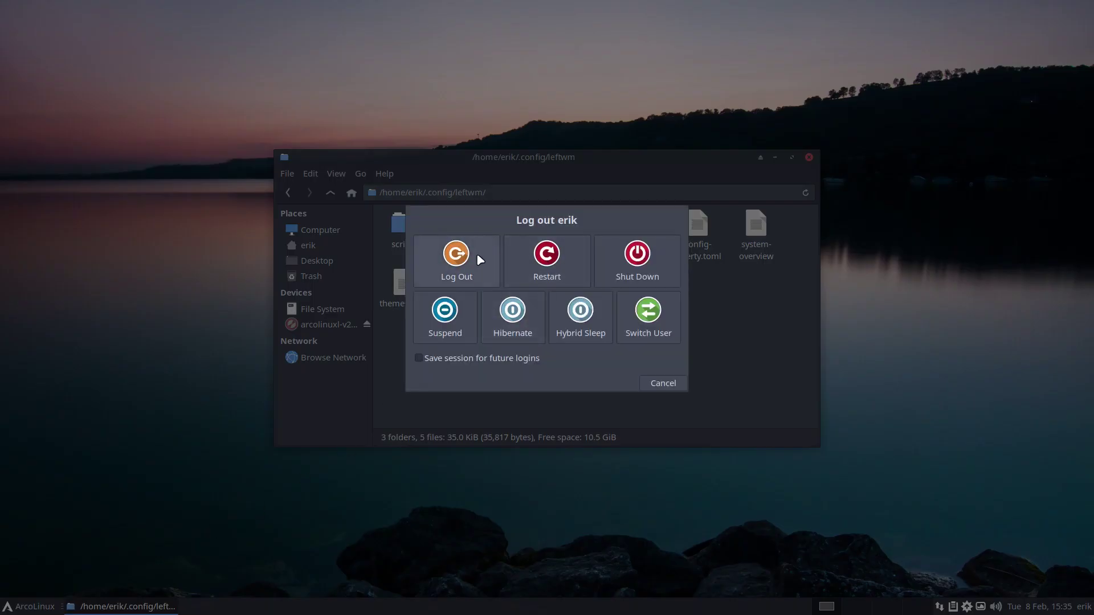
- Log out and choose the LeftWM session instead of Xfce at the LightDM screen
left_click(479, 256)
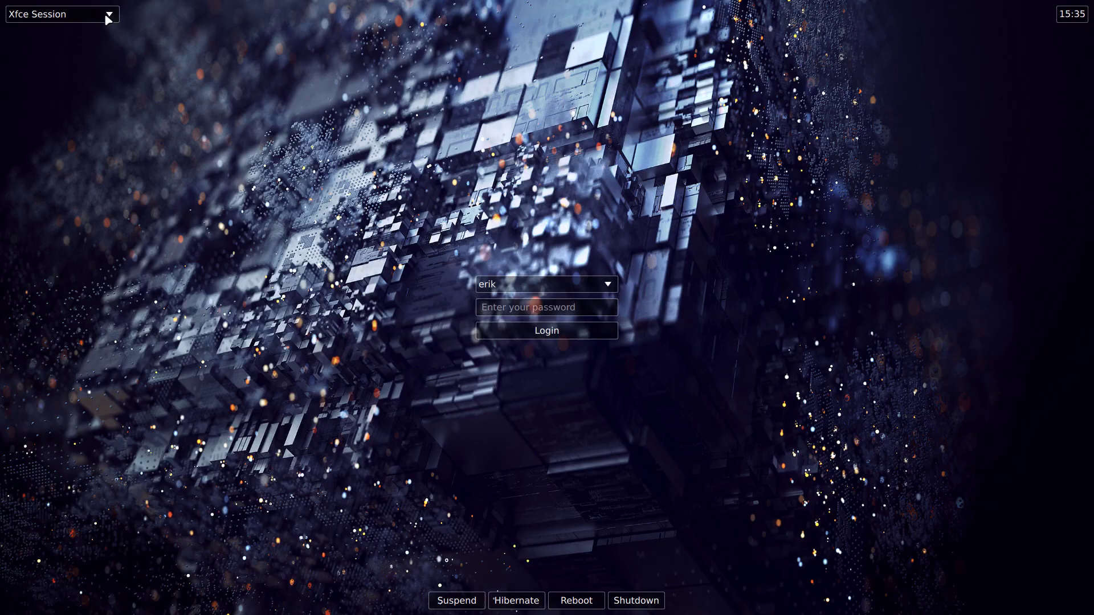
left_click(106, 16)
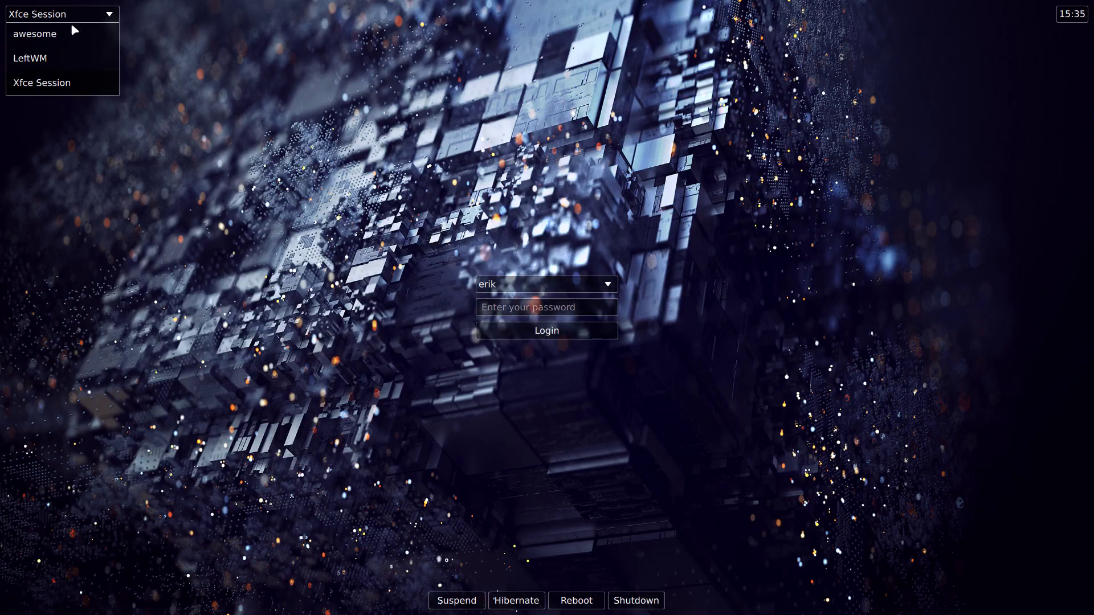
left_click(35, 35)
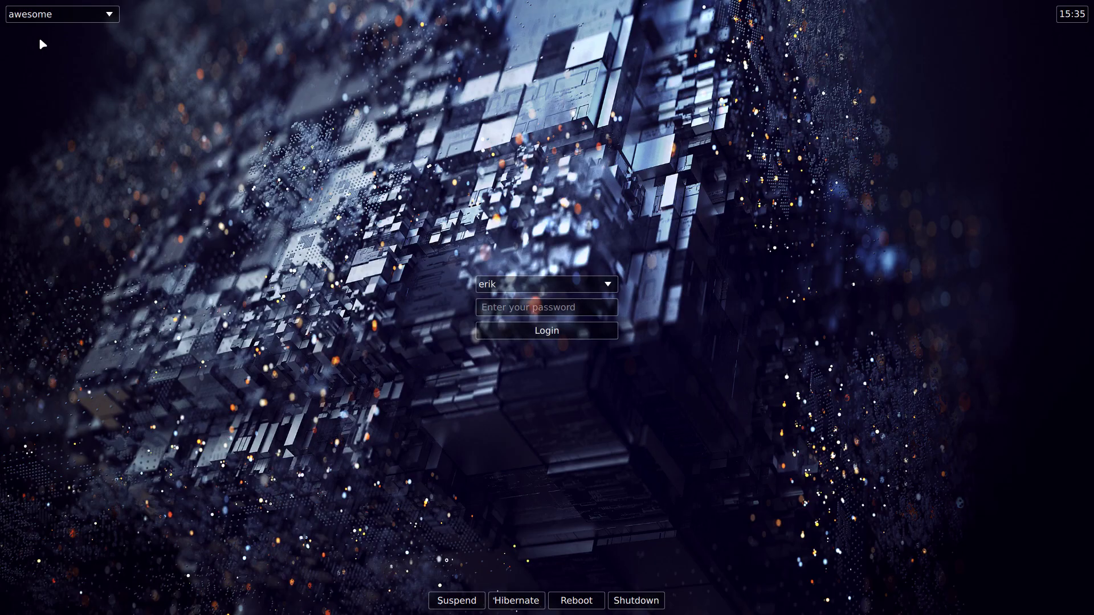
left_click(100, 17)
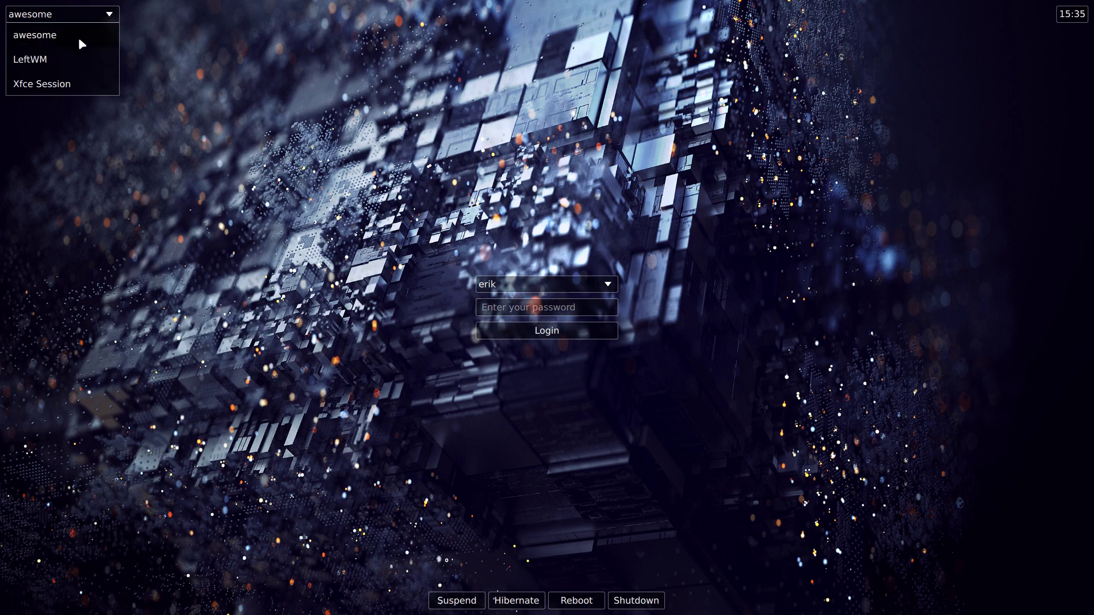
left_click(43, 62)
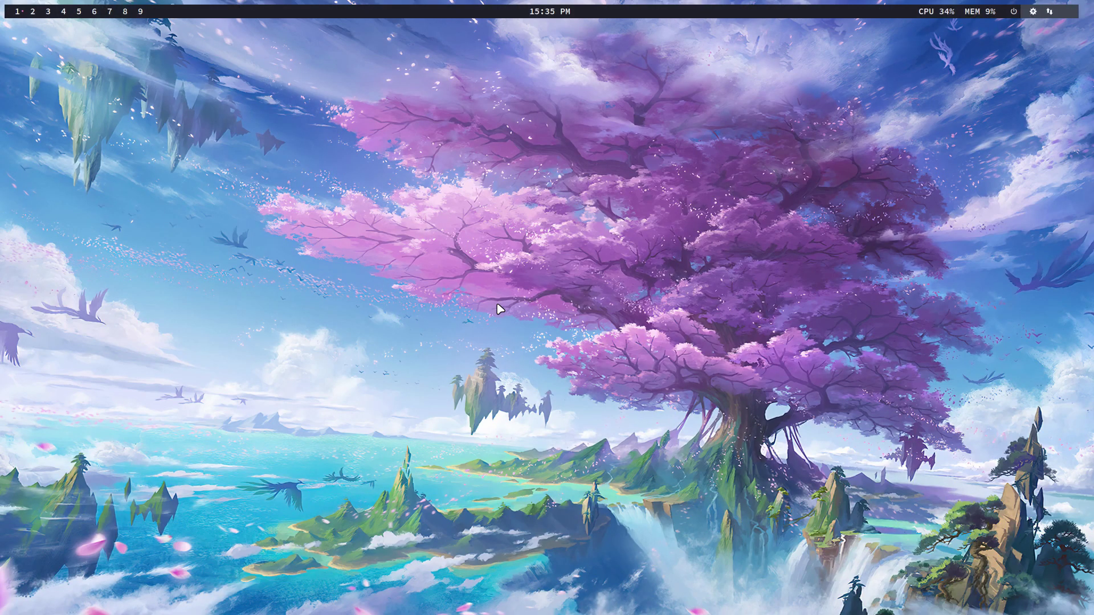
key("super+Return")
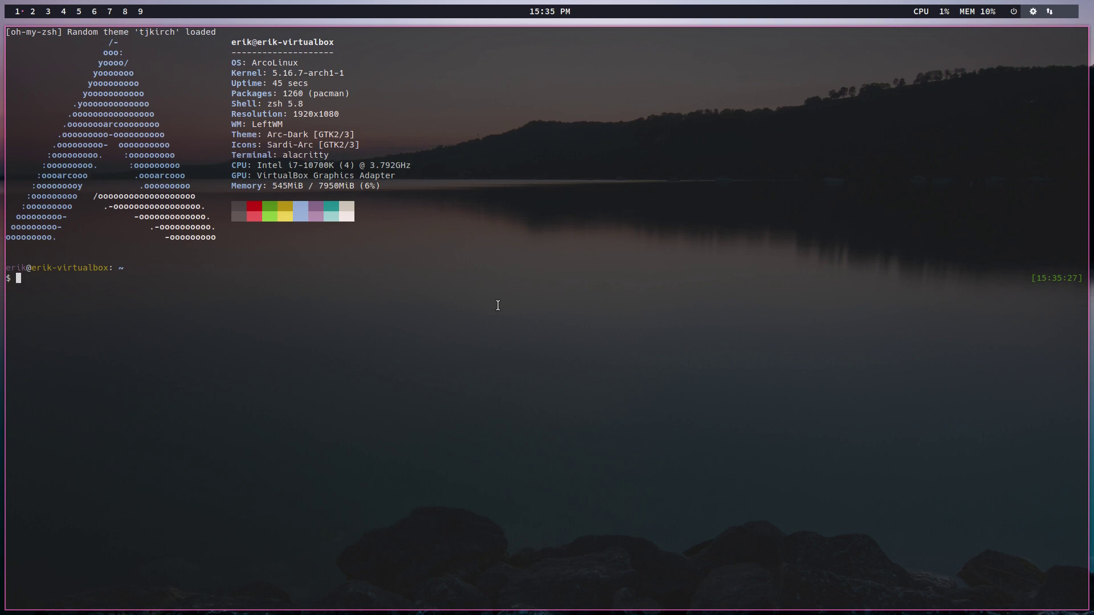
type("btrfsli")
key("Return")
key("Return")
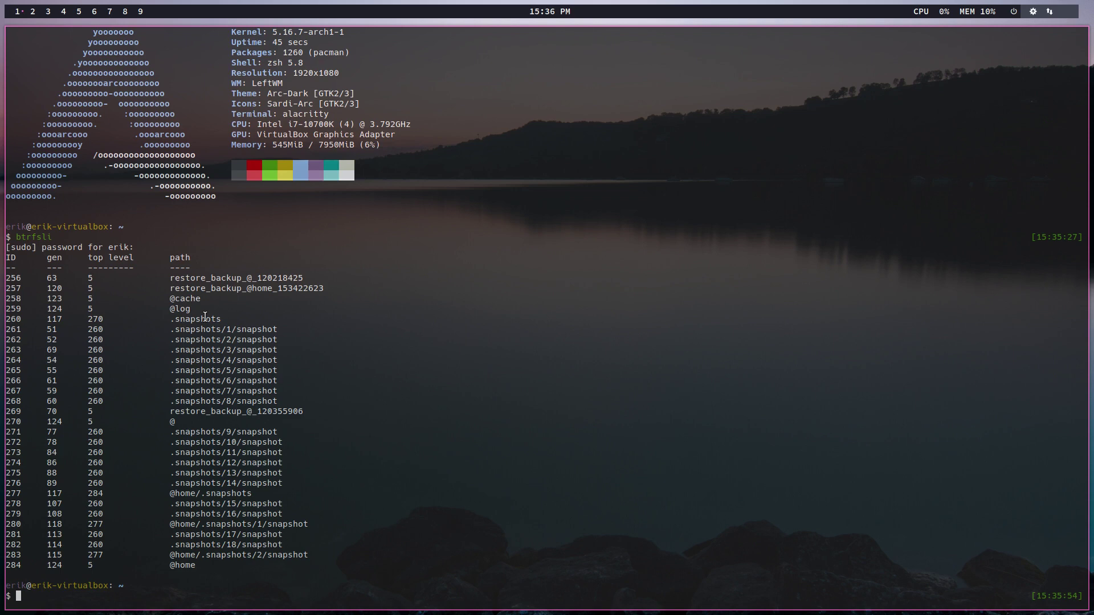
left_click_drag(195, 565, 2, 556)
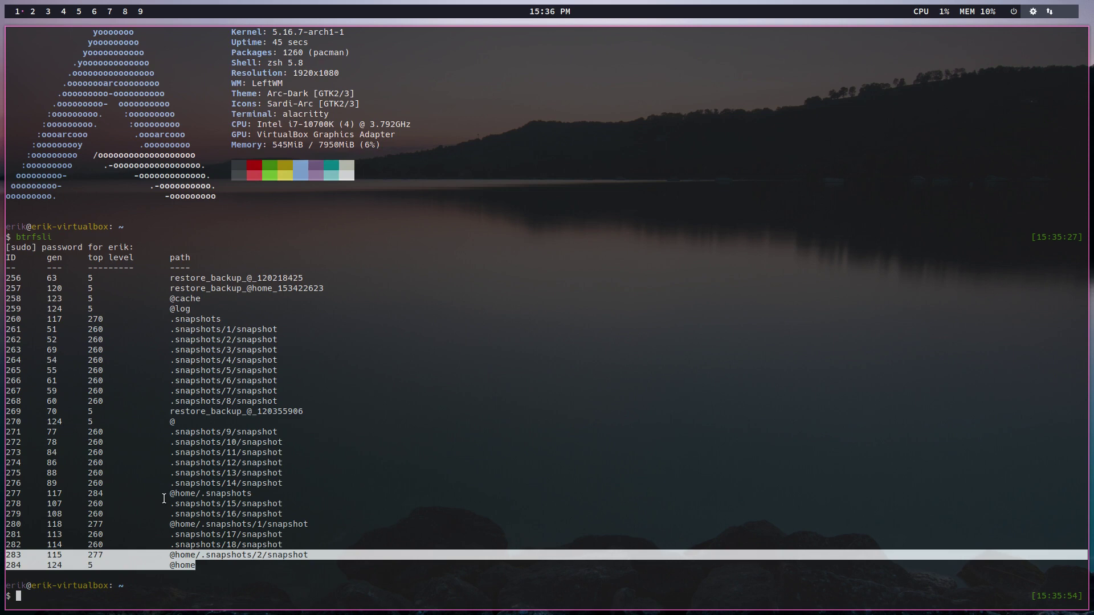
- Run 'which awesome' and highlight its /usr/bin/awesome result
type("which ")
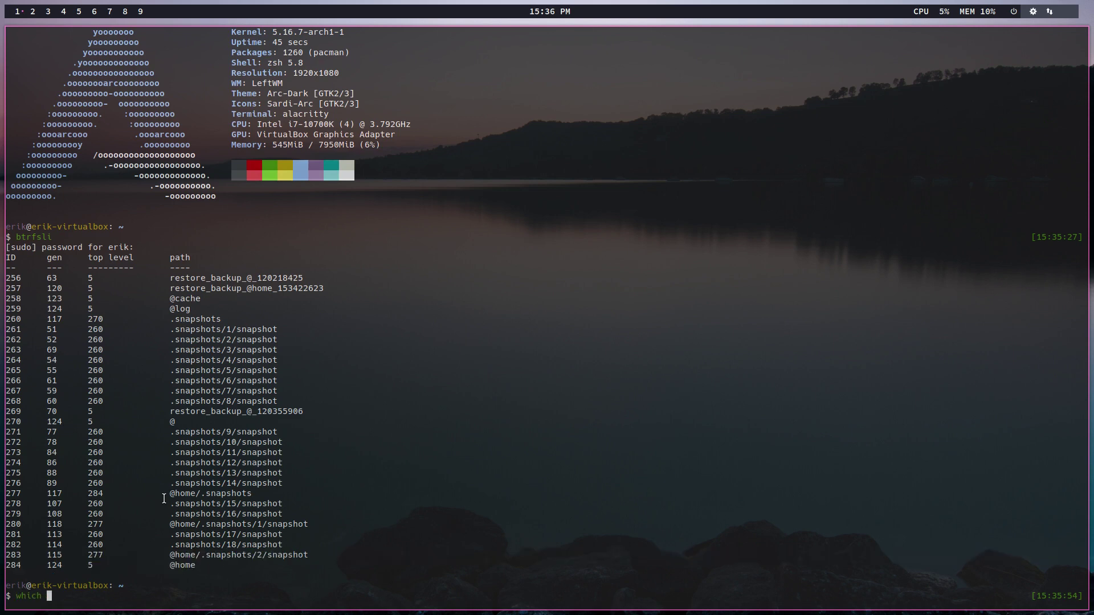
type("awesome")
key("Return")
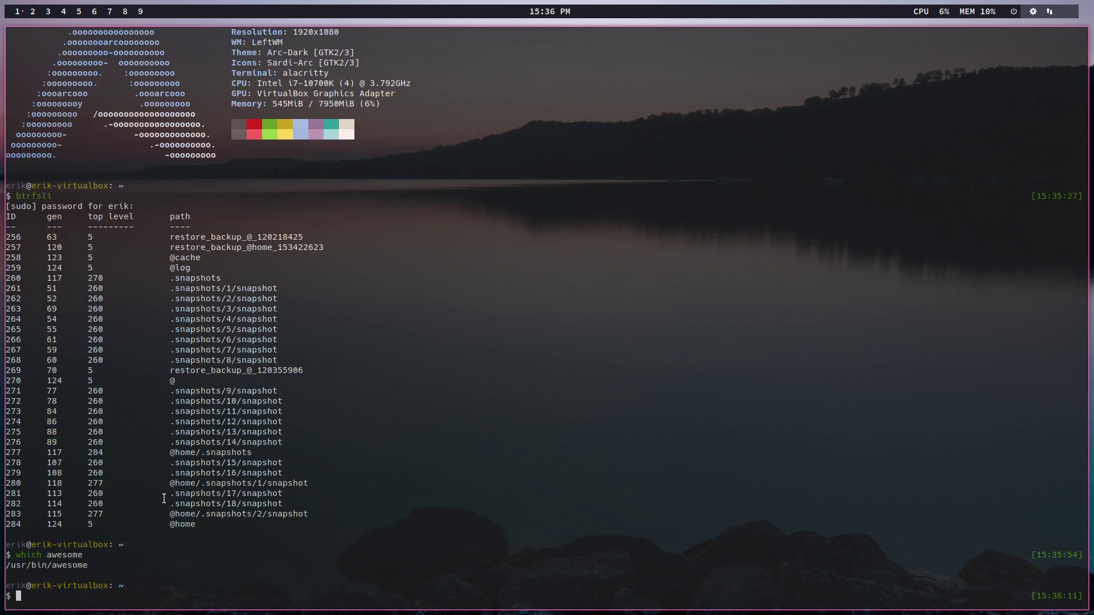
left_click_drag(98, 566, 2, 577)
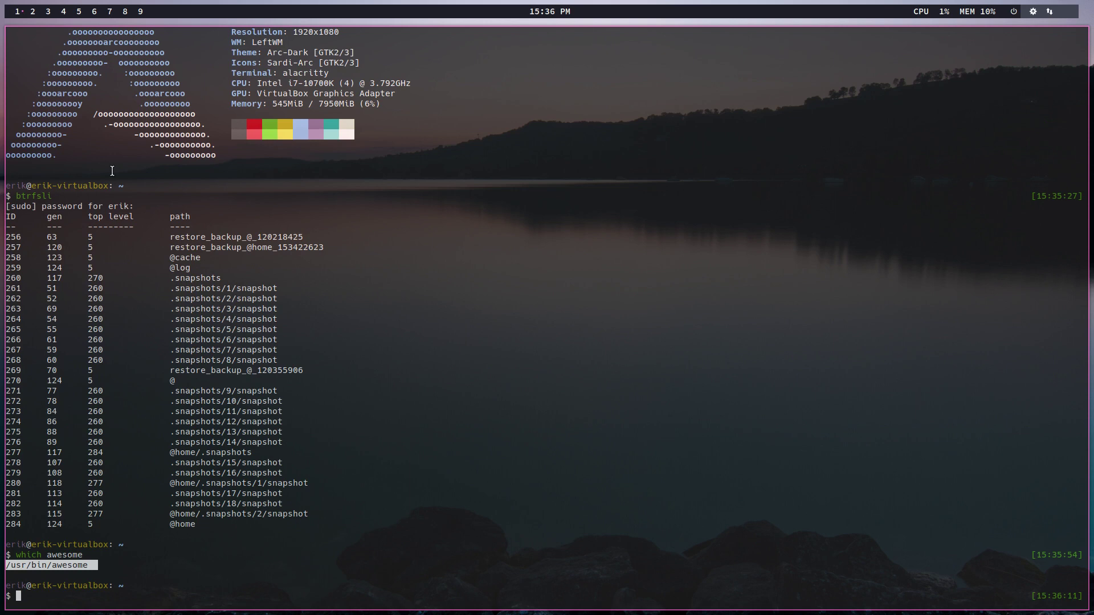
- Open the home folder's .config directory in Thunar, then close Thunar and the terminal
key("super+shift+Return")
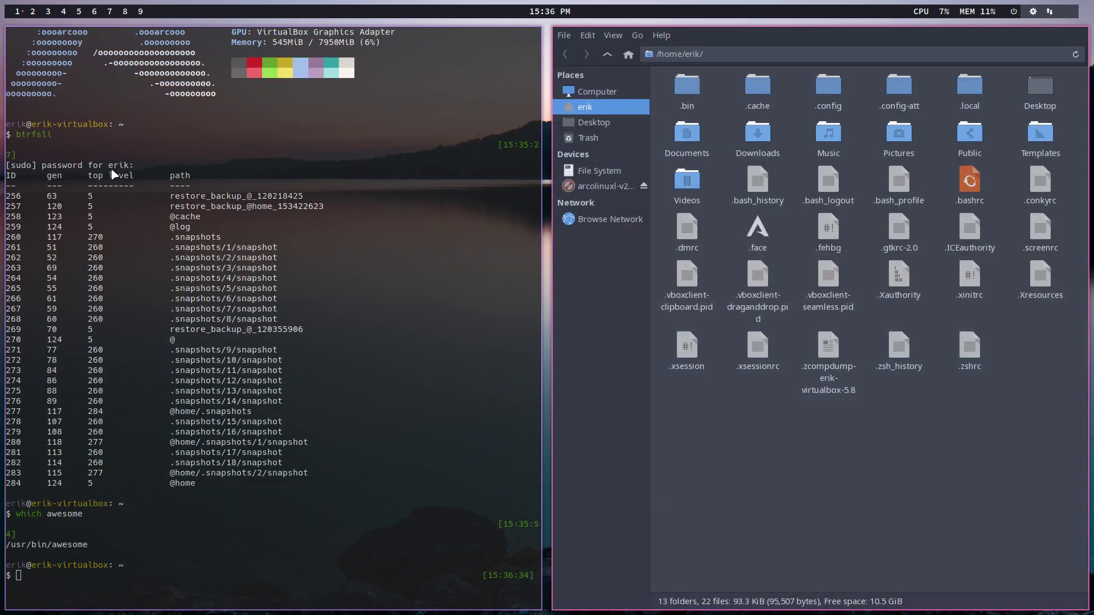
double_click(838, 89)
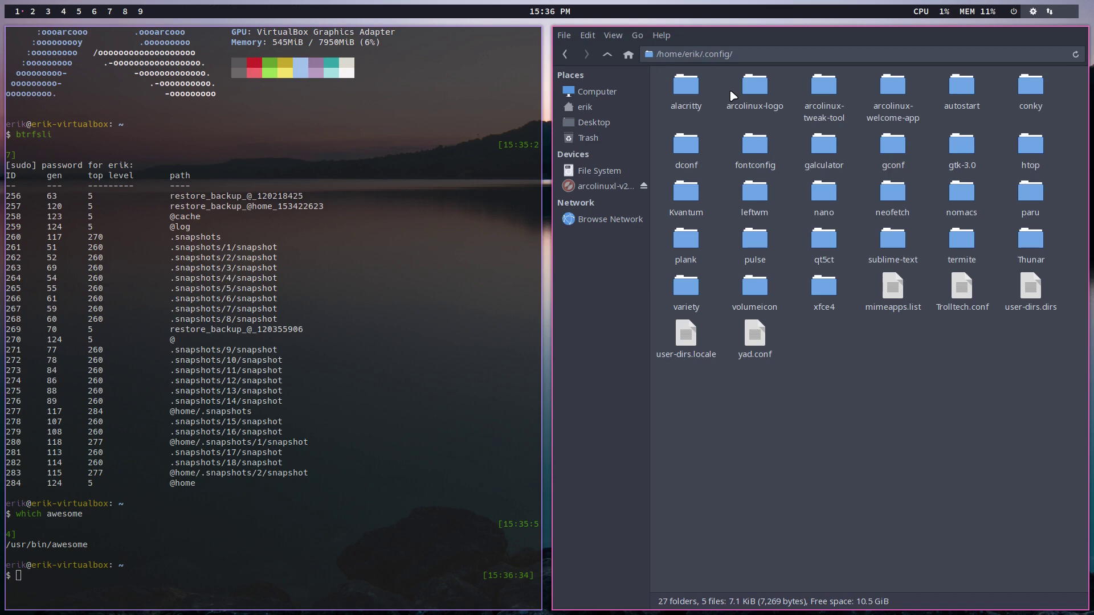
key("super+q")
key("super+q")
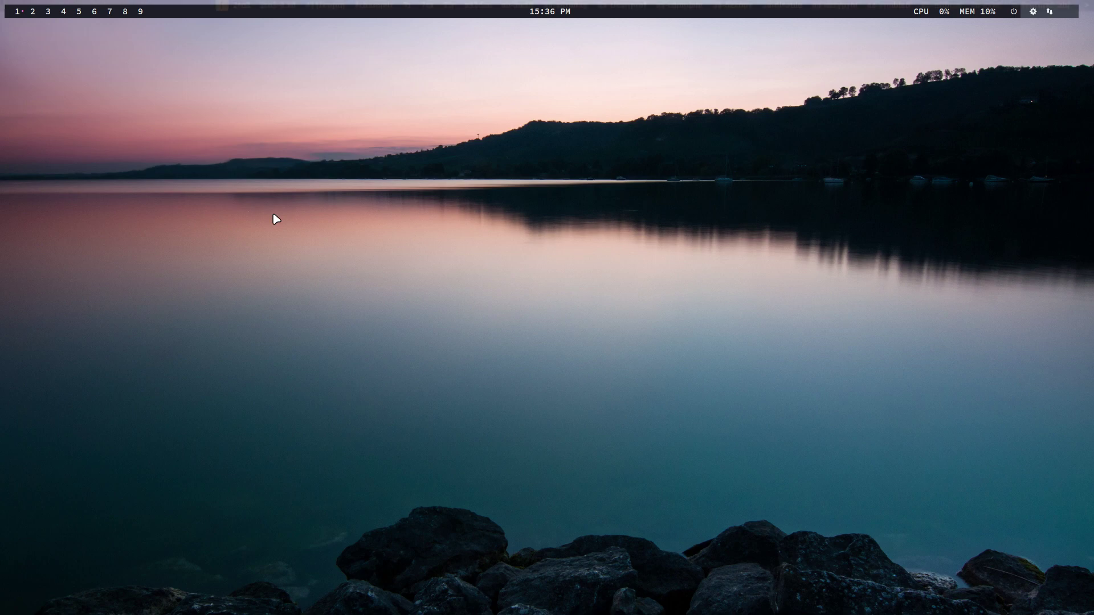
- Search the dmenu launcher for 'btrf' to find the btrfs-assistant entry
key("super+d")
type("btrf")
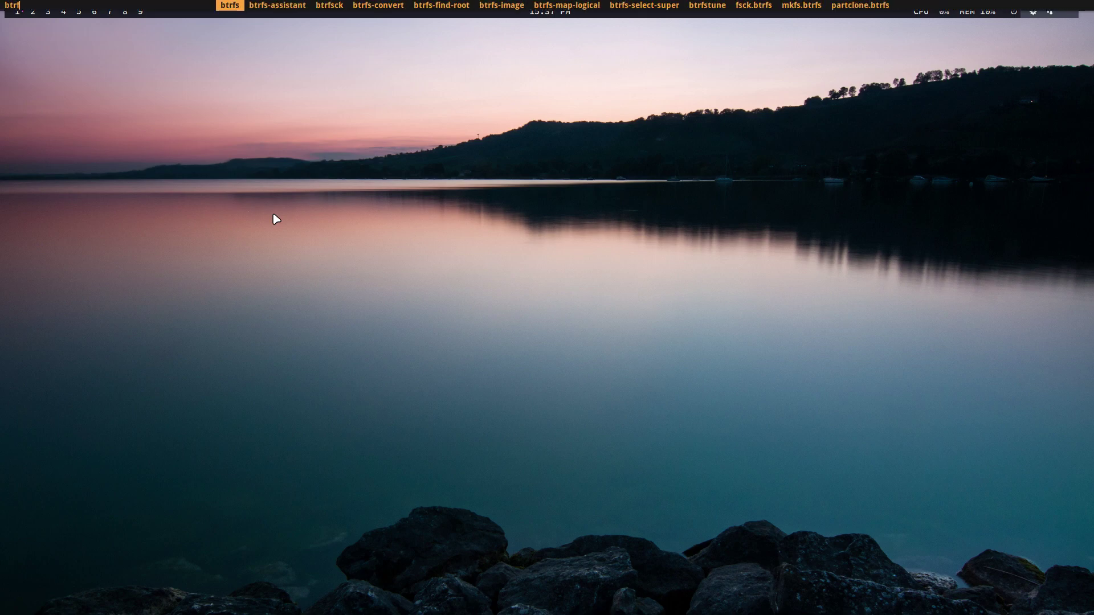
key("Right")
key("Return")
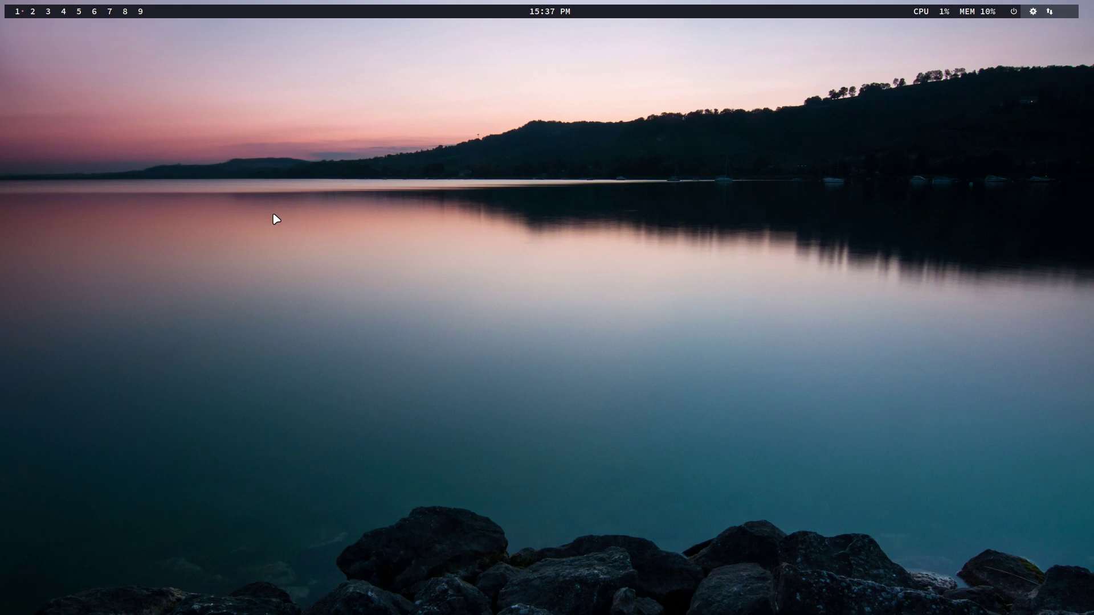
key("Escape")
- Browse the Settings and System categories in Xfce Application Finder
key("alt+F3")
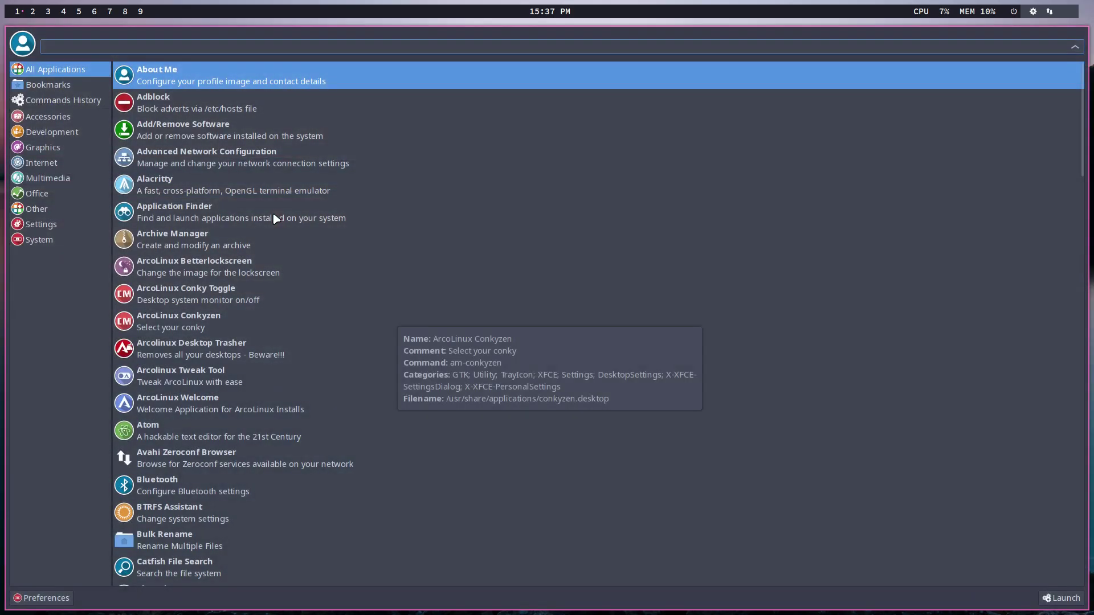
left_click(49, 225)
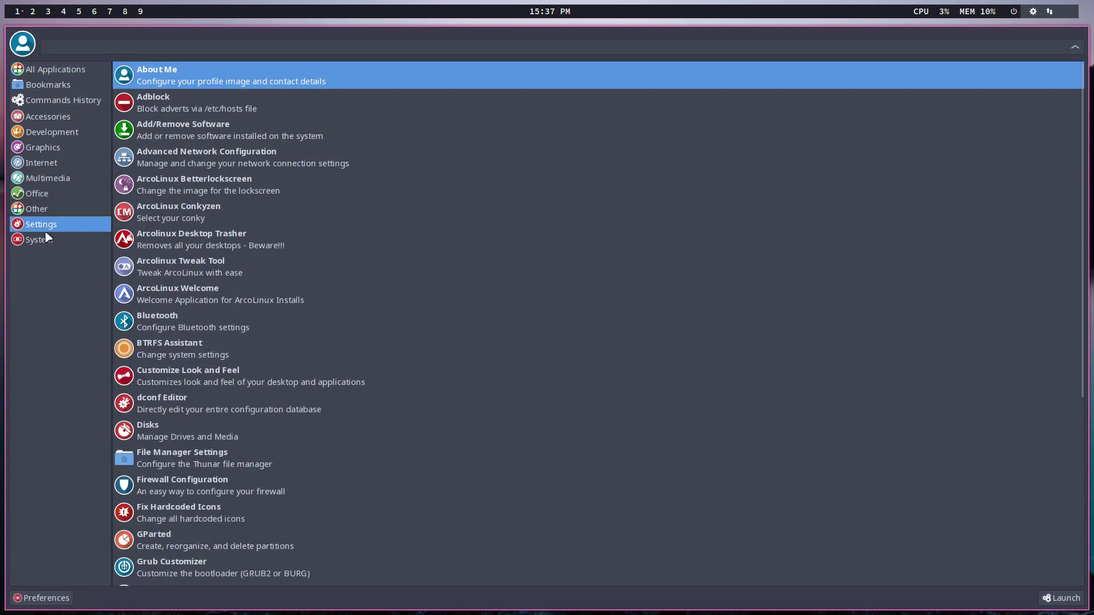
left_click(50, 244)
mouse_move(188, 358)
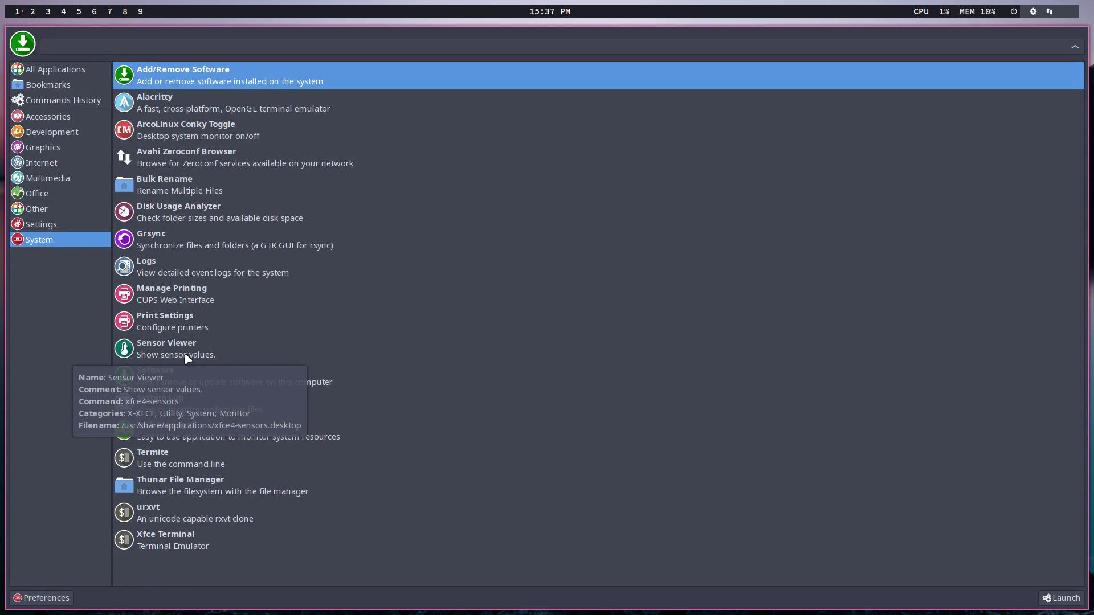
- Try the Super+D launcher popup and the full-screen application list, closing each
key("super+d")
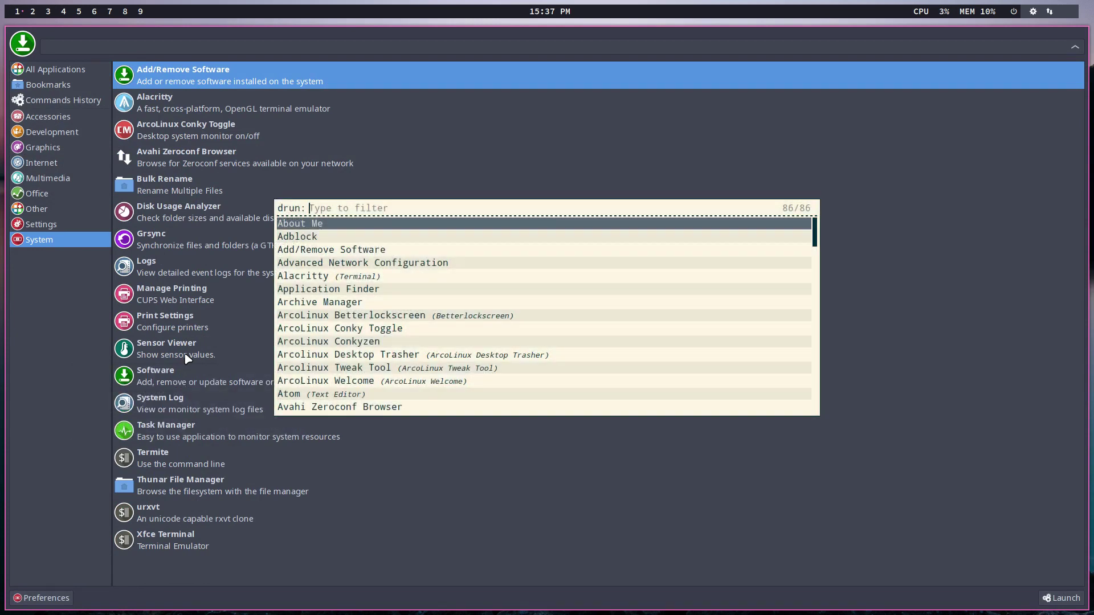
key("Escape")
key("super+d")
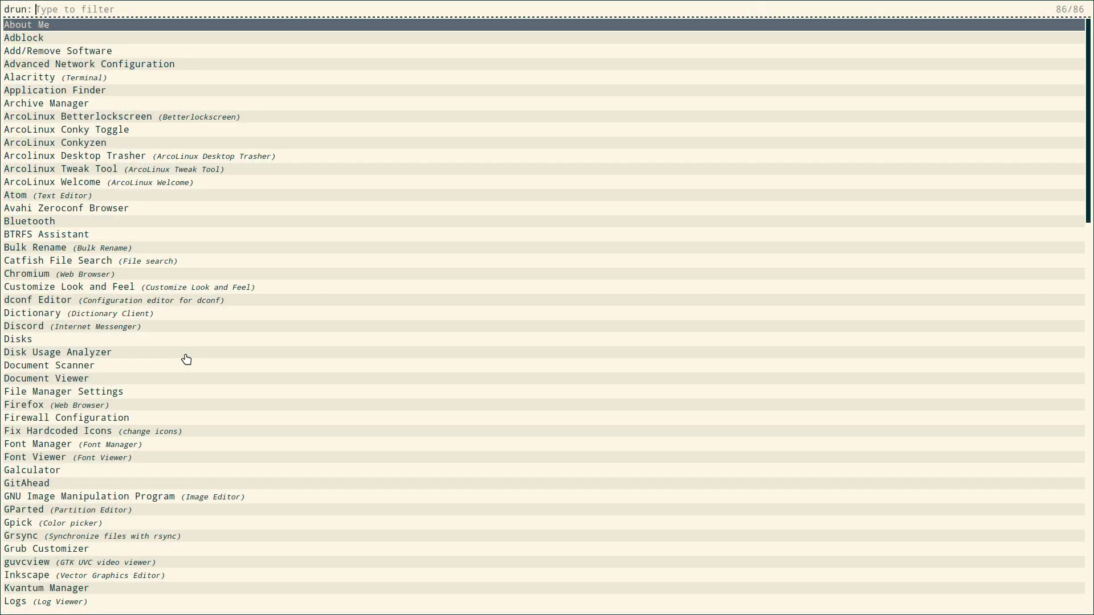
key("Escape")
- Back in Application Finder, select BTRFS Assistant under the Settings category
key("alt+F3")
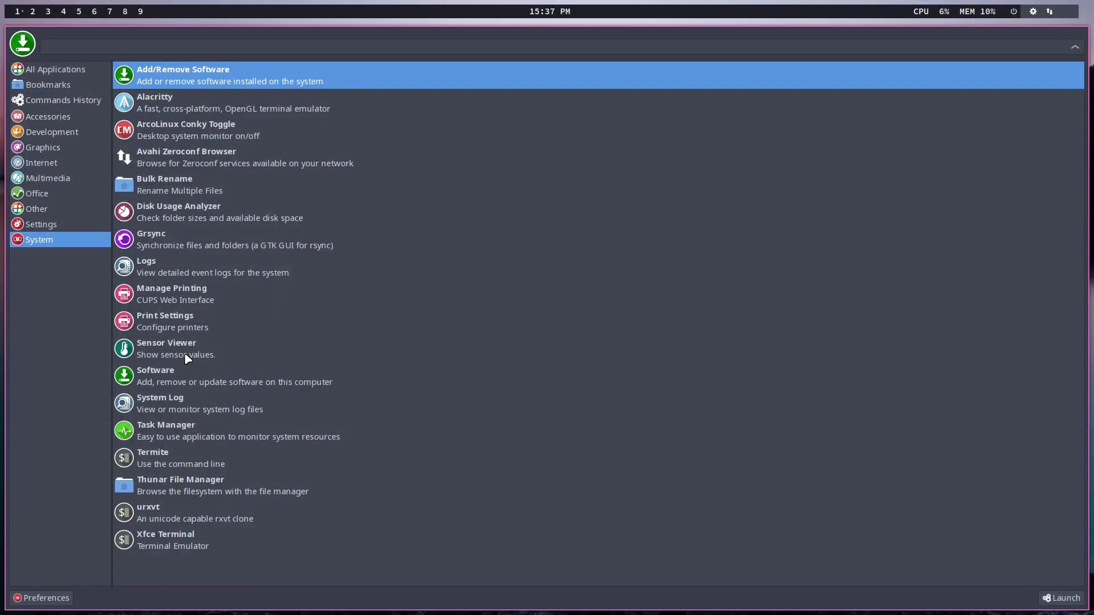
left_click(49, 228)
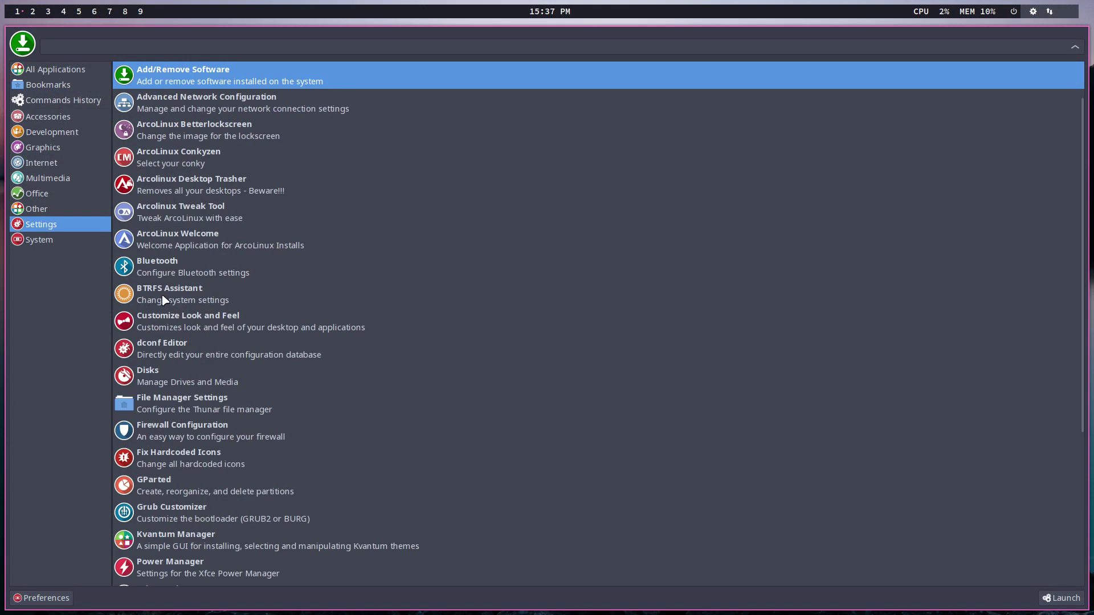
left_click(111, 302)
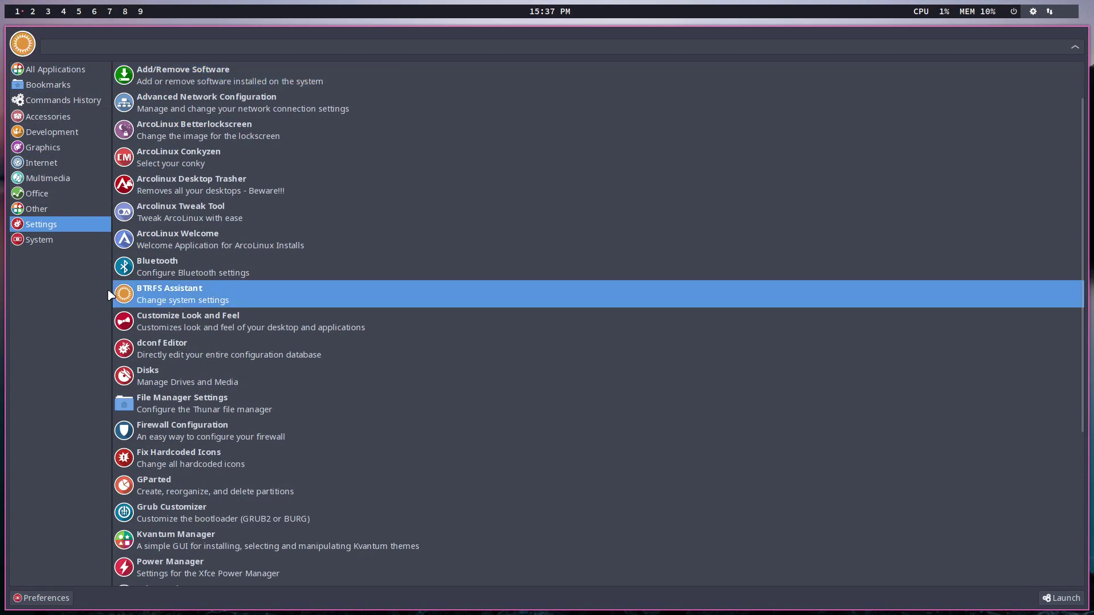
- Launch BTRFS Assistant and authenticate with the administrator password
left_click(1059, 598)
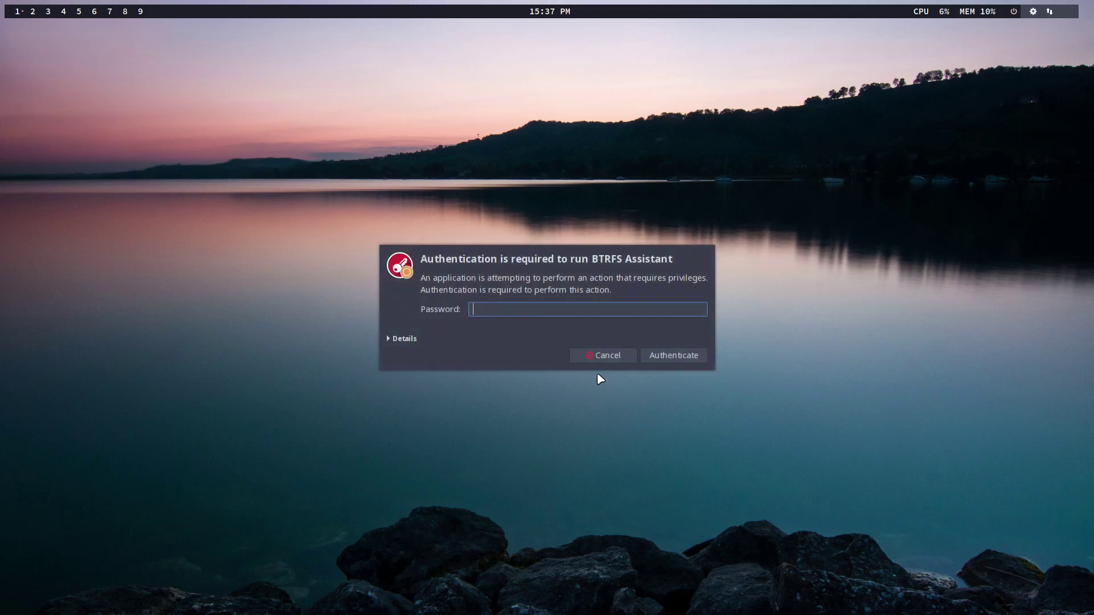
type("••••")
key("Return")
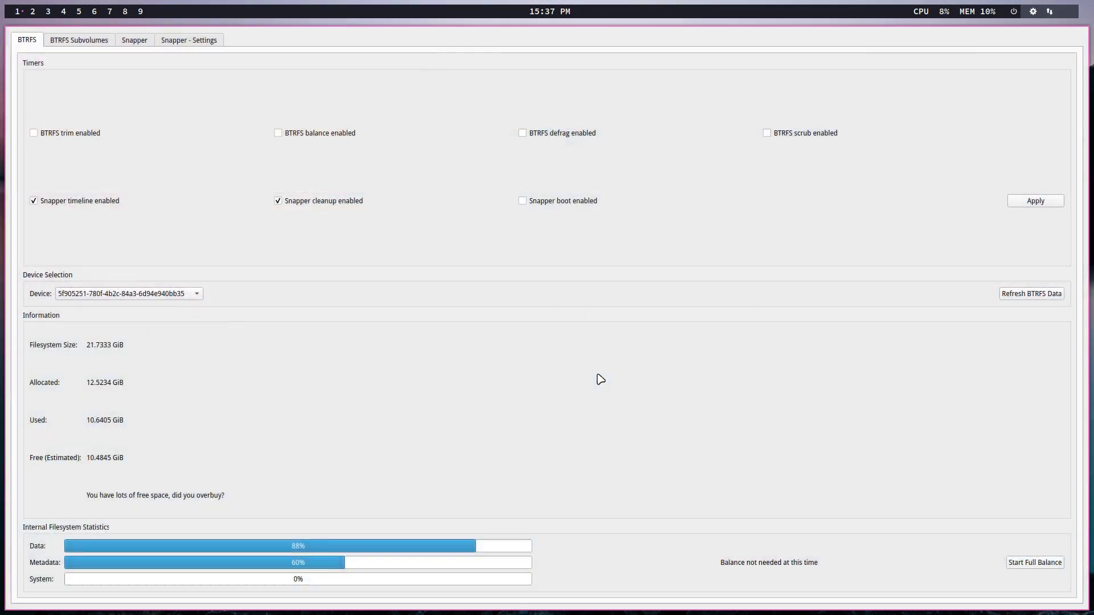
- On the Snapper tab, inspect root snapshots 17 (awesome install) and 16 (before it)
left_click(134, 43)
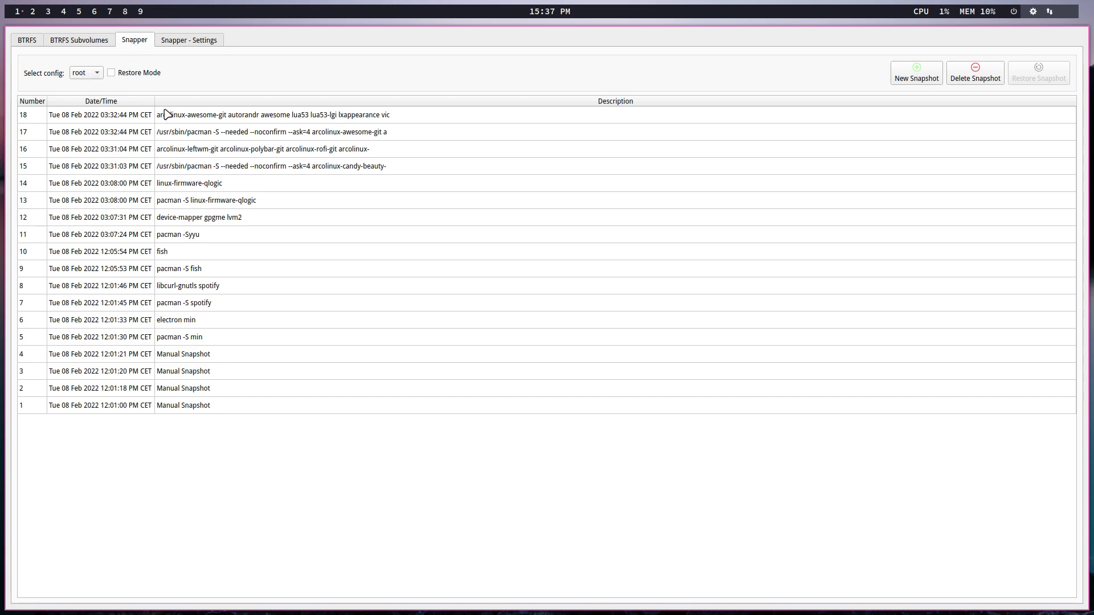
left_click(349, 133)
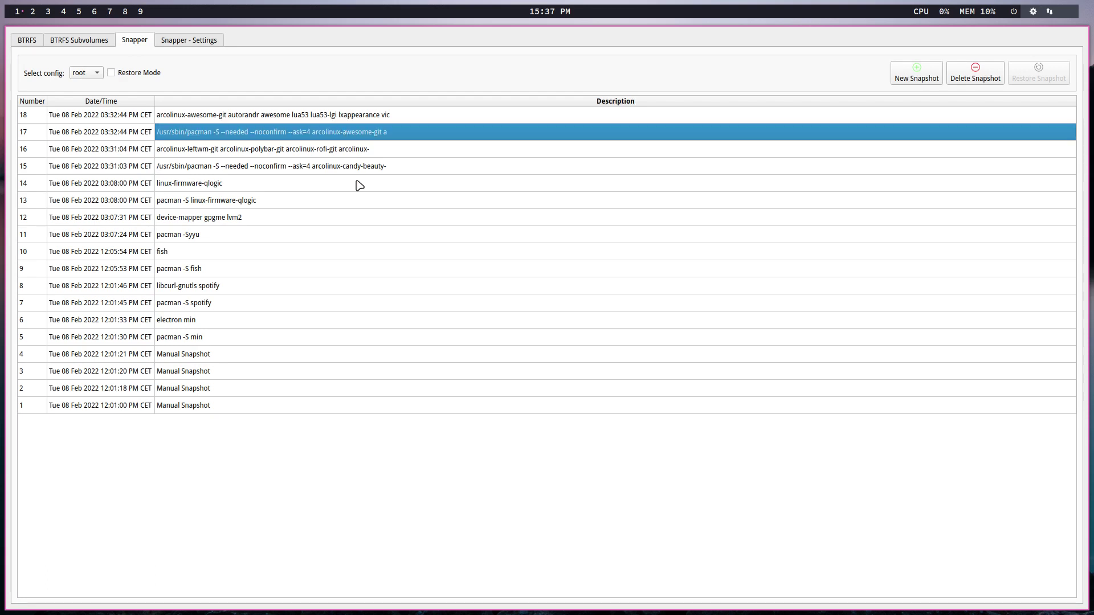
left_click(329, 149)
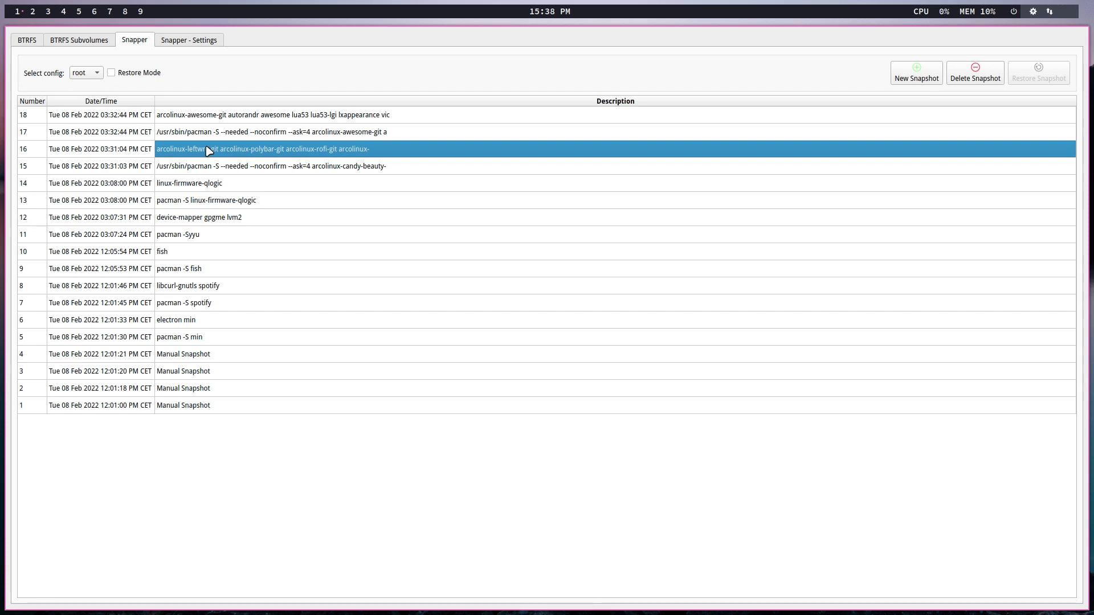
- In Restore Mode, compare snapshots 18, 17 and 16, then restore @ from .snapshots/17/snapshot
left_click(143, 78)
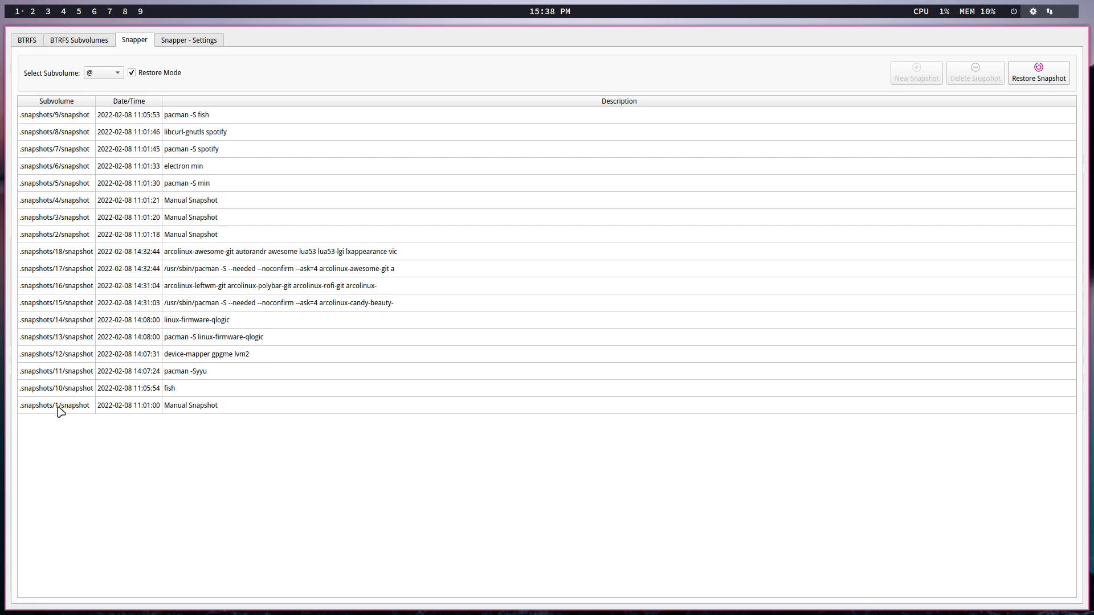
left_click(77, 252)
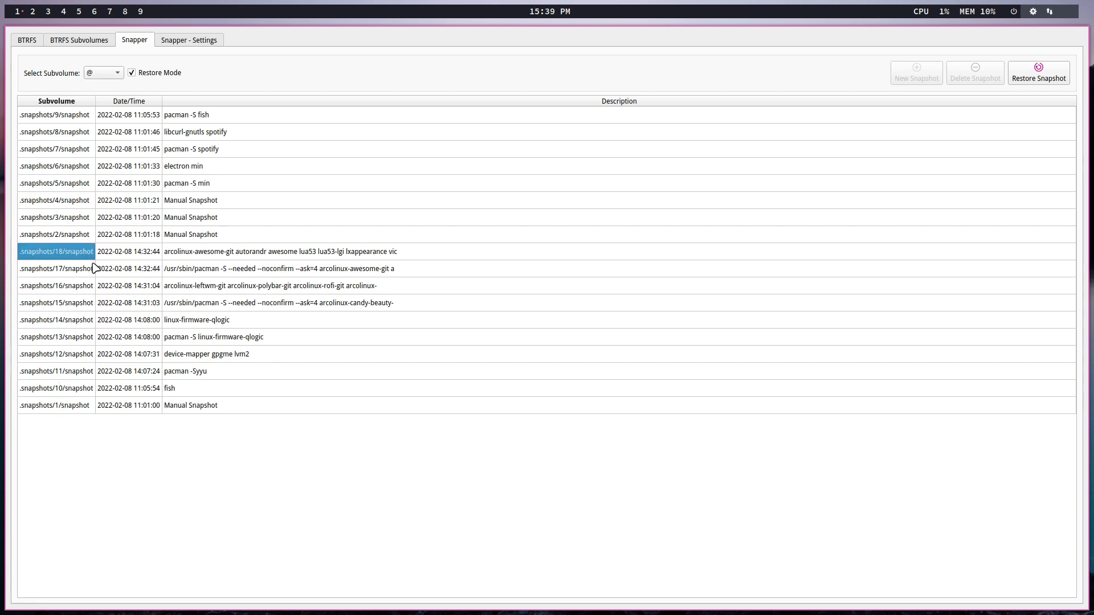
left_click(63, 269)
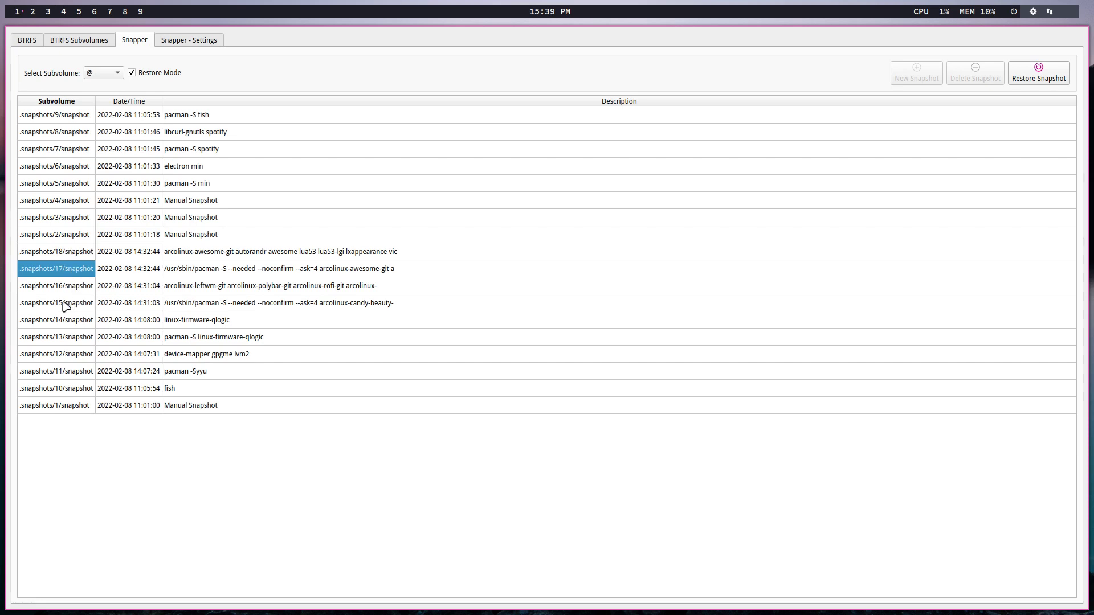
left_click(64, 286)
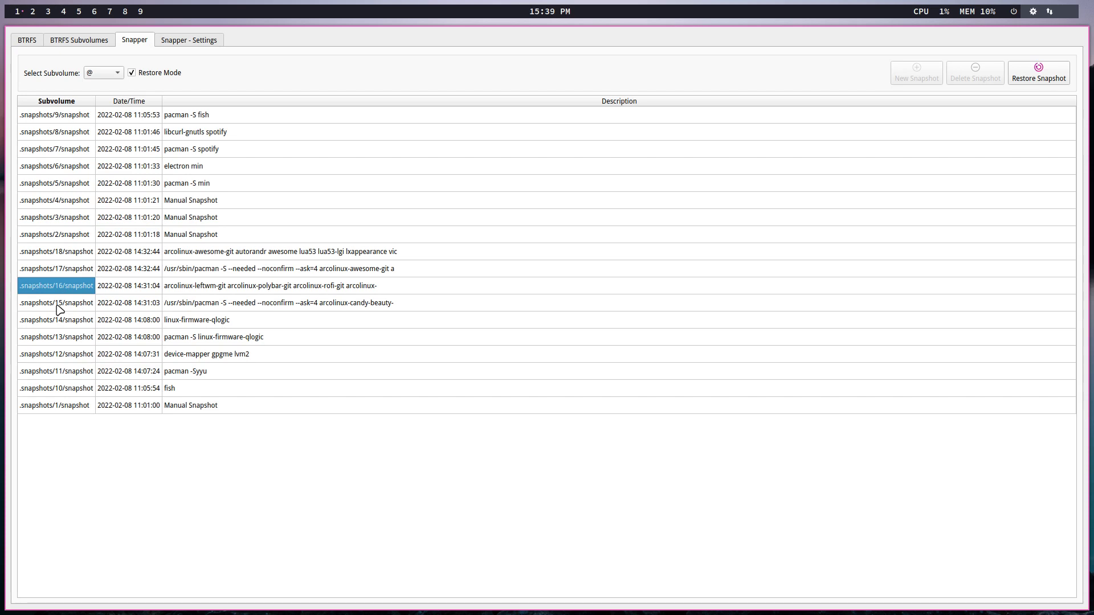
left_click(70, 271)
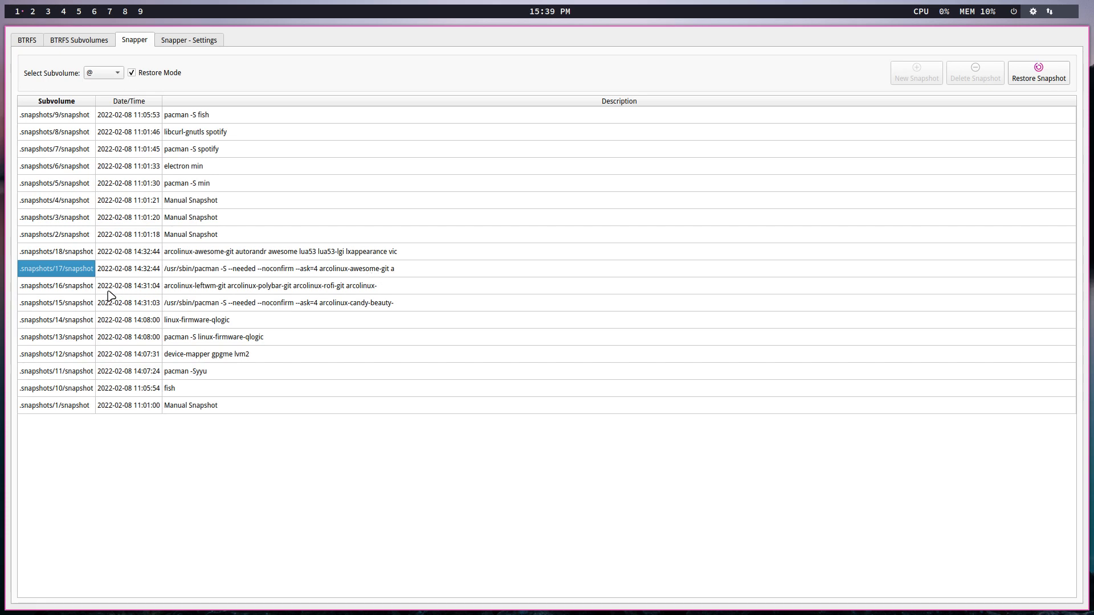
left_click(76, 288)
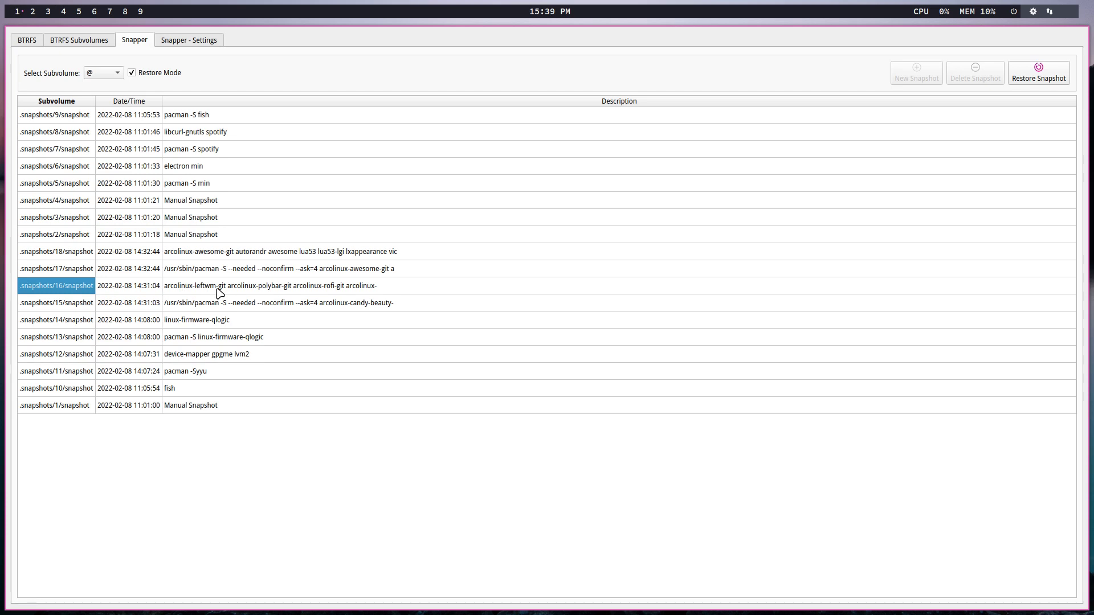
left_click(65, 271)
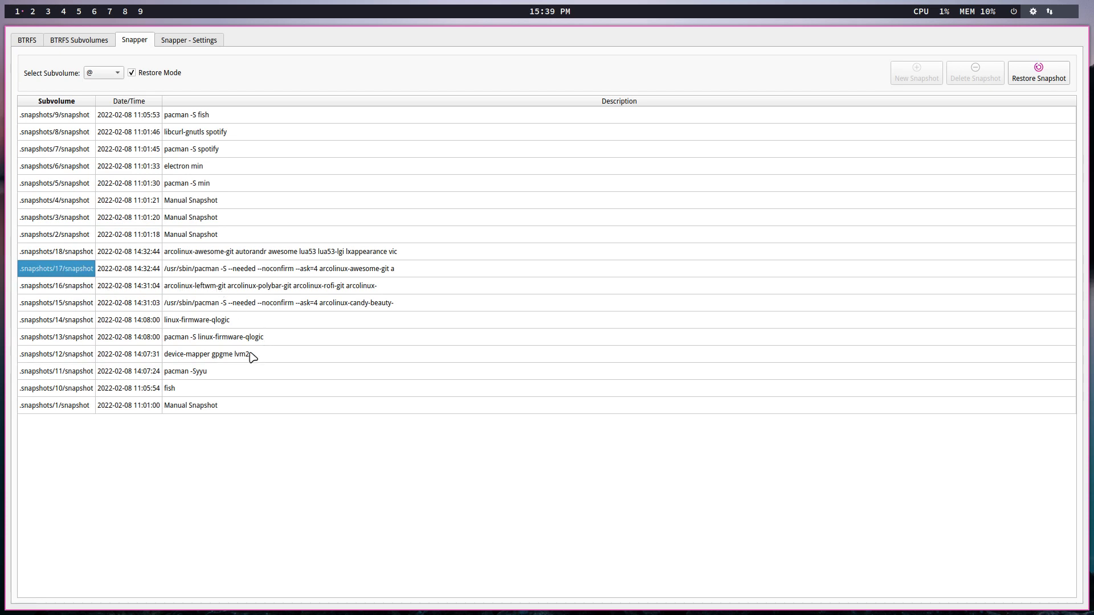
left_click(1041, 75)
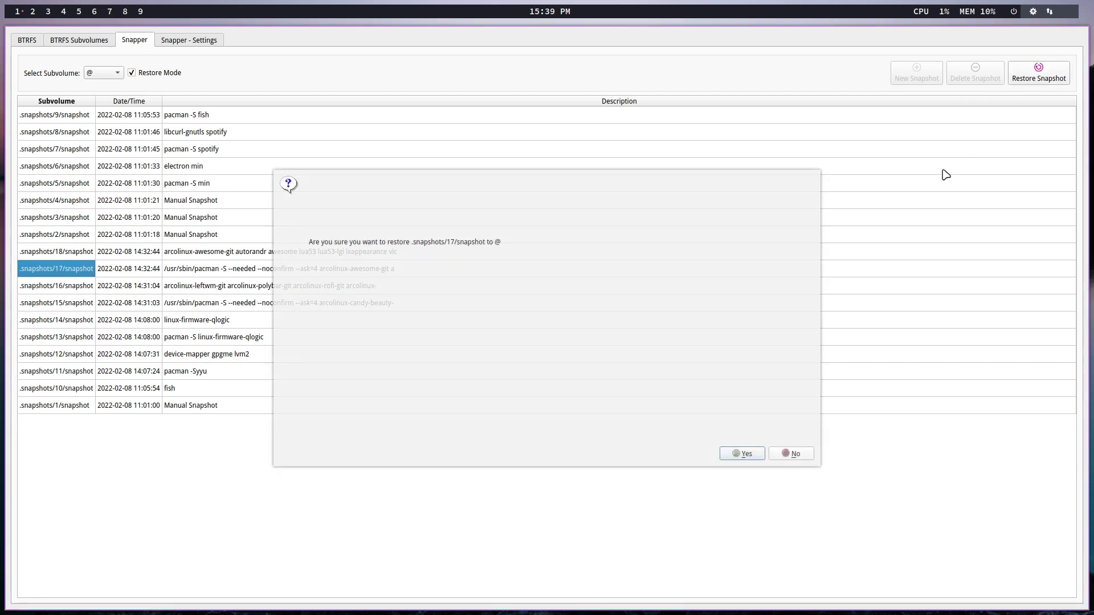
left_click(764, 454)
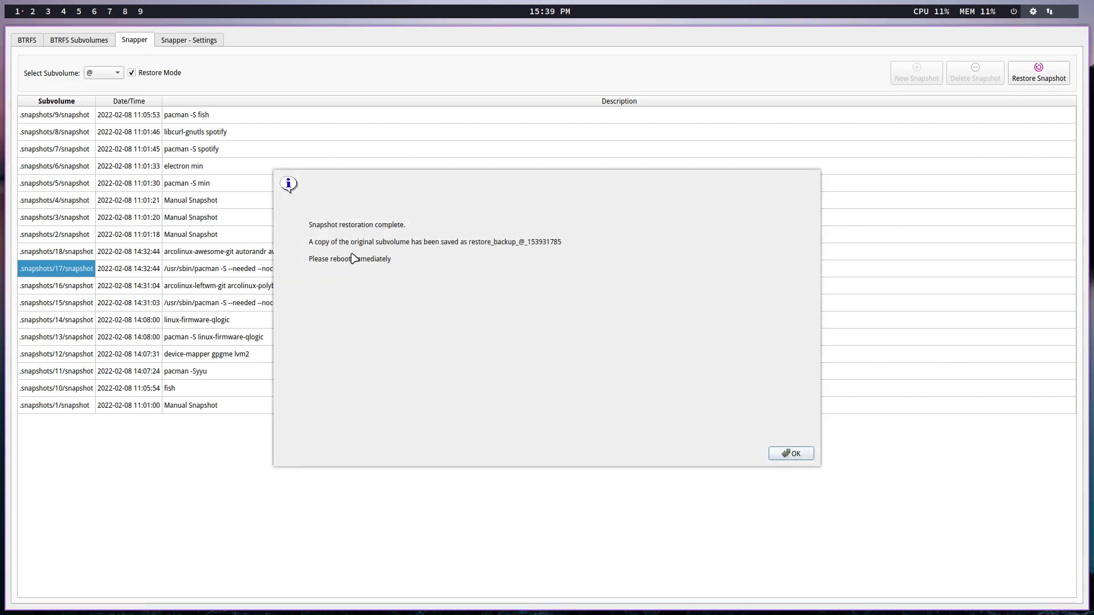
- Dismiss the restore-complete message and boot the existing OS entry from the boot menu
left_click(788, 454)
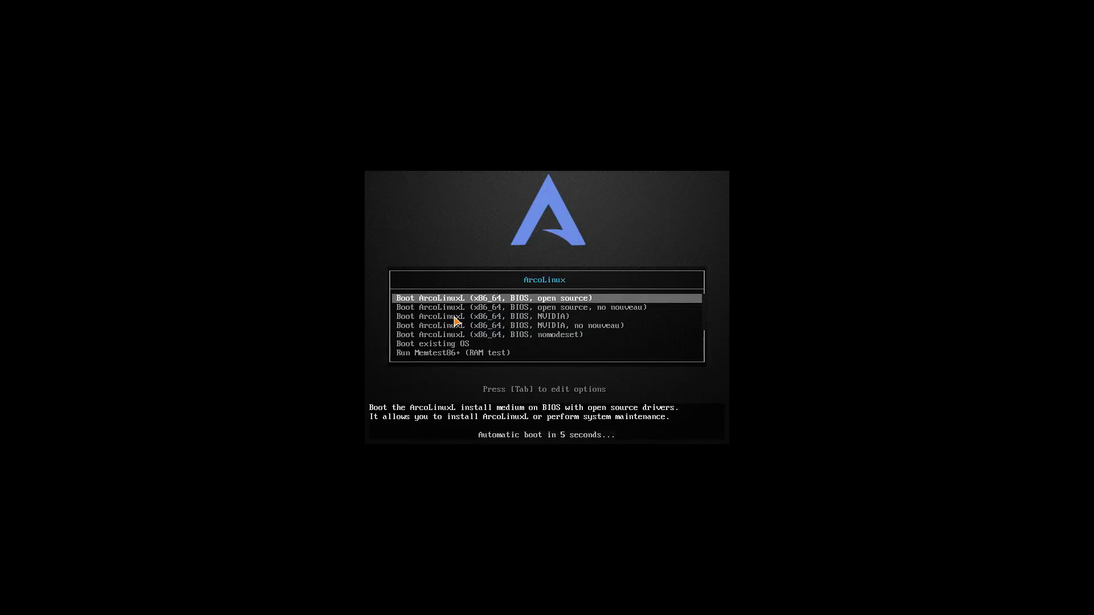
key("Down")
key("Down")
key("Down")
key("Down")
key("Down")
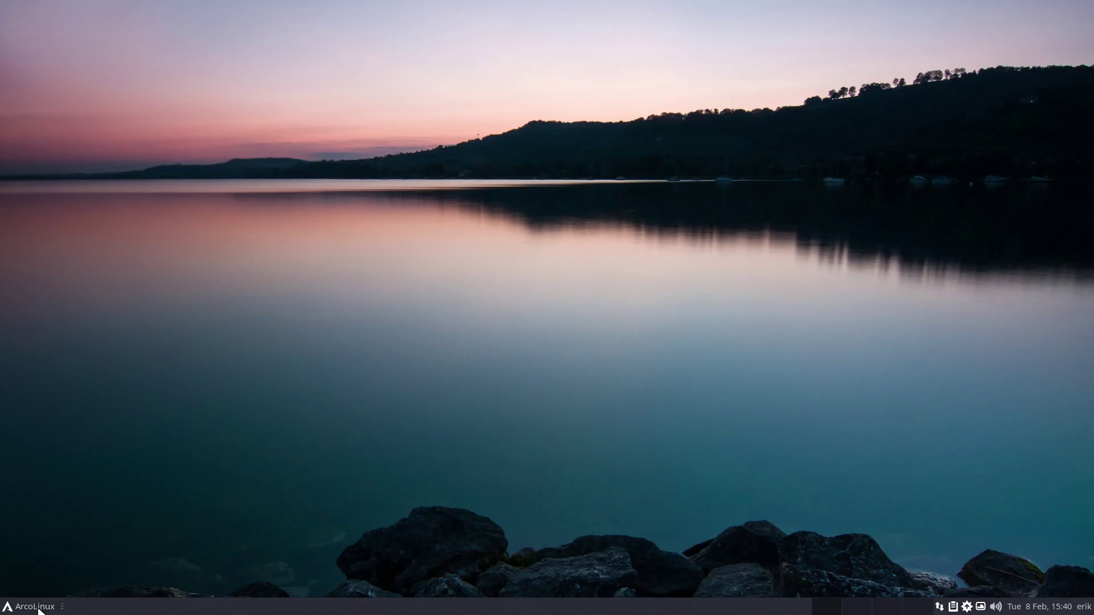
- Log out, confirm LightDM lists only LeftWM and Xfce Session, and log back into Xfce
left_click(28, 606)
left_click(78, 580)
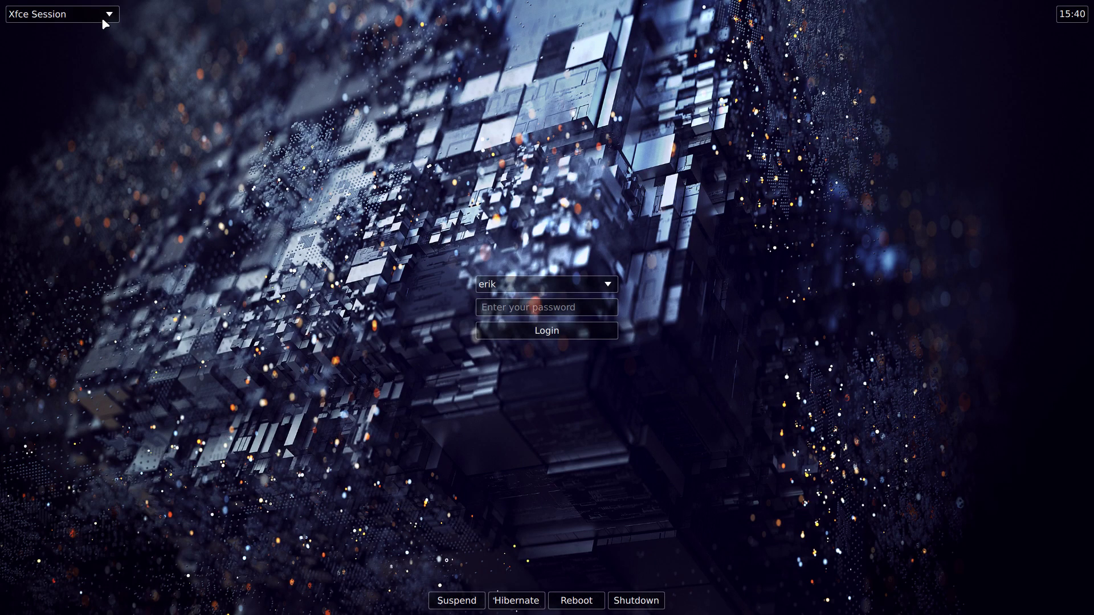
left_click(102, 17)
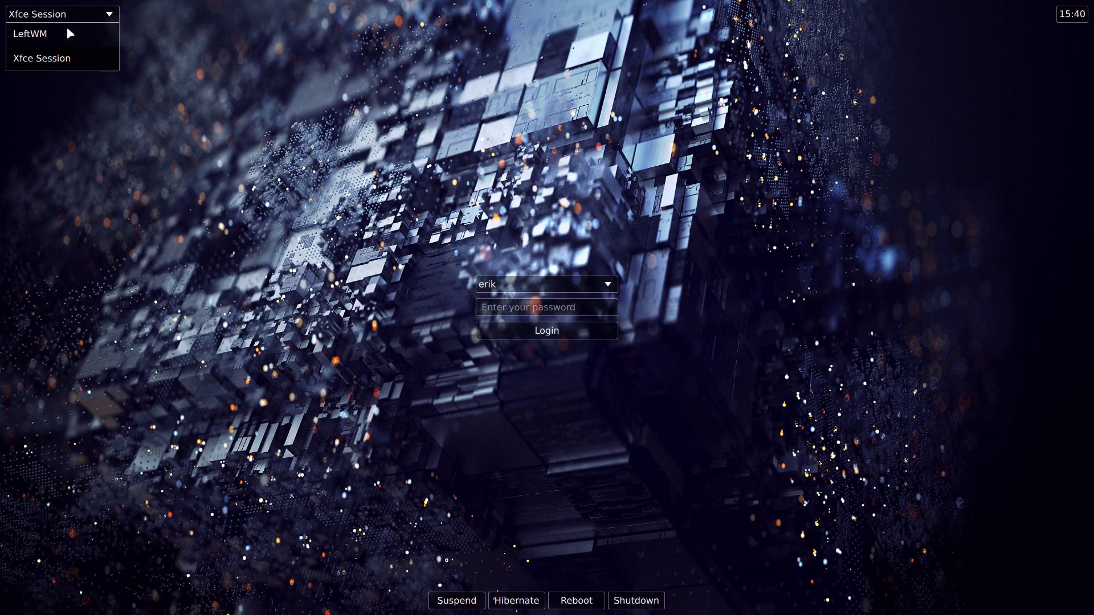
left_click(74, 60)
left_click(500, 306)
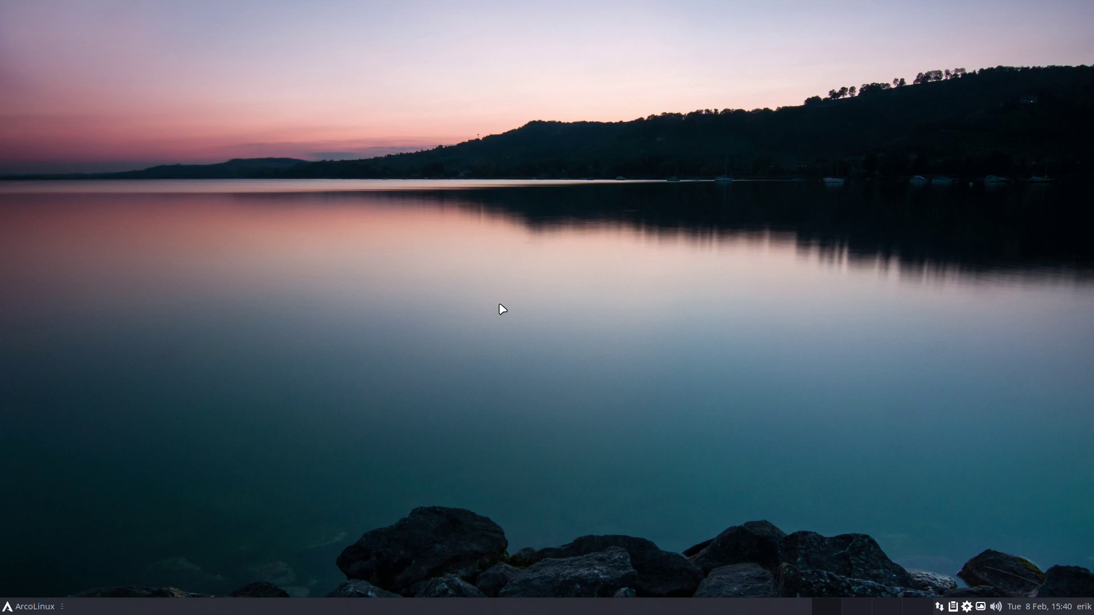
- Open Thunar and show the file system root
key("super+shift+Return")
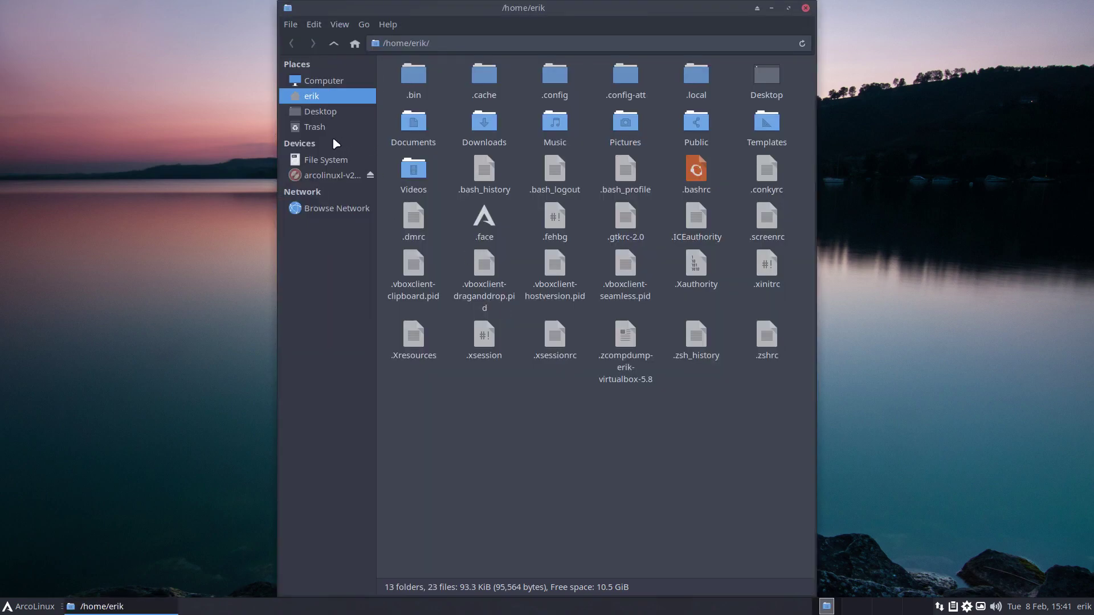
left_click(326, 159)
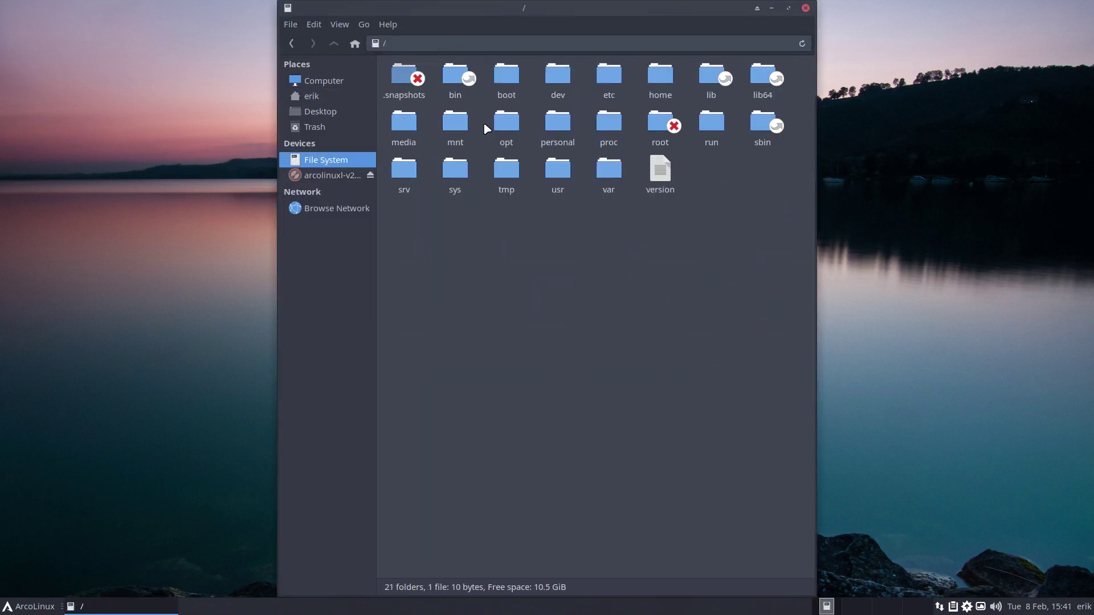
left_click(660, 76)
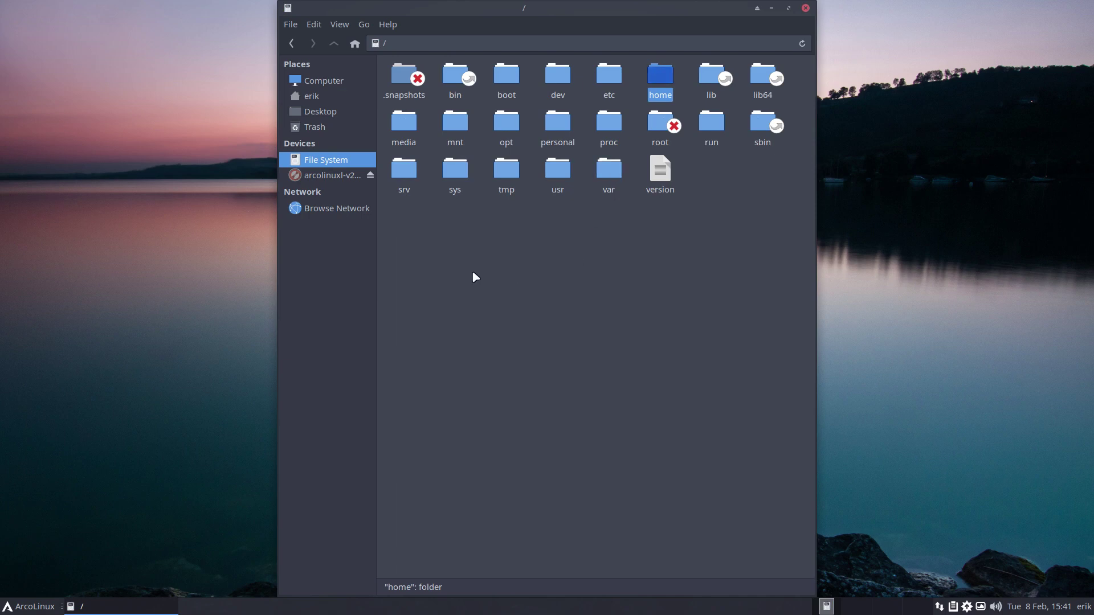
- In a new Alacritty terminal, run the btrfsli shortcut with sudo
key("super+Return")
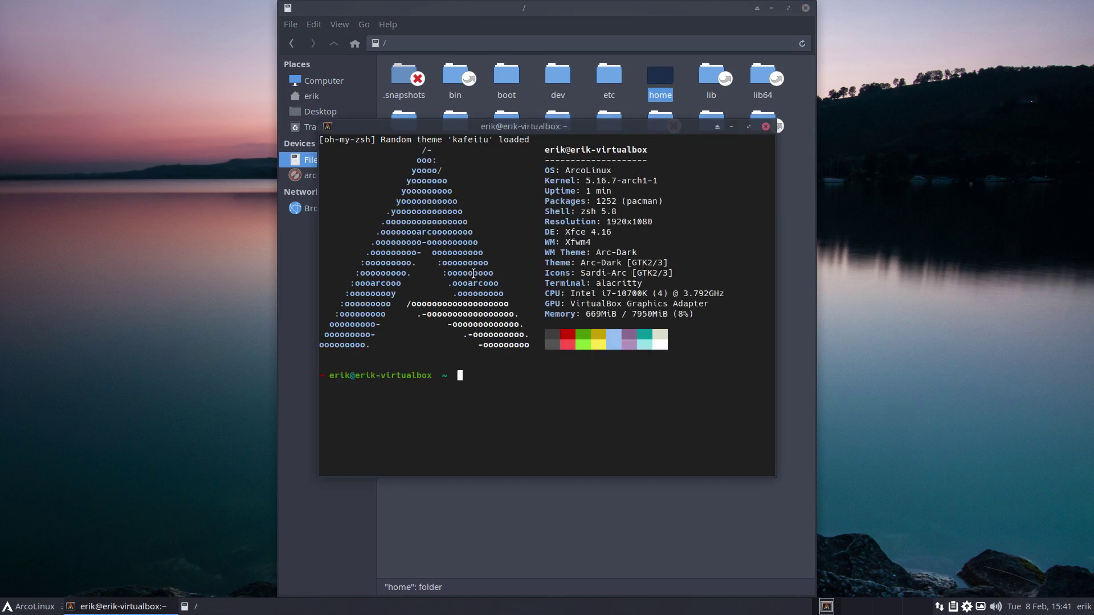
type("btrfsli")
key("Return")
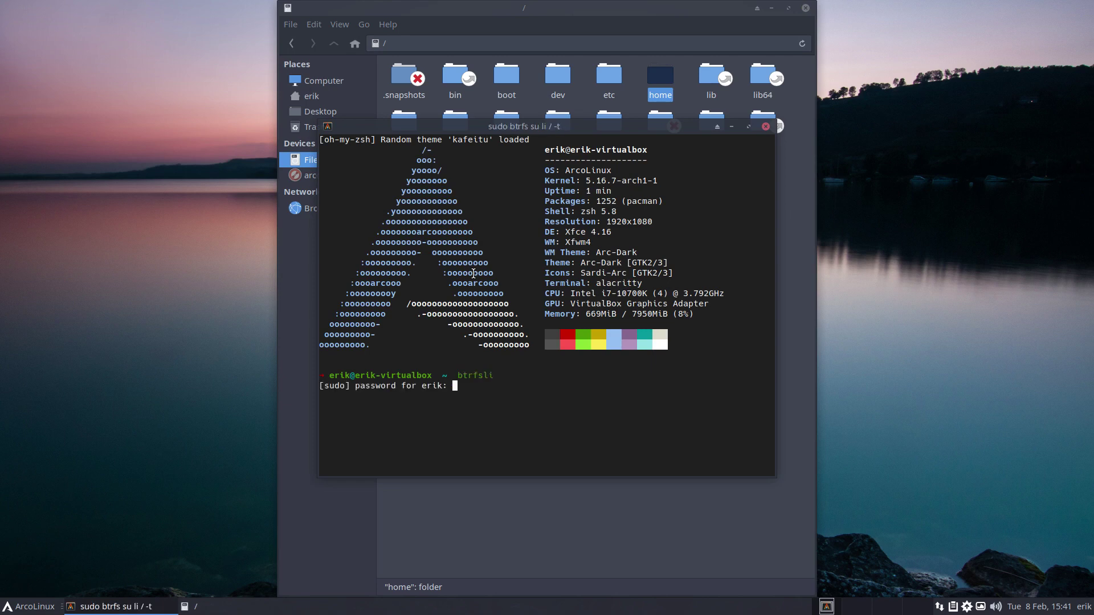
key("Return")
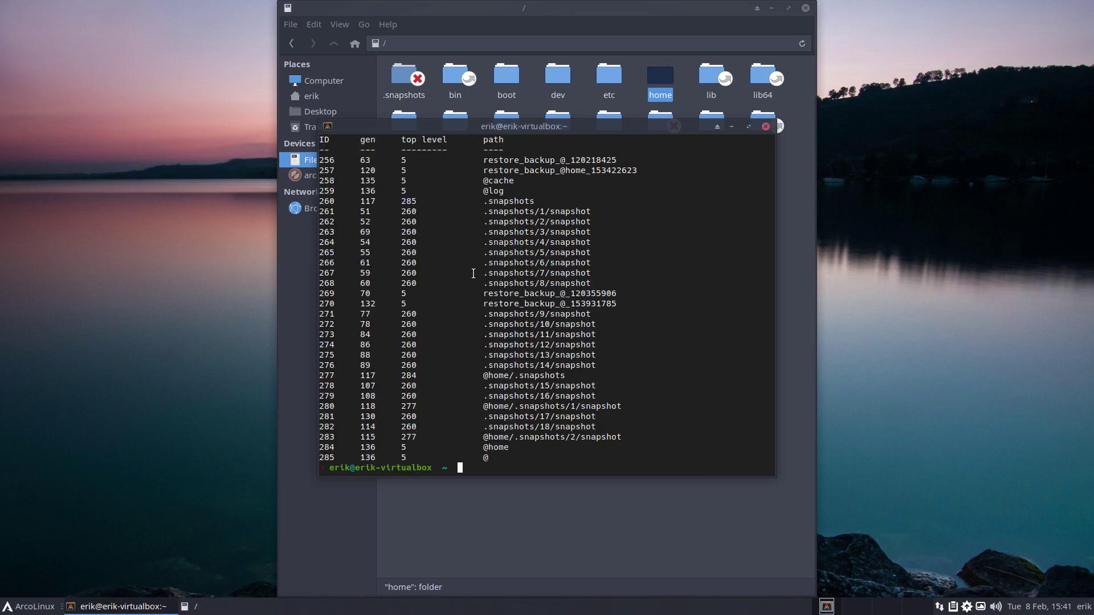
scroll(473, 273, "up", 7)
scroll(473, 274, "down", 7)
- Run sudo btrfs su li / to list all subvolumes, including the restore_backup copies
type("sudo btrfs su")
key("BackSpace")
key("BackSpace")
key("Return")
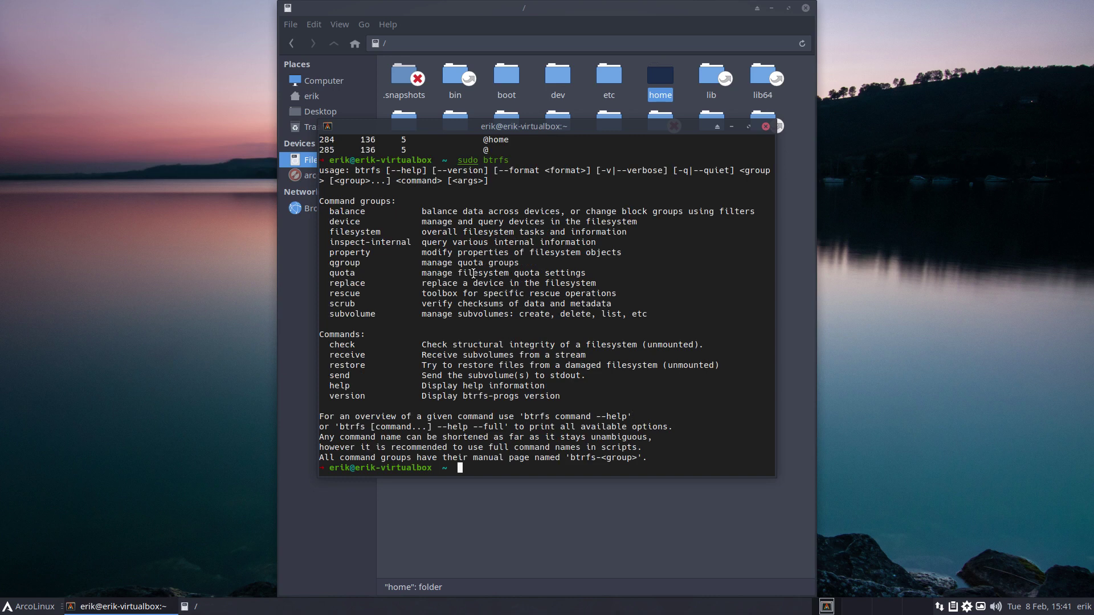
key("Up")
type("su li")
key("Return")
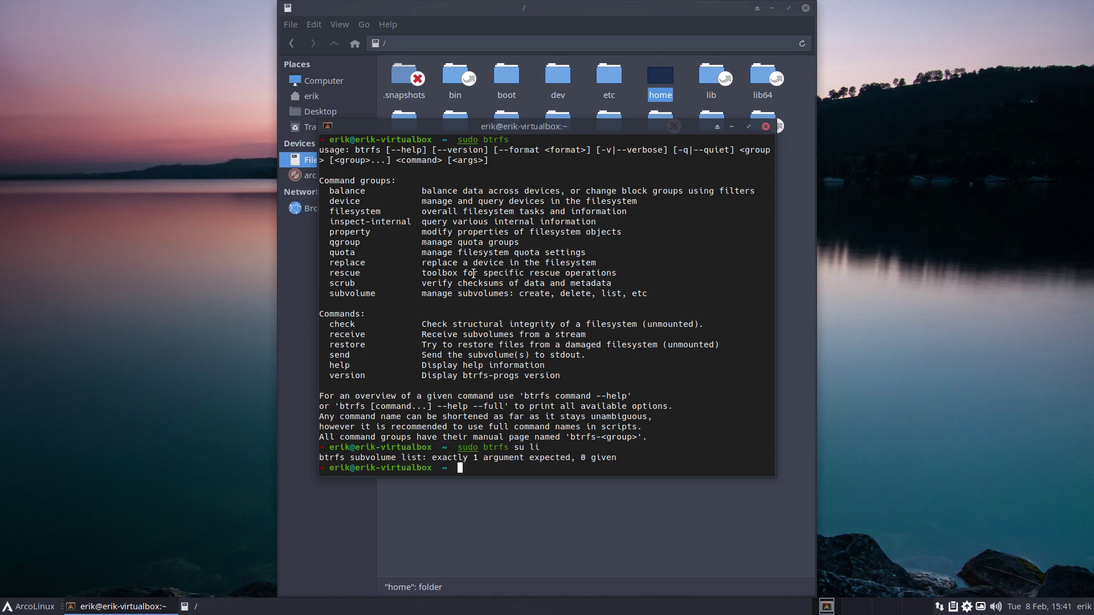
key("Up")
type("/")
key("Return")
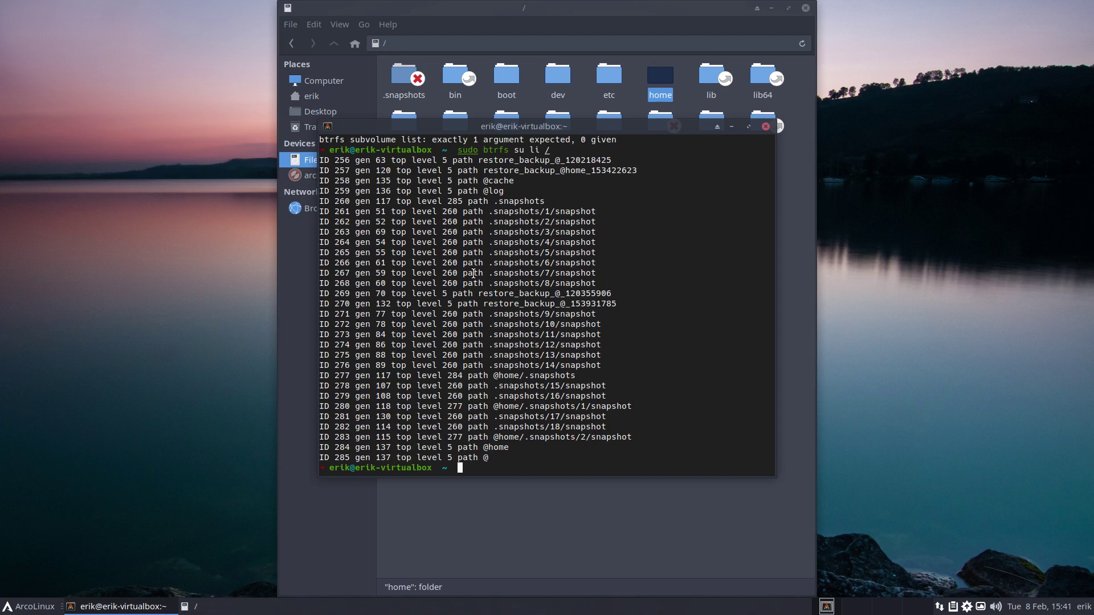
- Launch BTRFS Assistant from Settings, authenticate, and open the BTRFS Subvolumes list
left_click(26, 606)
left_click(178, 488)
left_click(360, 360)
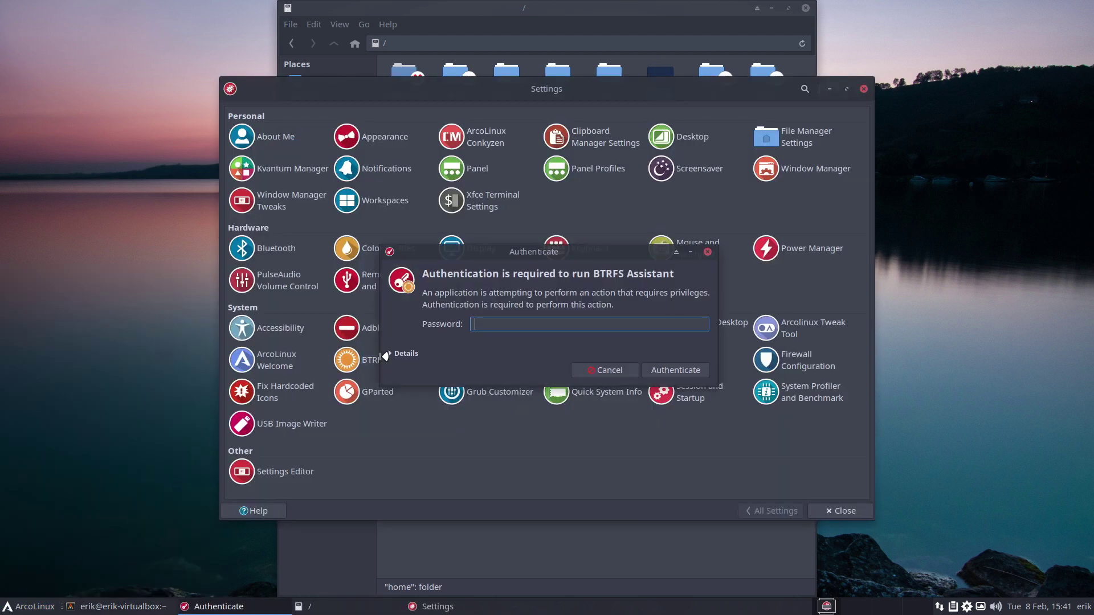
type("••••")
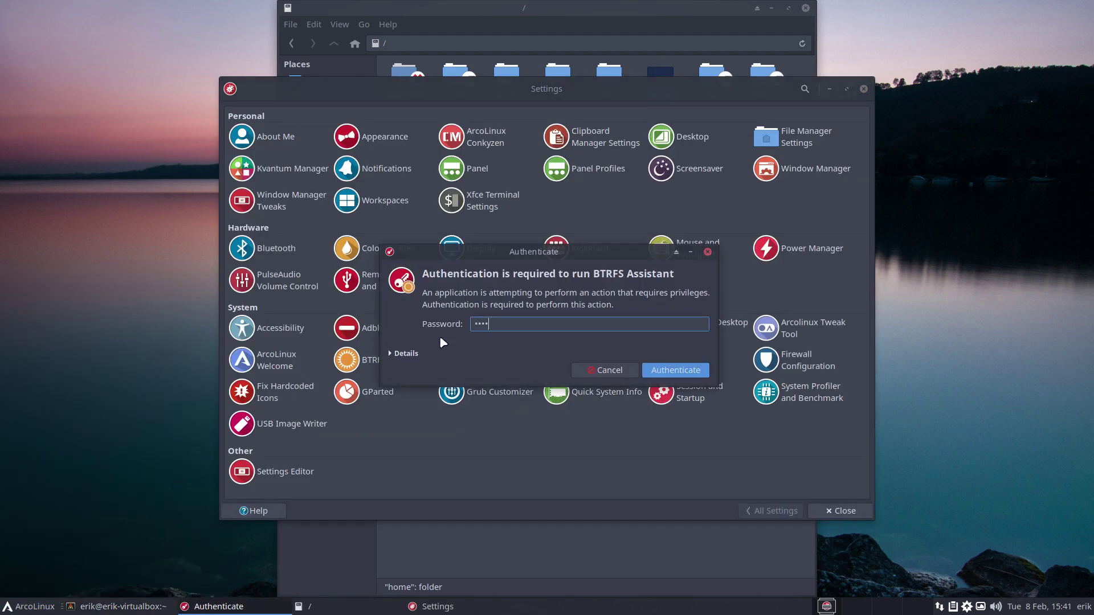
key("Return")
left_click(403, 139)
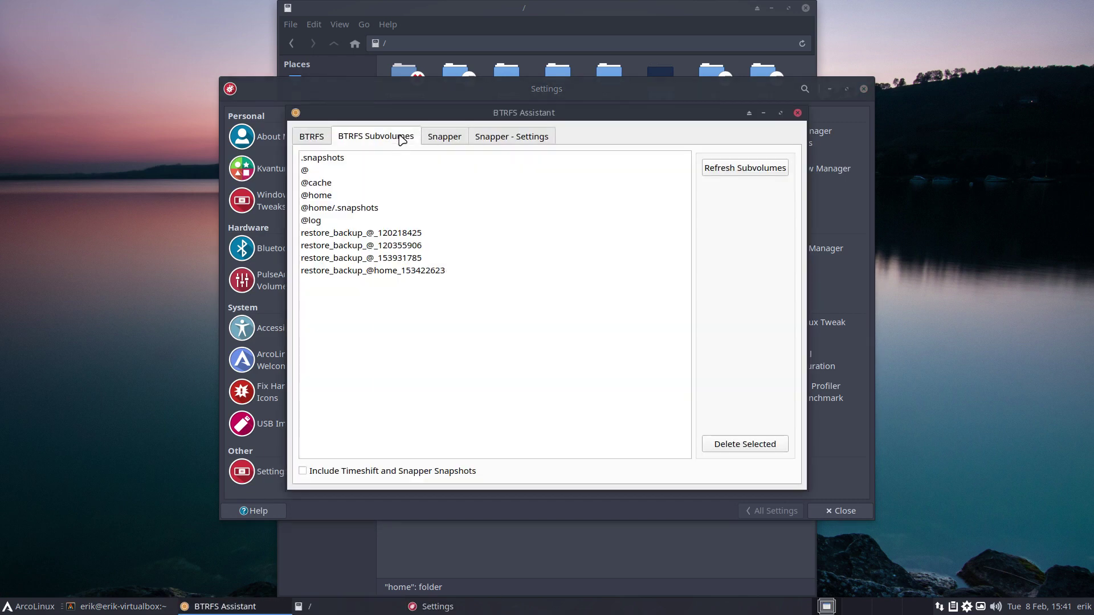
left_click(328, 174)
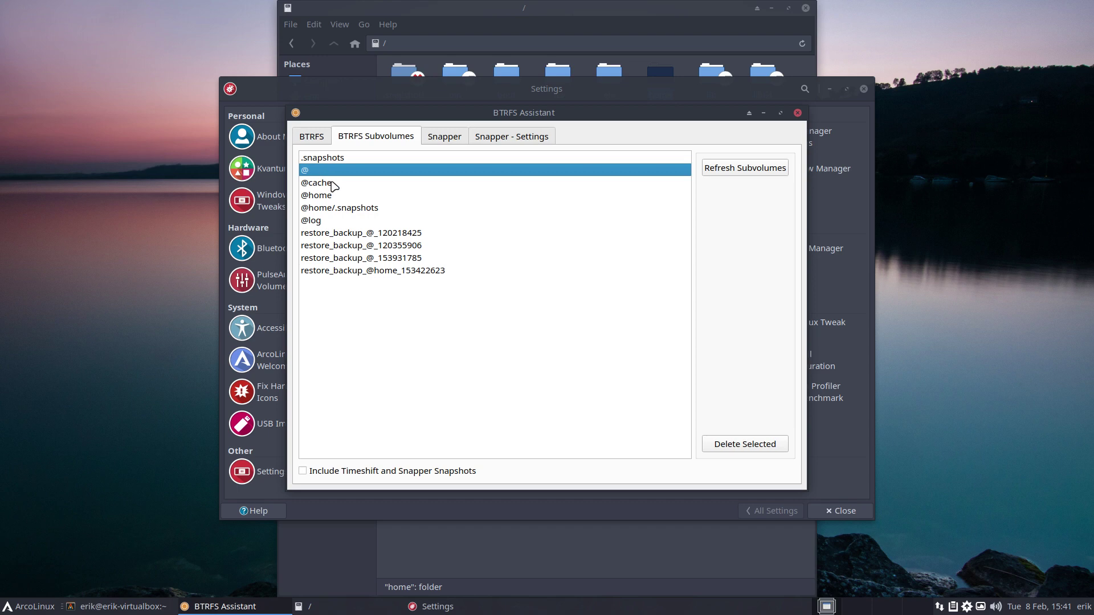
left_click(333, 186)
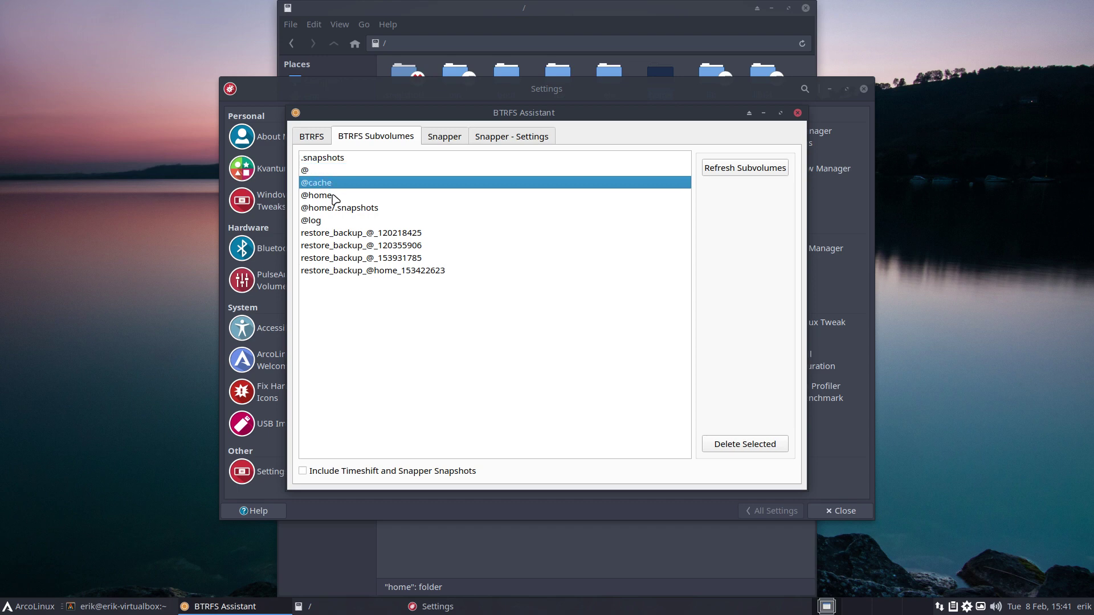
left_click(336, 200)
left_click(331, 210)
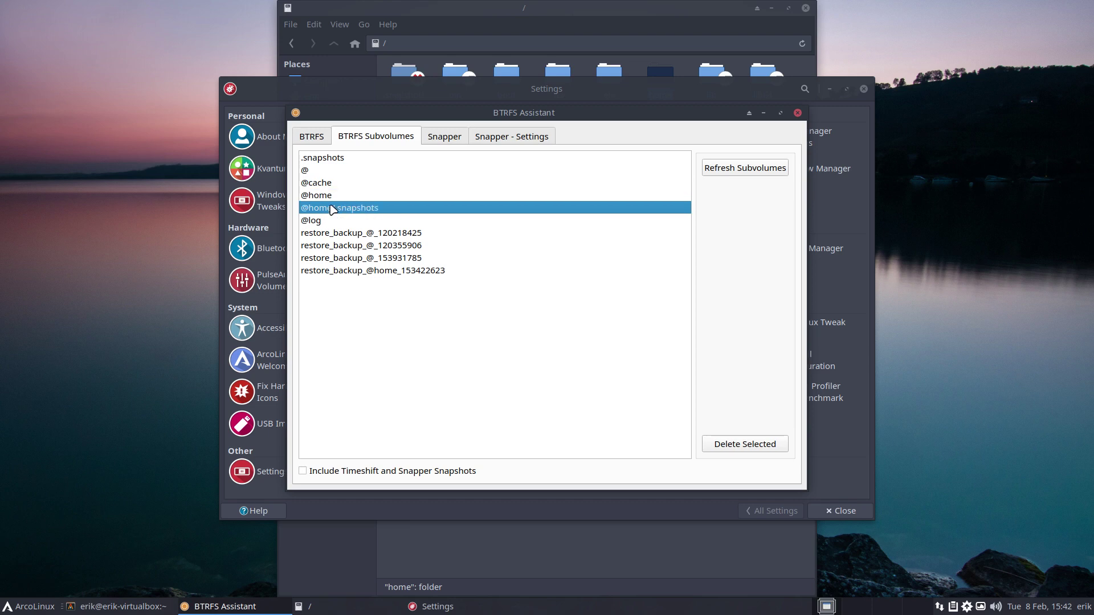
left_click(322, 222)
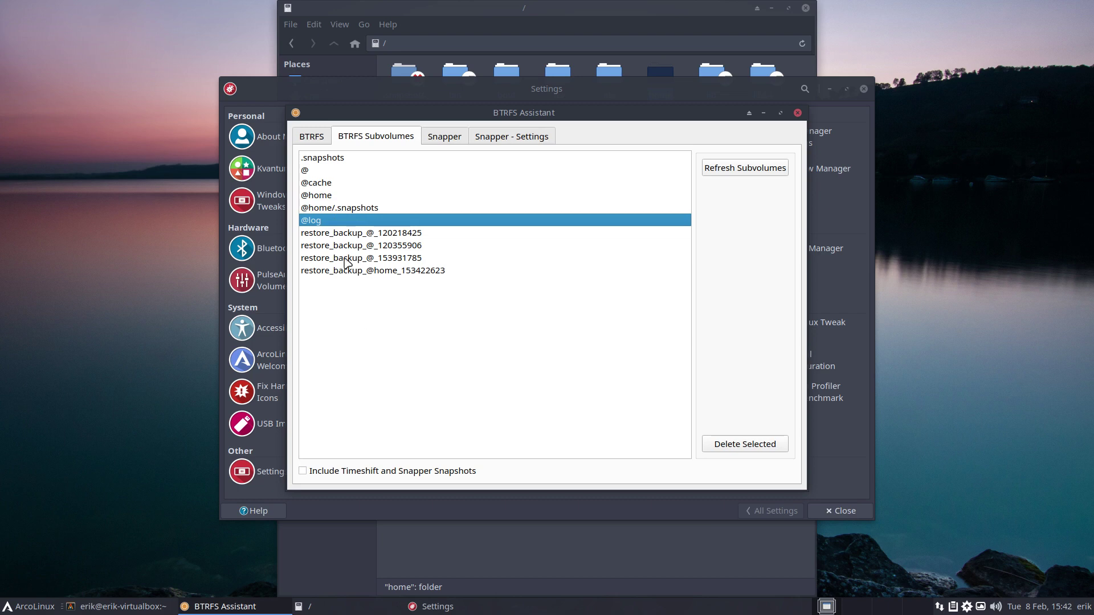
left_click(344, 199)
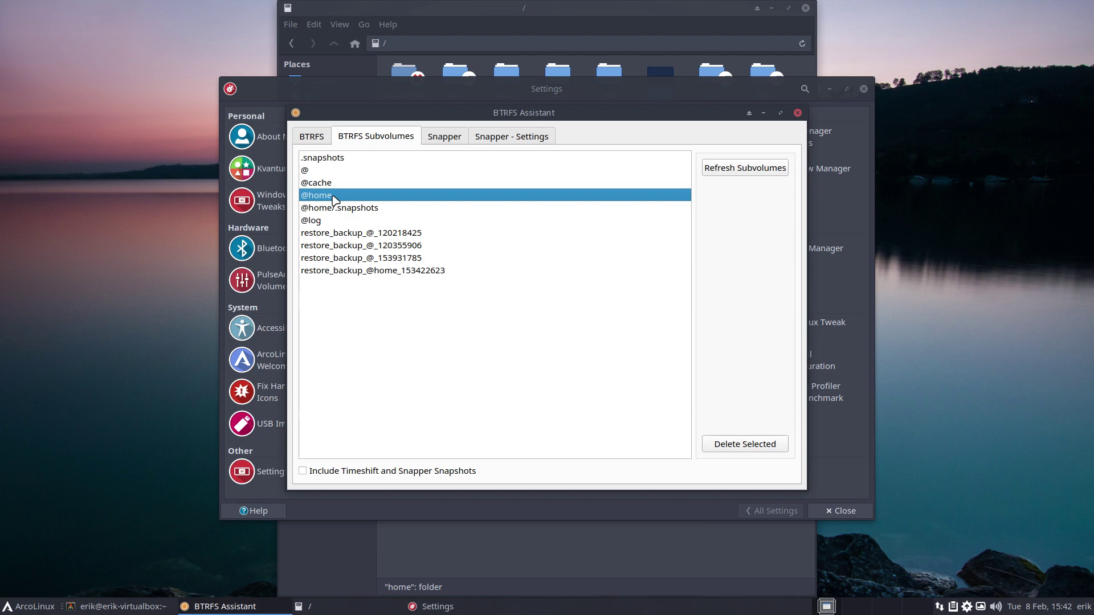
left_click(323, 172)
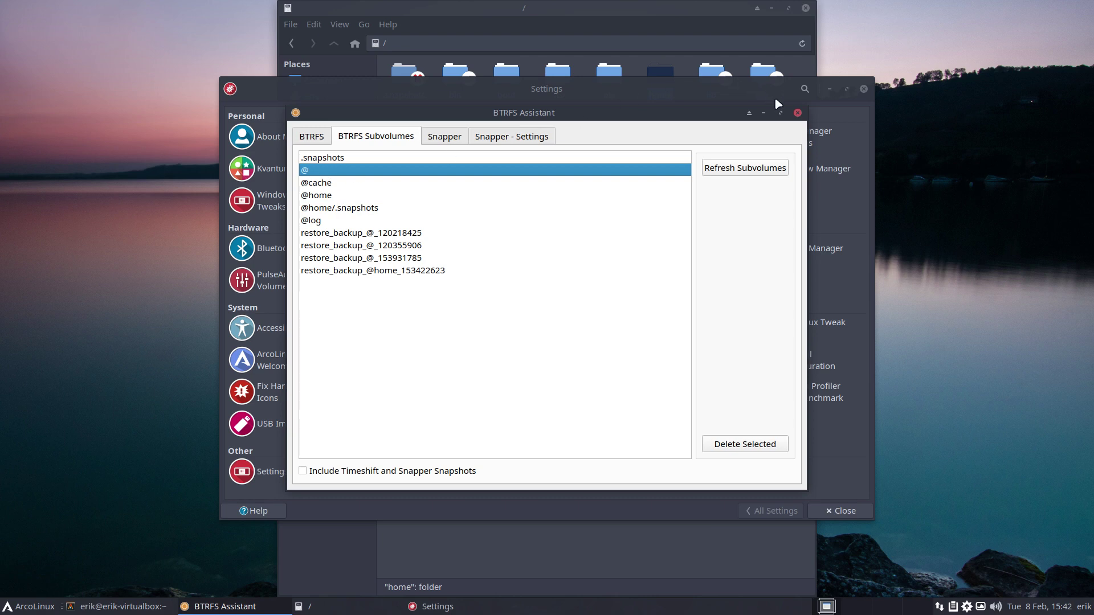
- Close BTRFS Assistant, the Settings manager and the Alacritty terminal
left_click(797, 112)
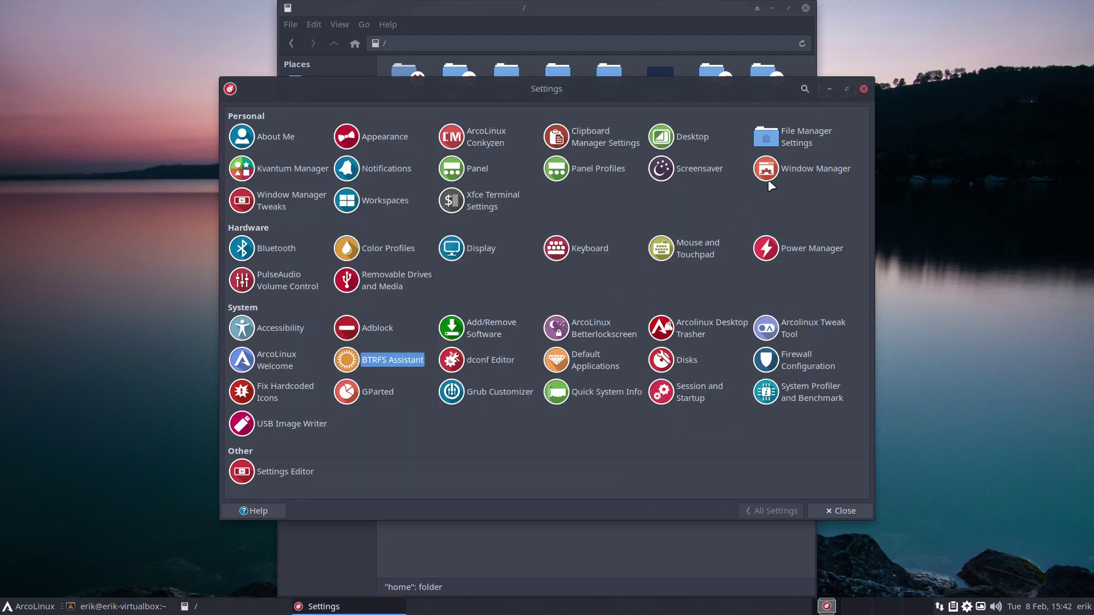
left_click(864, 89)
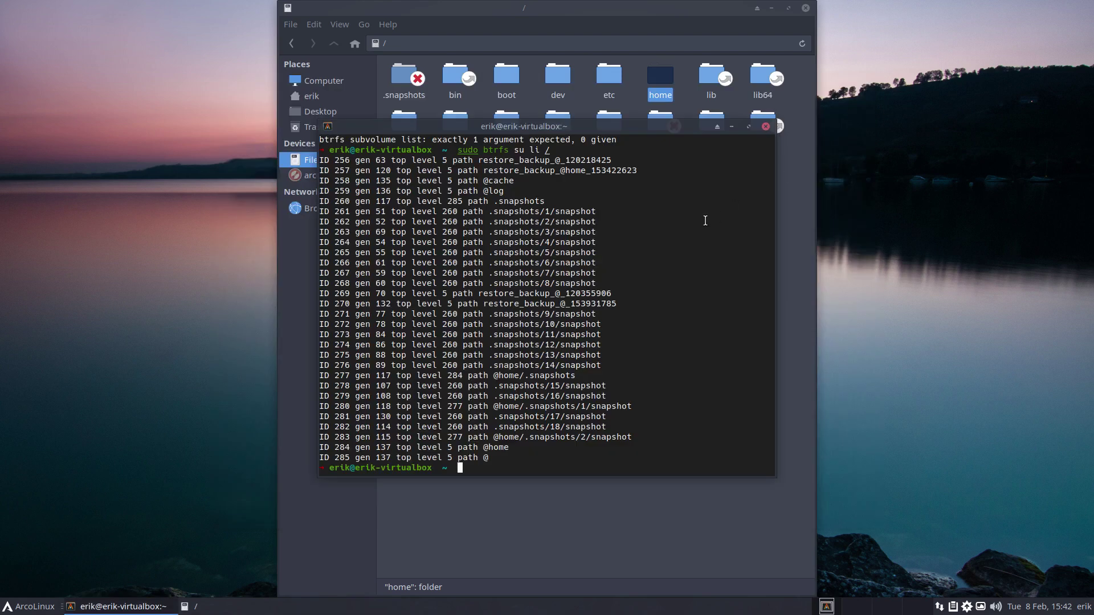
left_click(766, 127)
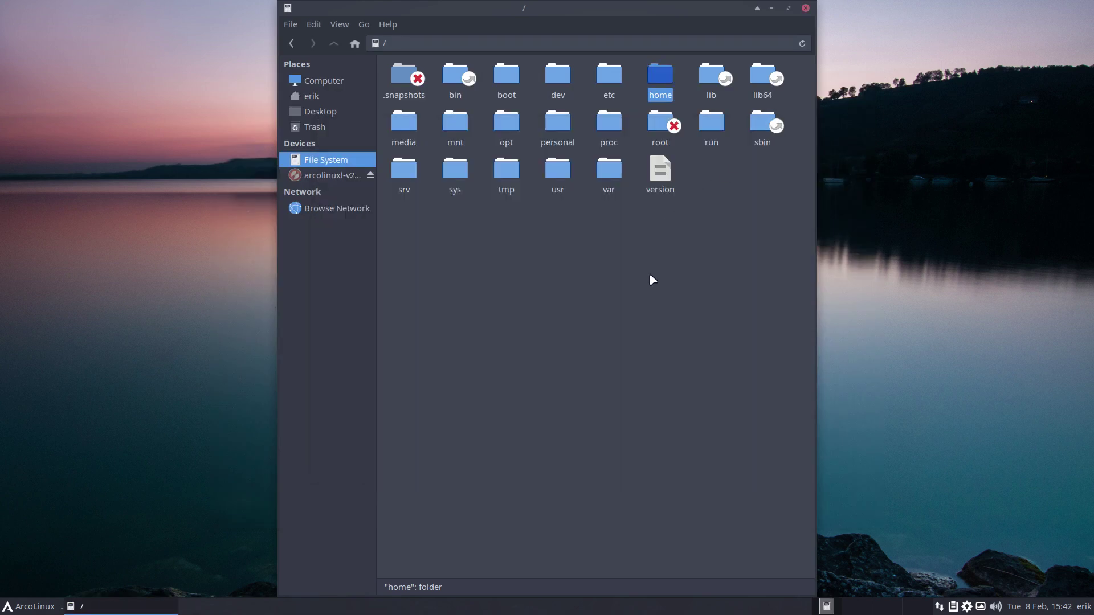